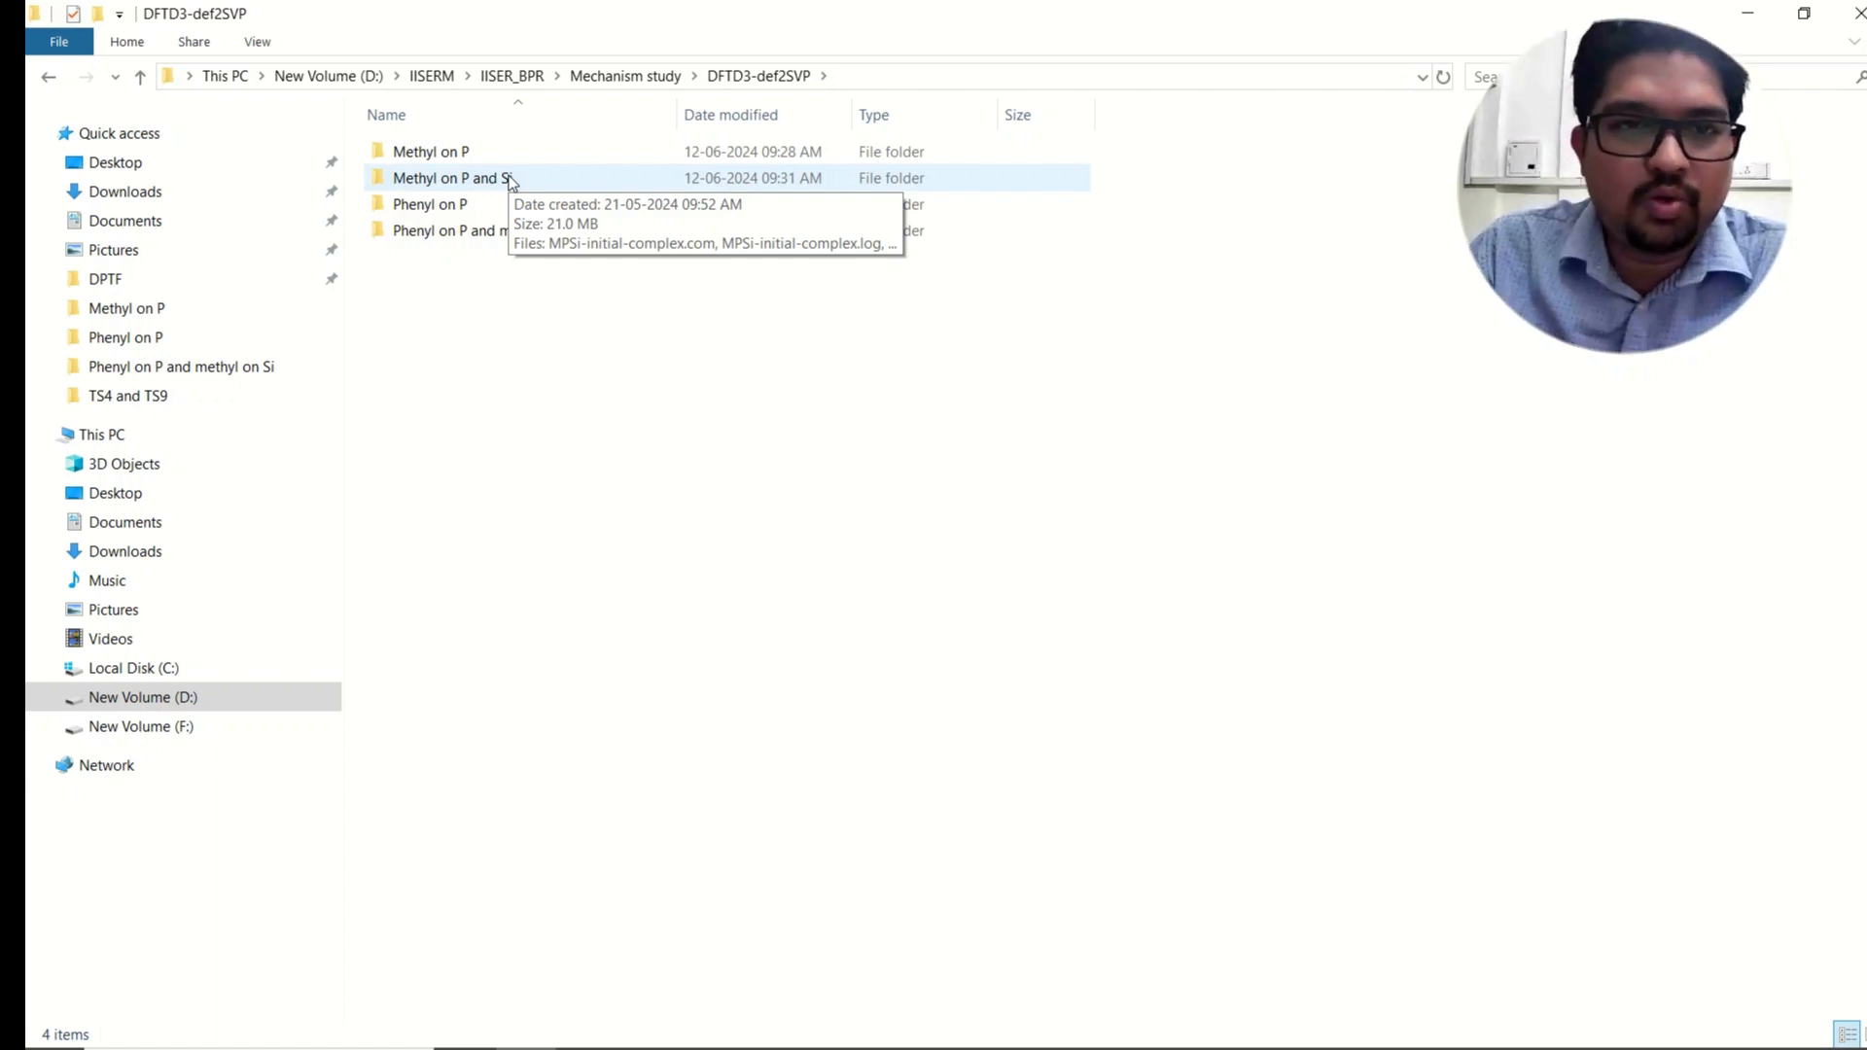
Step: Open the Phenyl on P folder and the PP6-TS3.log output file
double_click(467, 209)
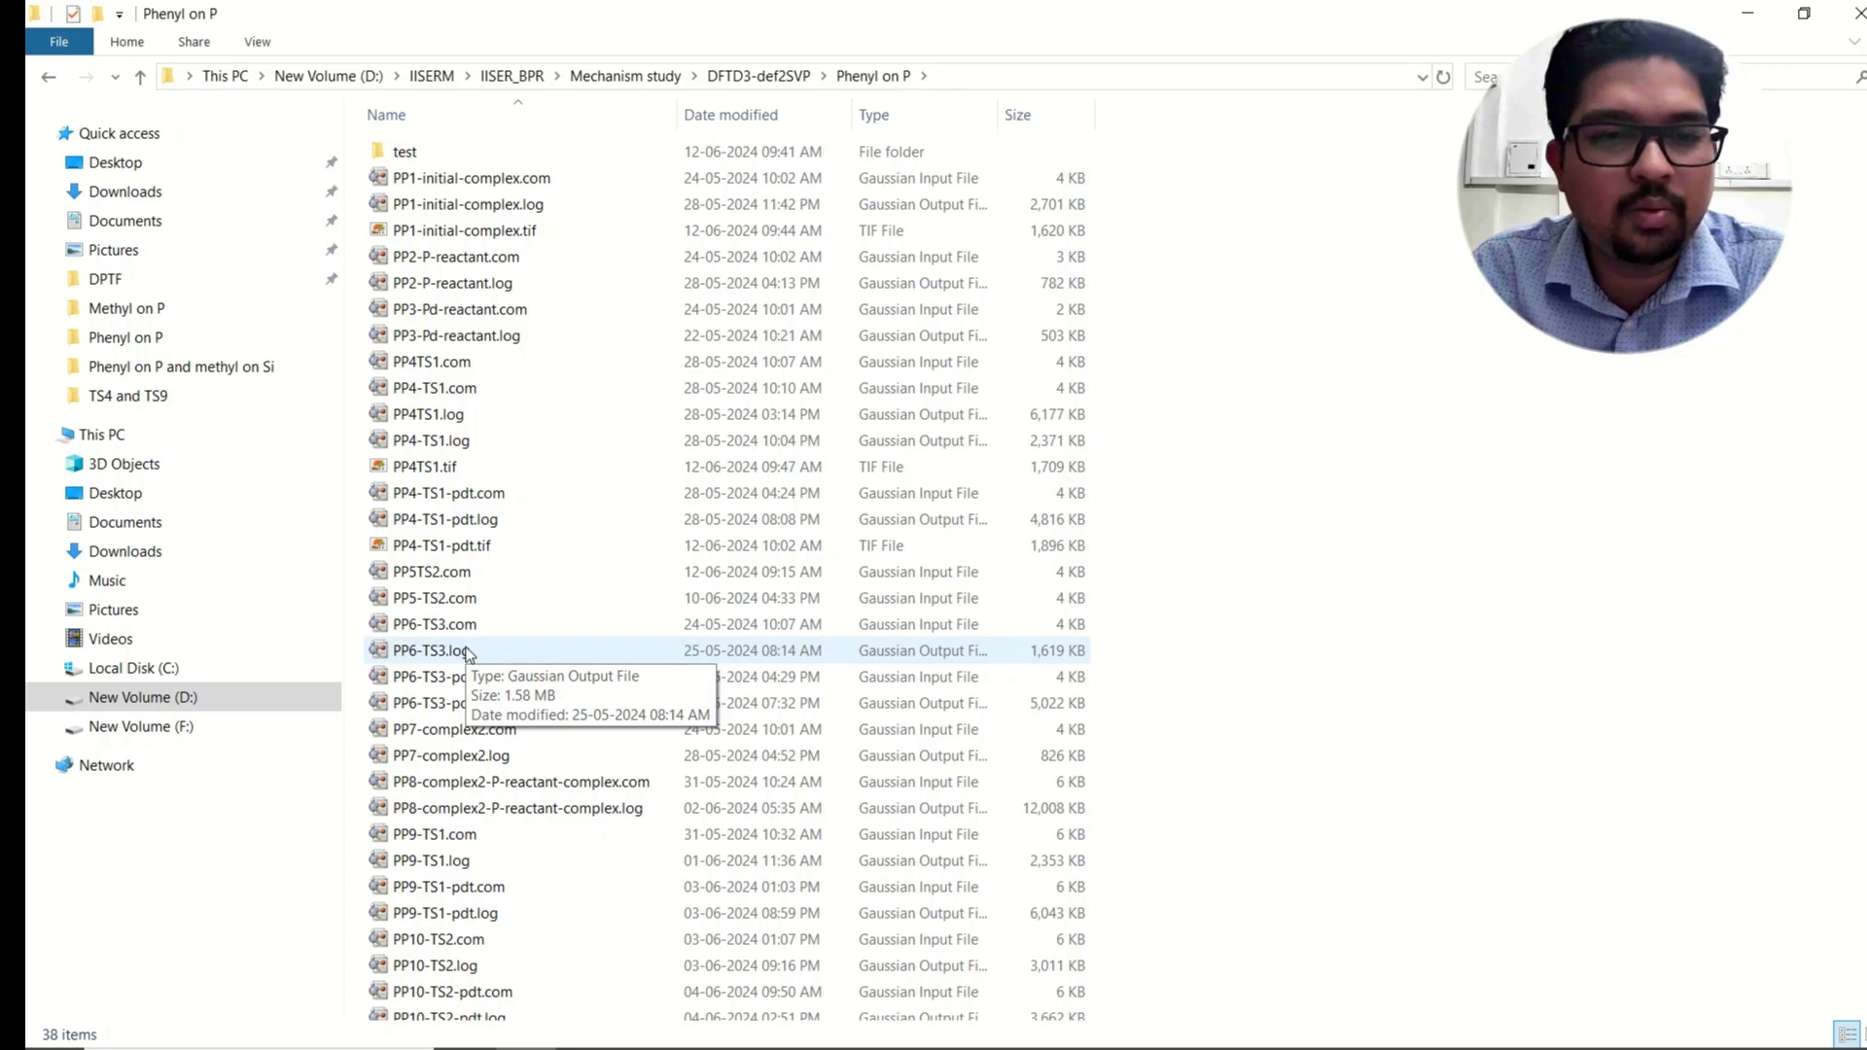
double_click(430, 651)
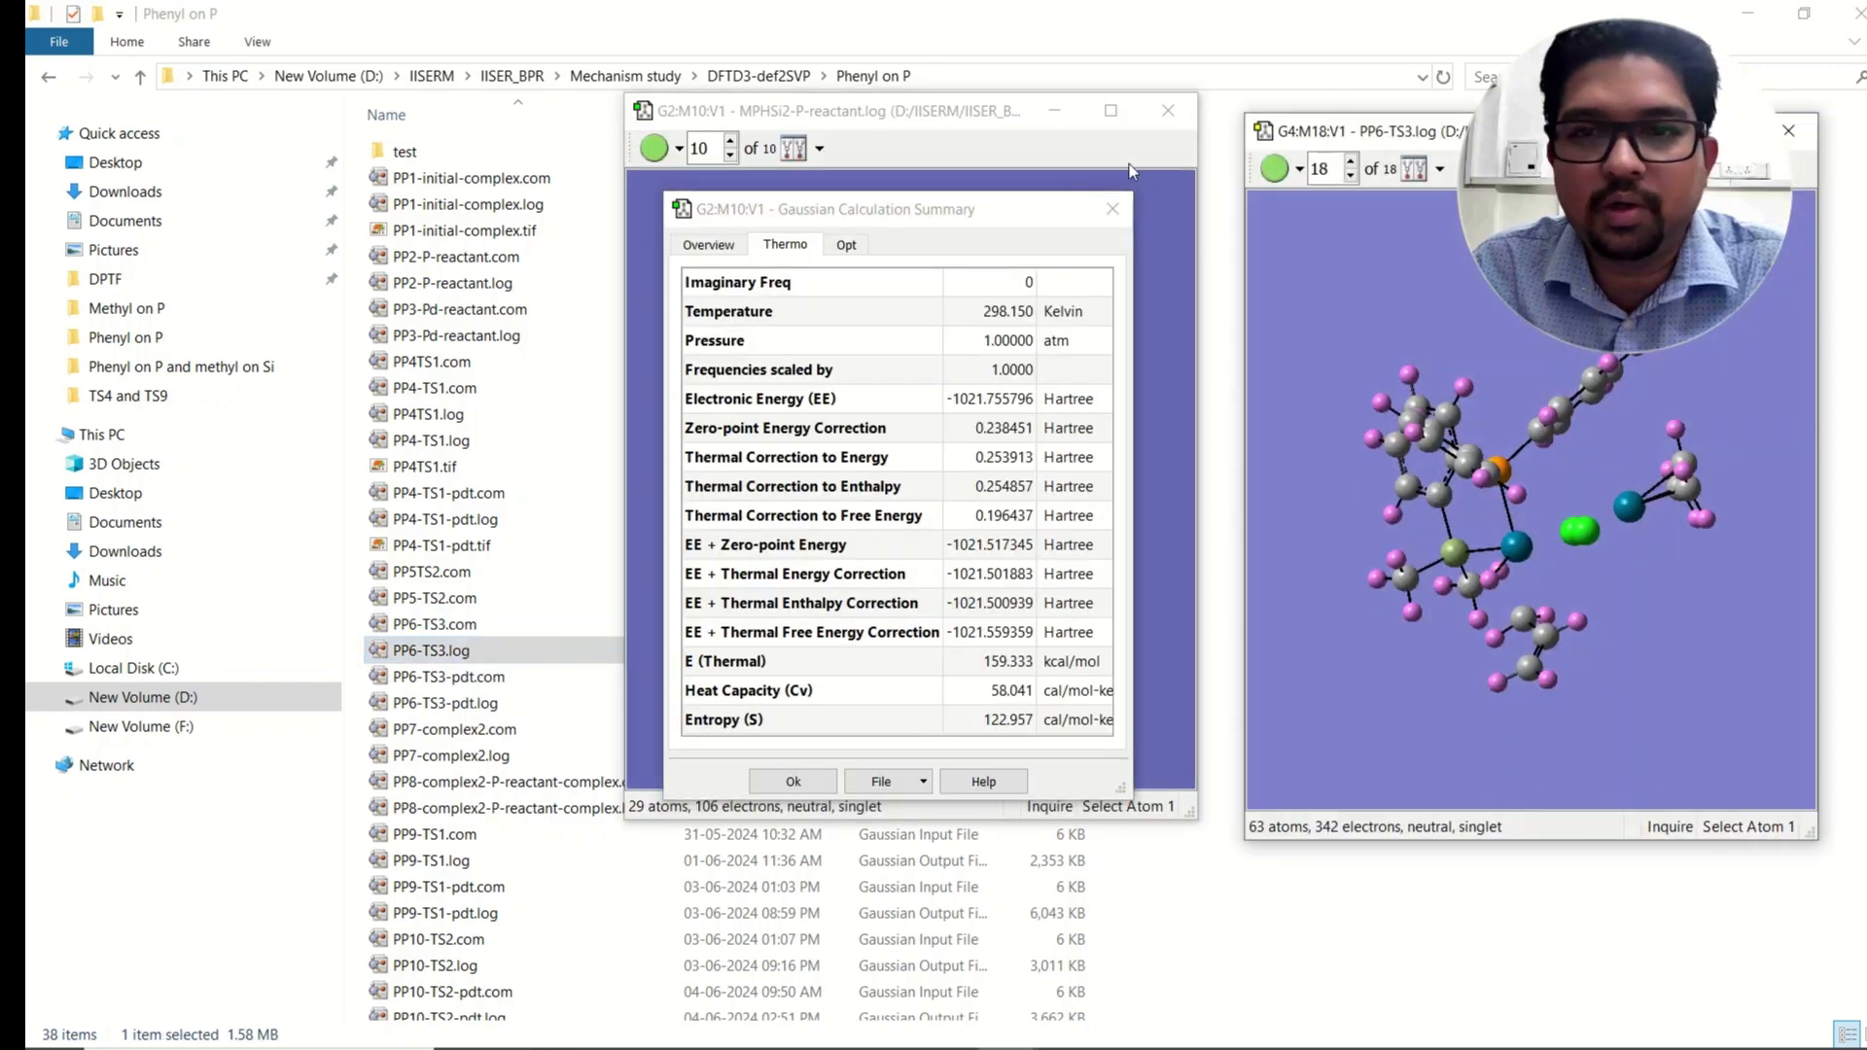
Step: Close the other molecule window and the whole GaussView session
click(1168, 110)
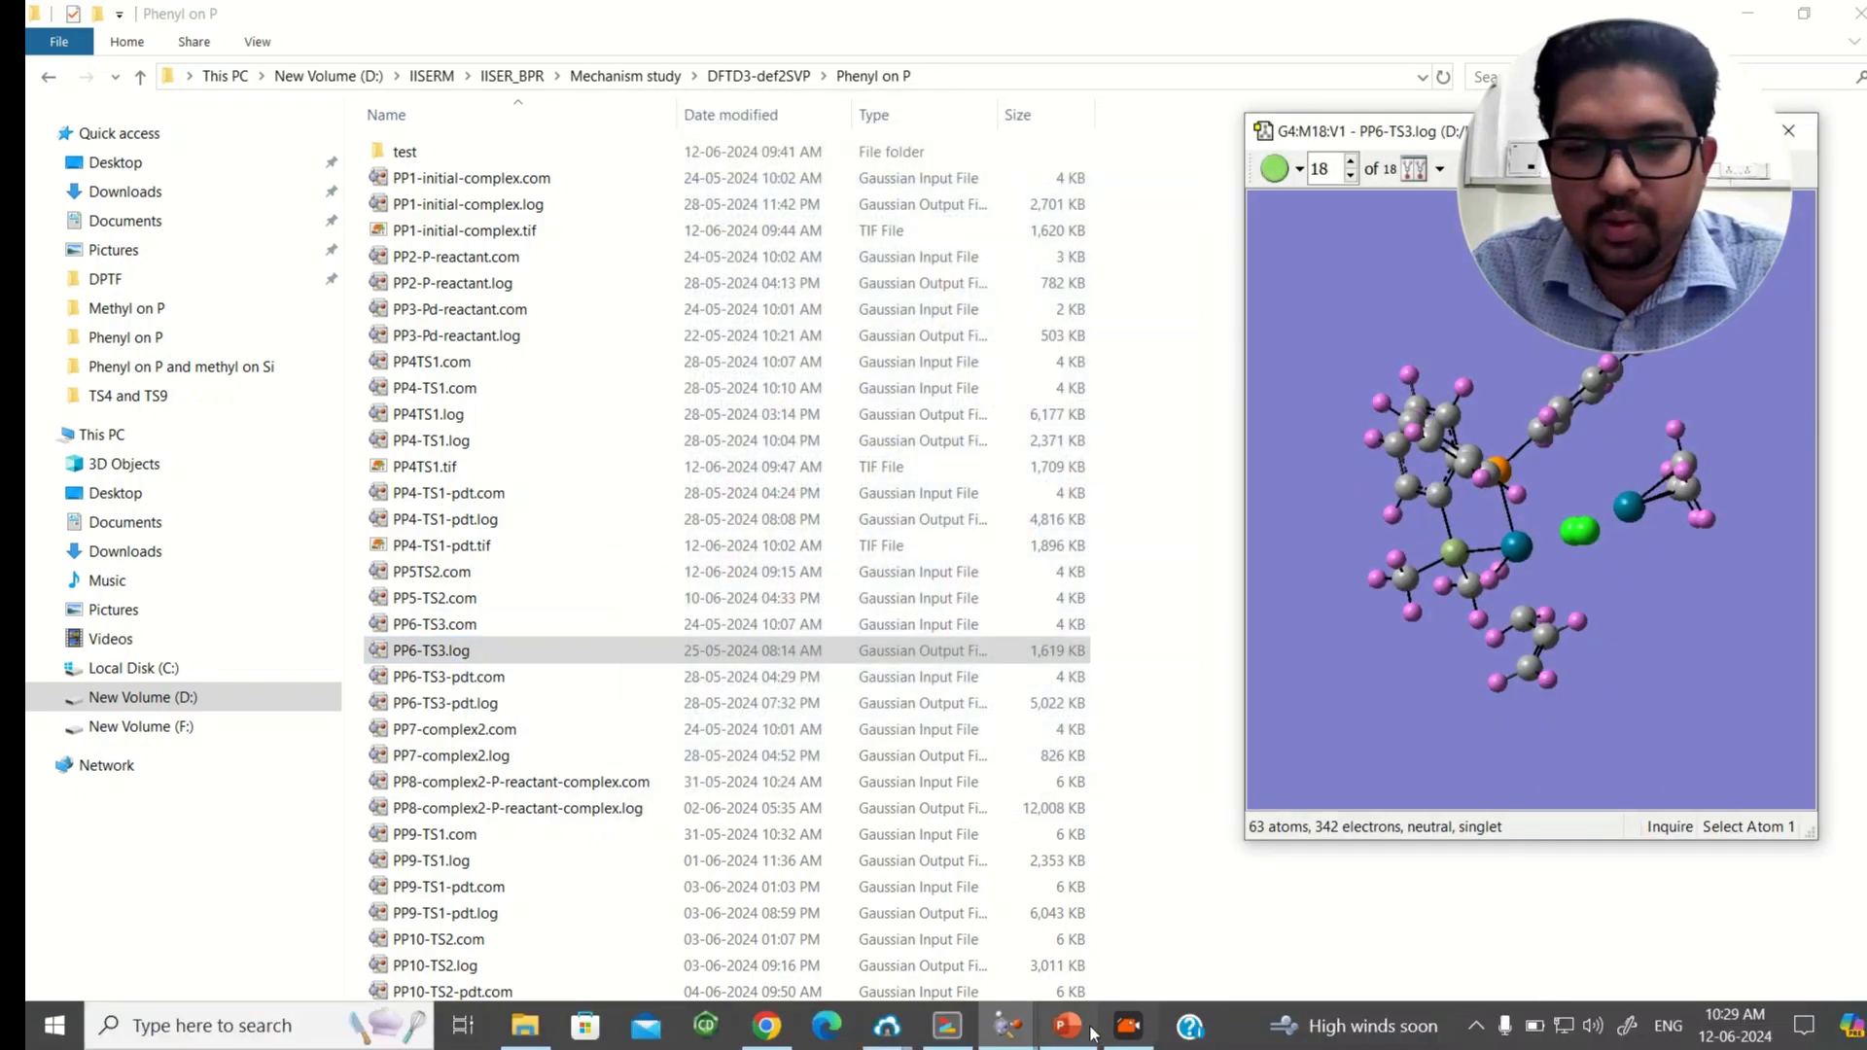
mouse_move(1008, 1025)
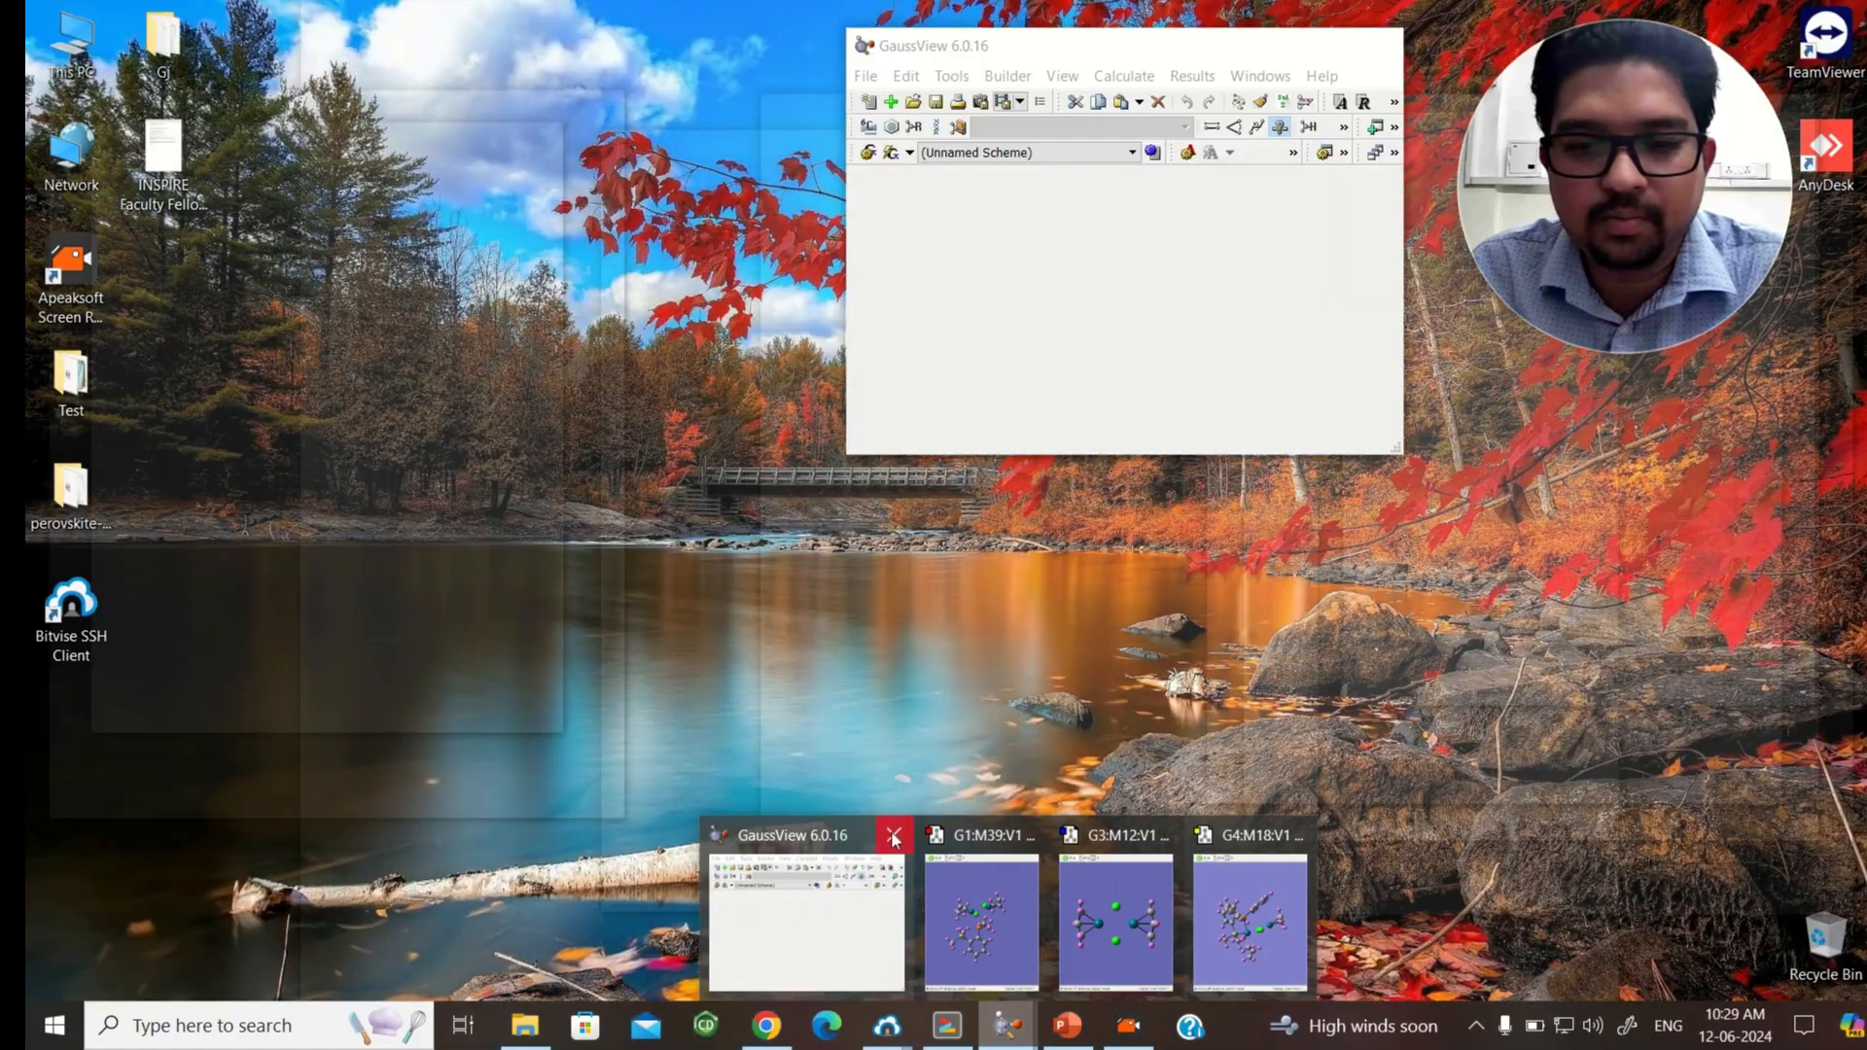
click(893, 838)
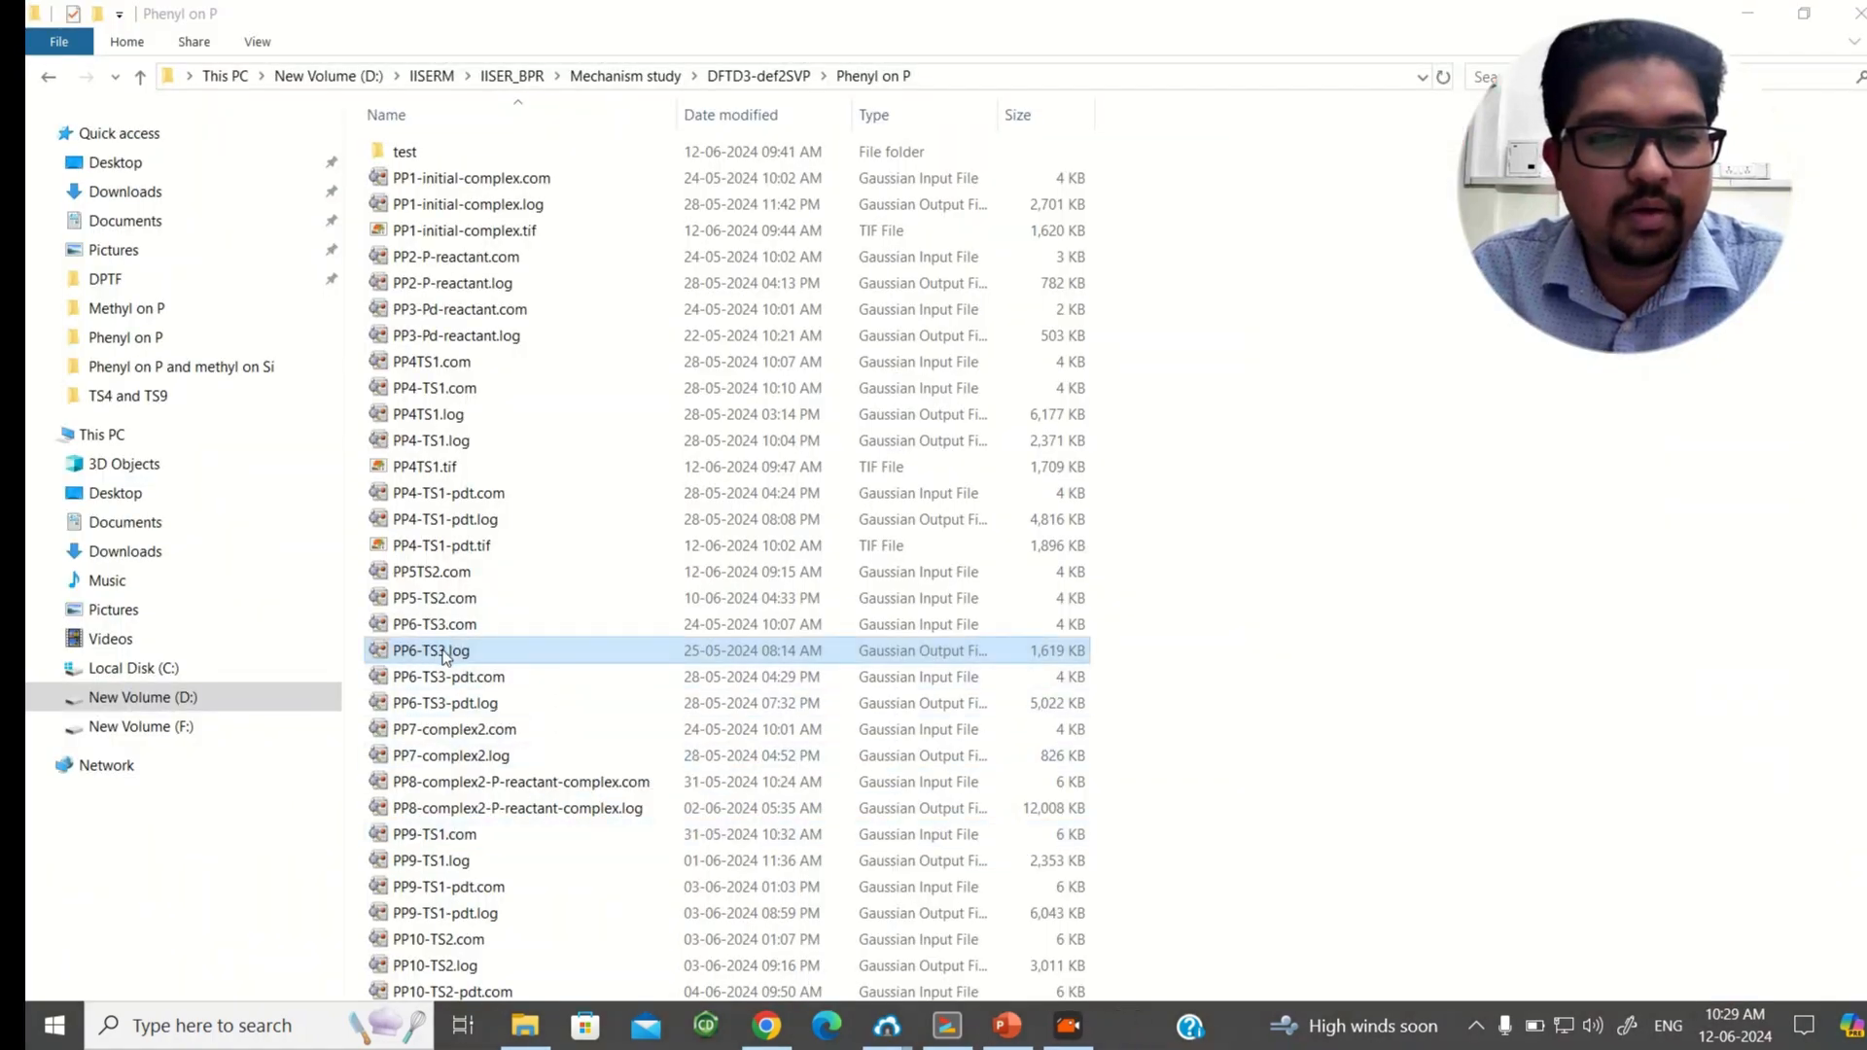
Step: Reopen PP6-TS3.log and maximize its molecule viewer window
double_click(438, 650)
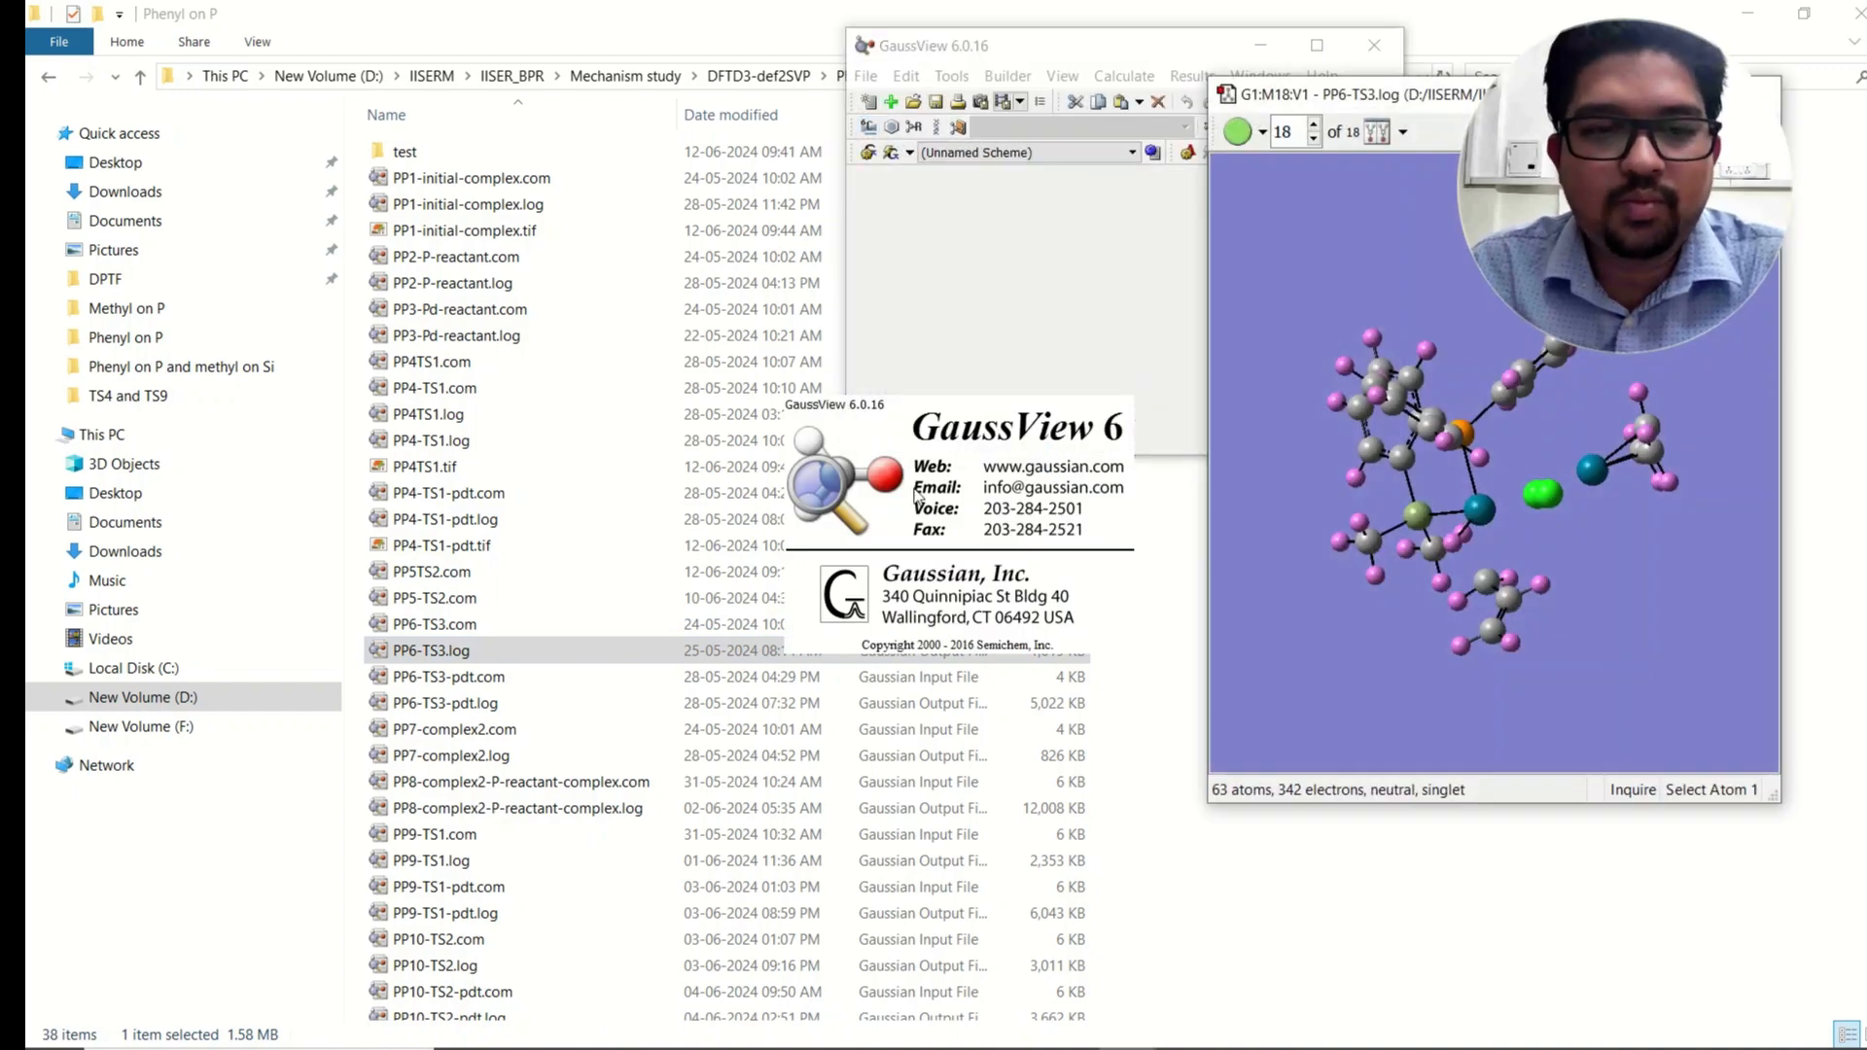
drag(1423, 101, 715, 192)
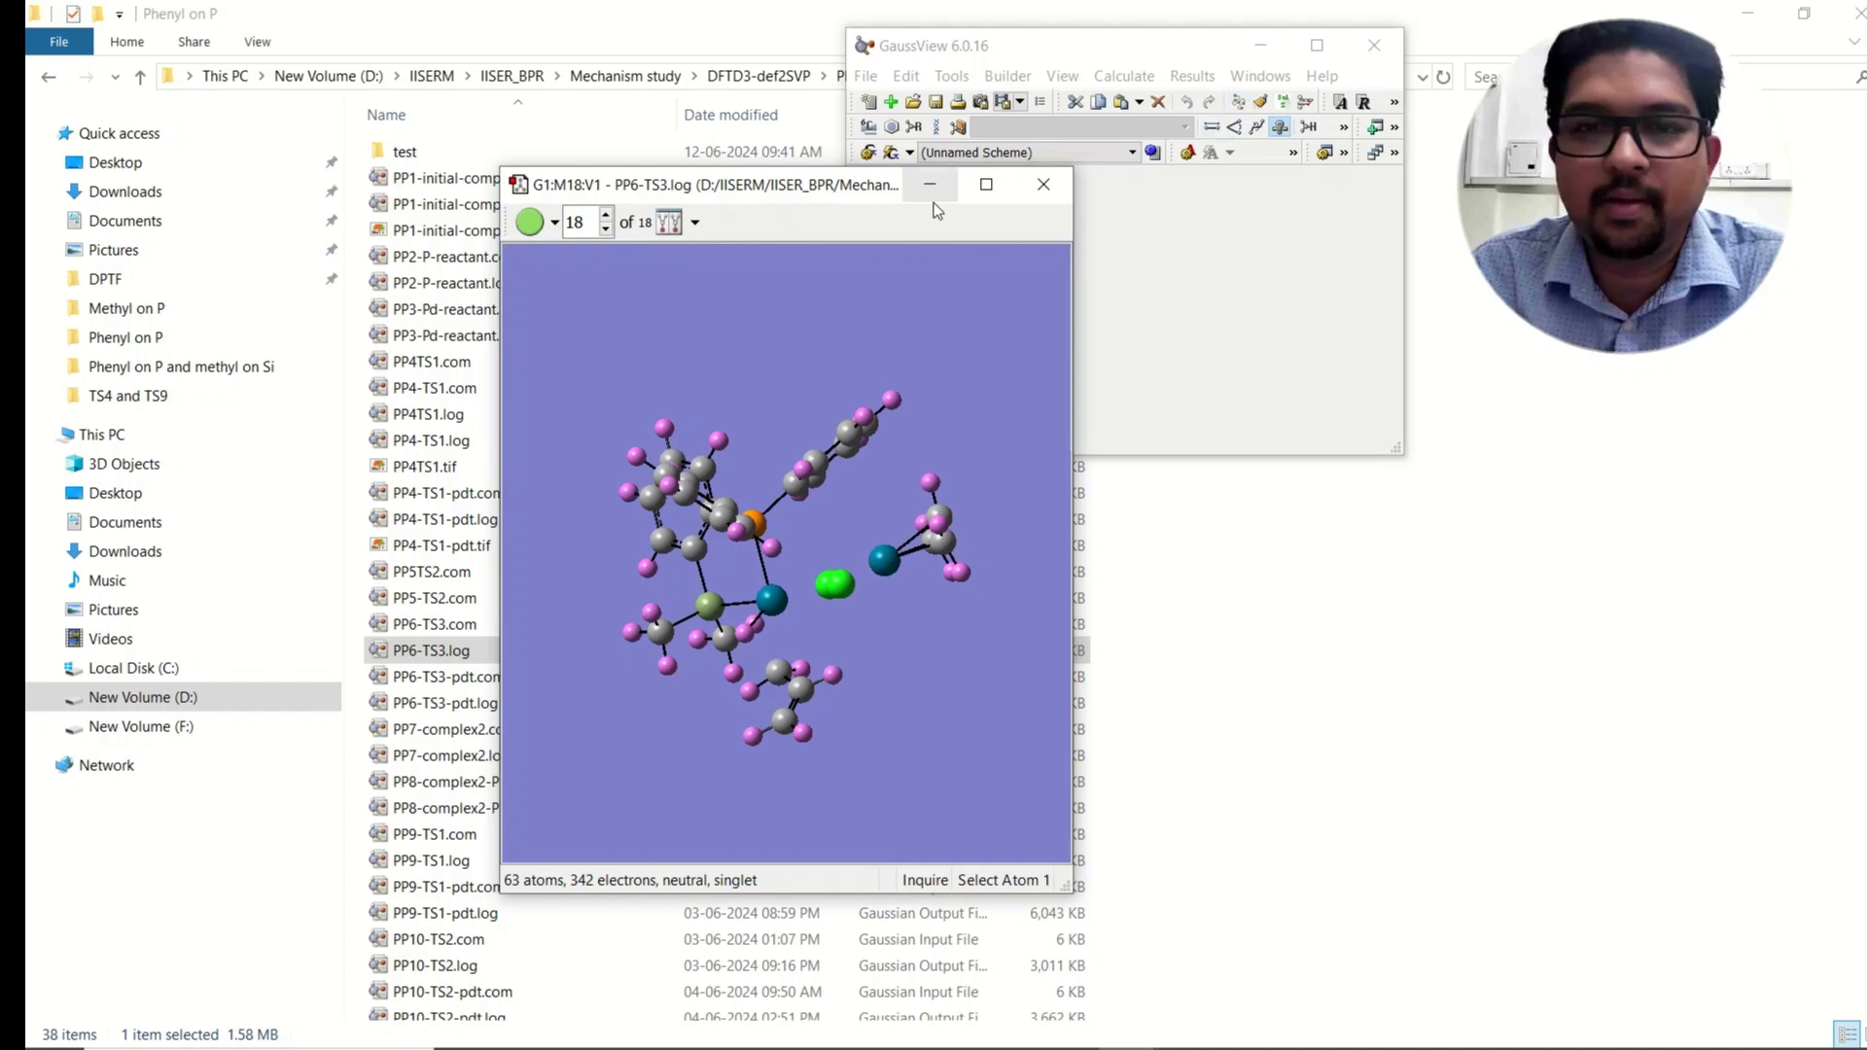
click(985, 184)
Step: Rotate the transition-state structure and inspect the silicon atom and the optimization frames
drag(1104, 427, 940, 225)
drag(913, 326, 947, 363)
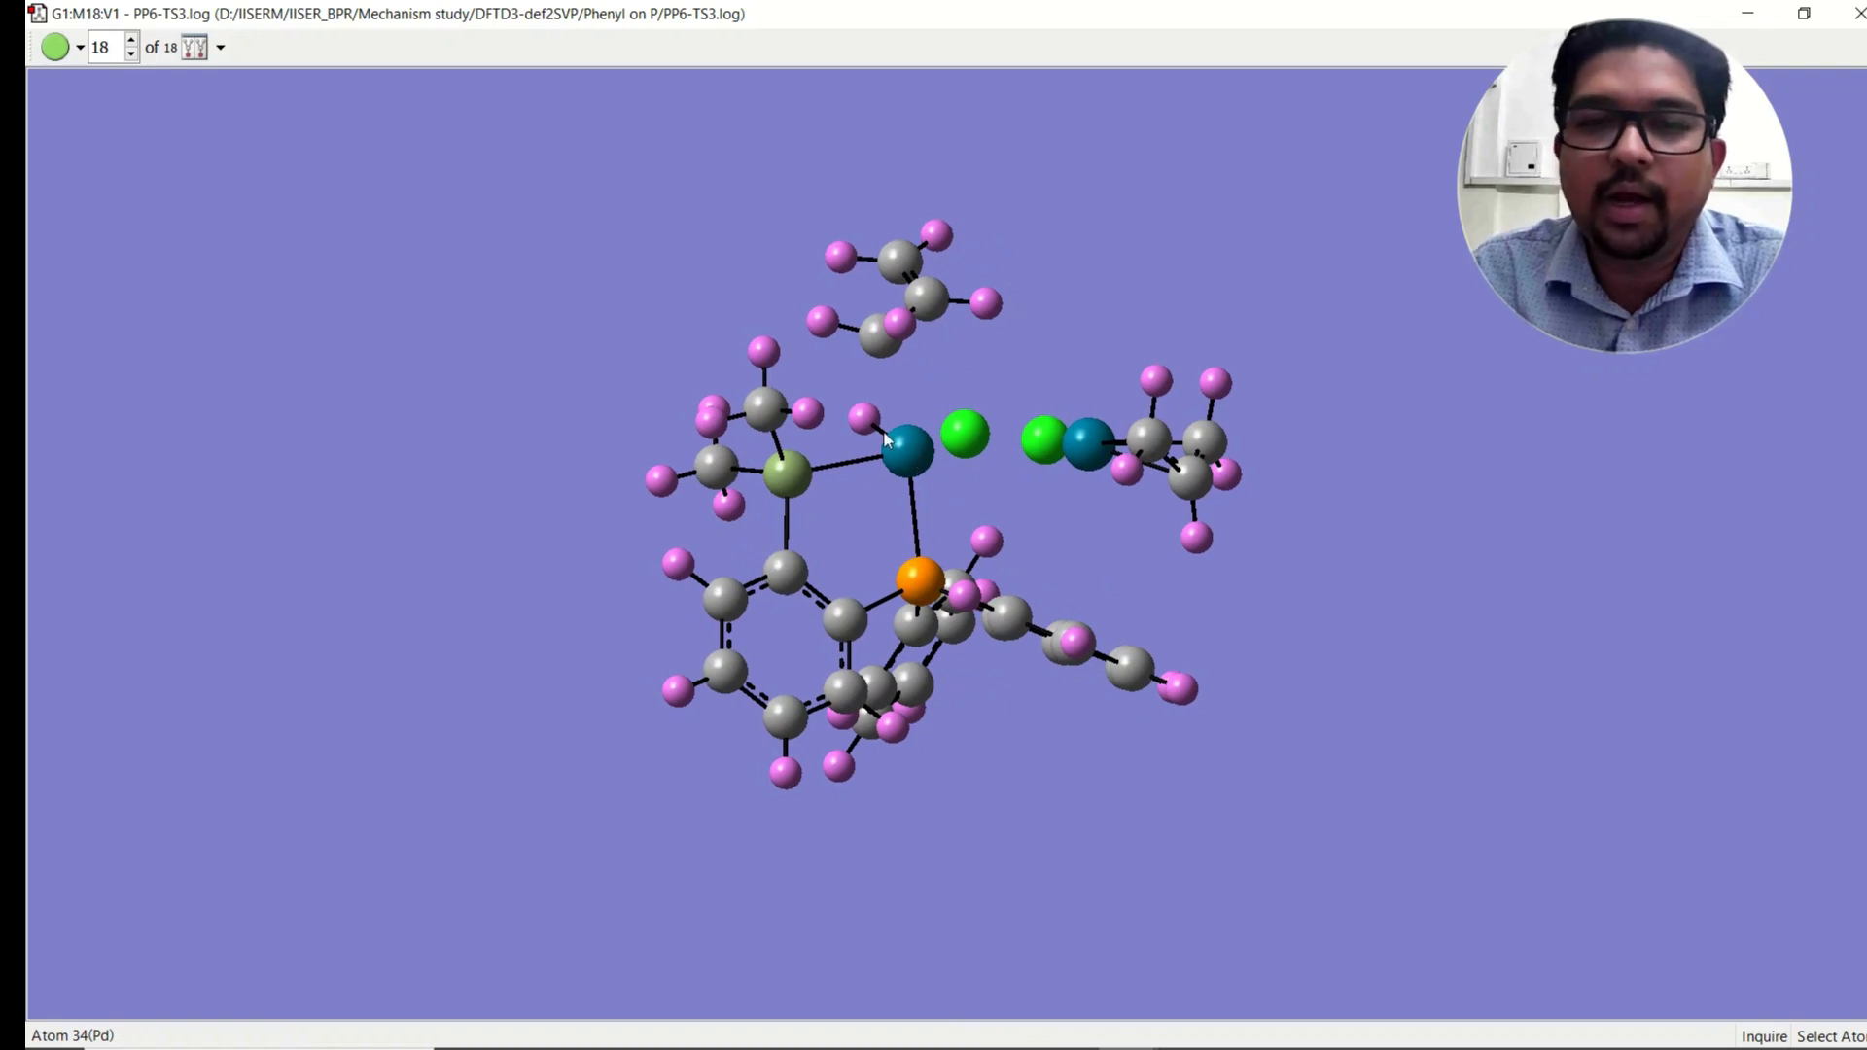
click(793, 476)
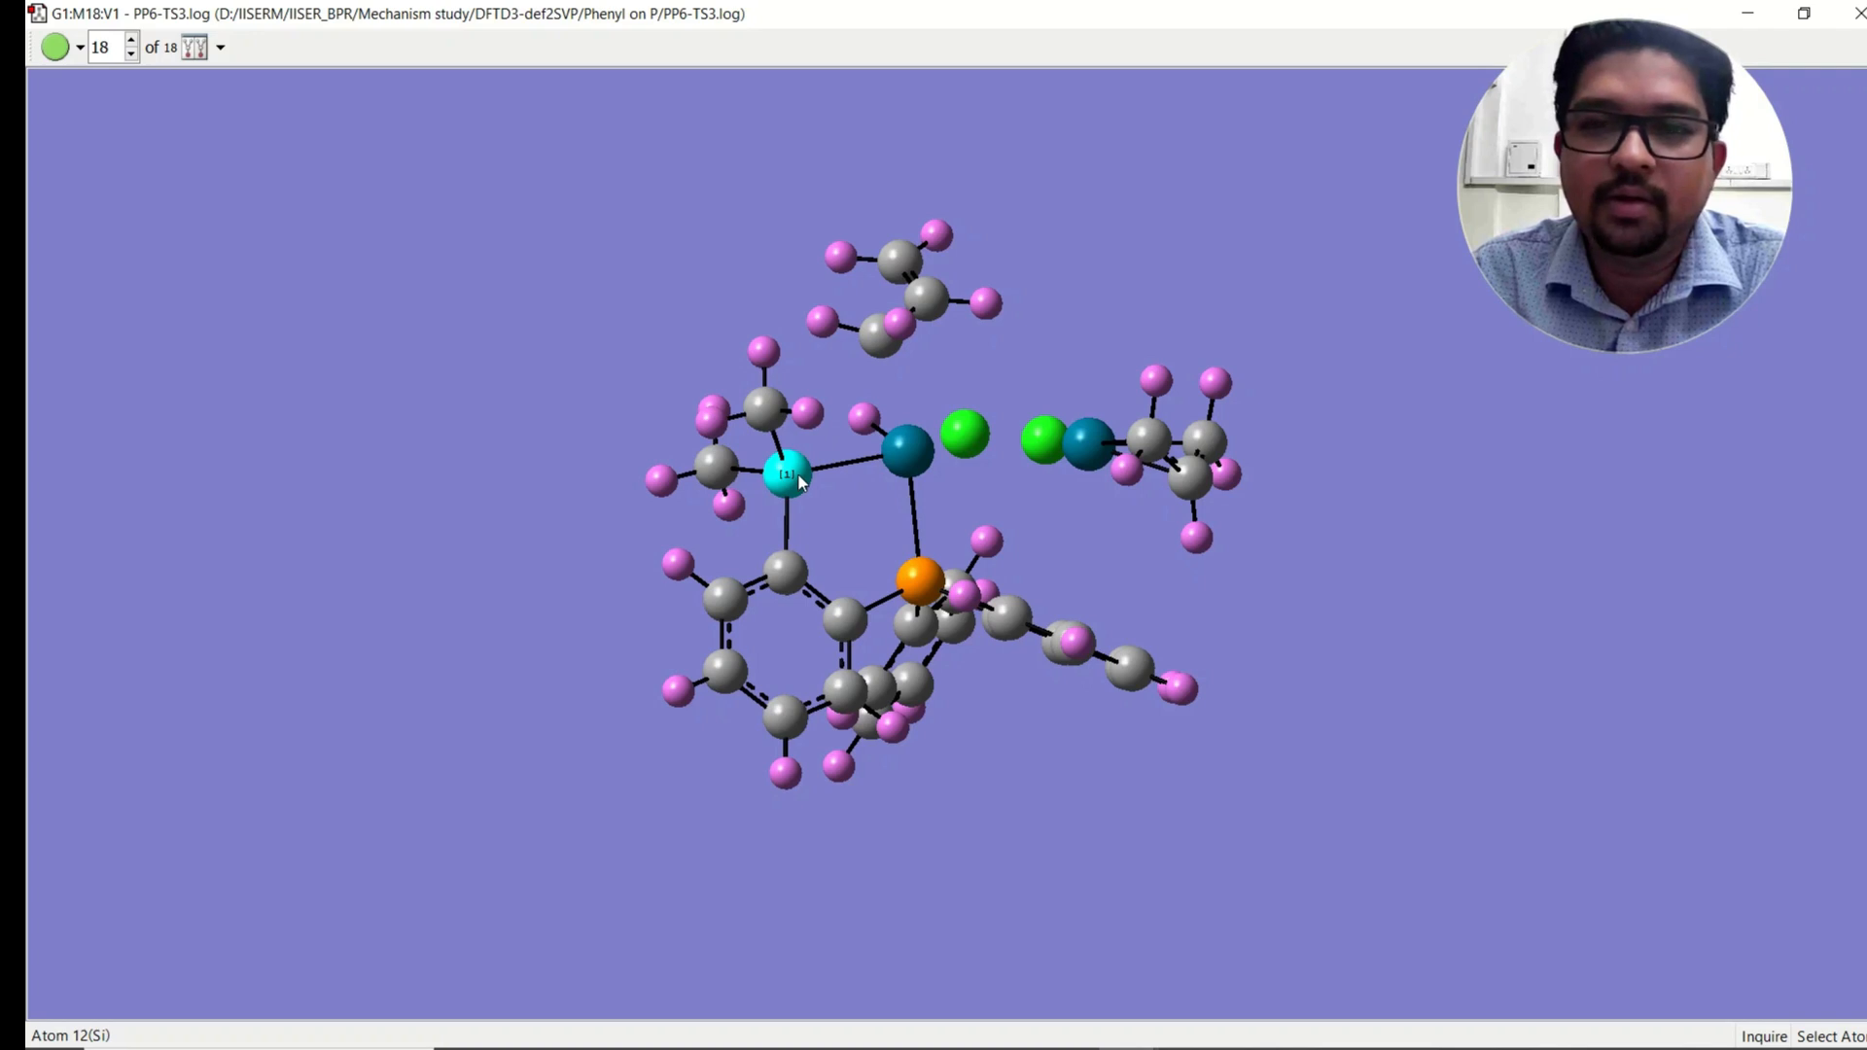
click(132, 41)
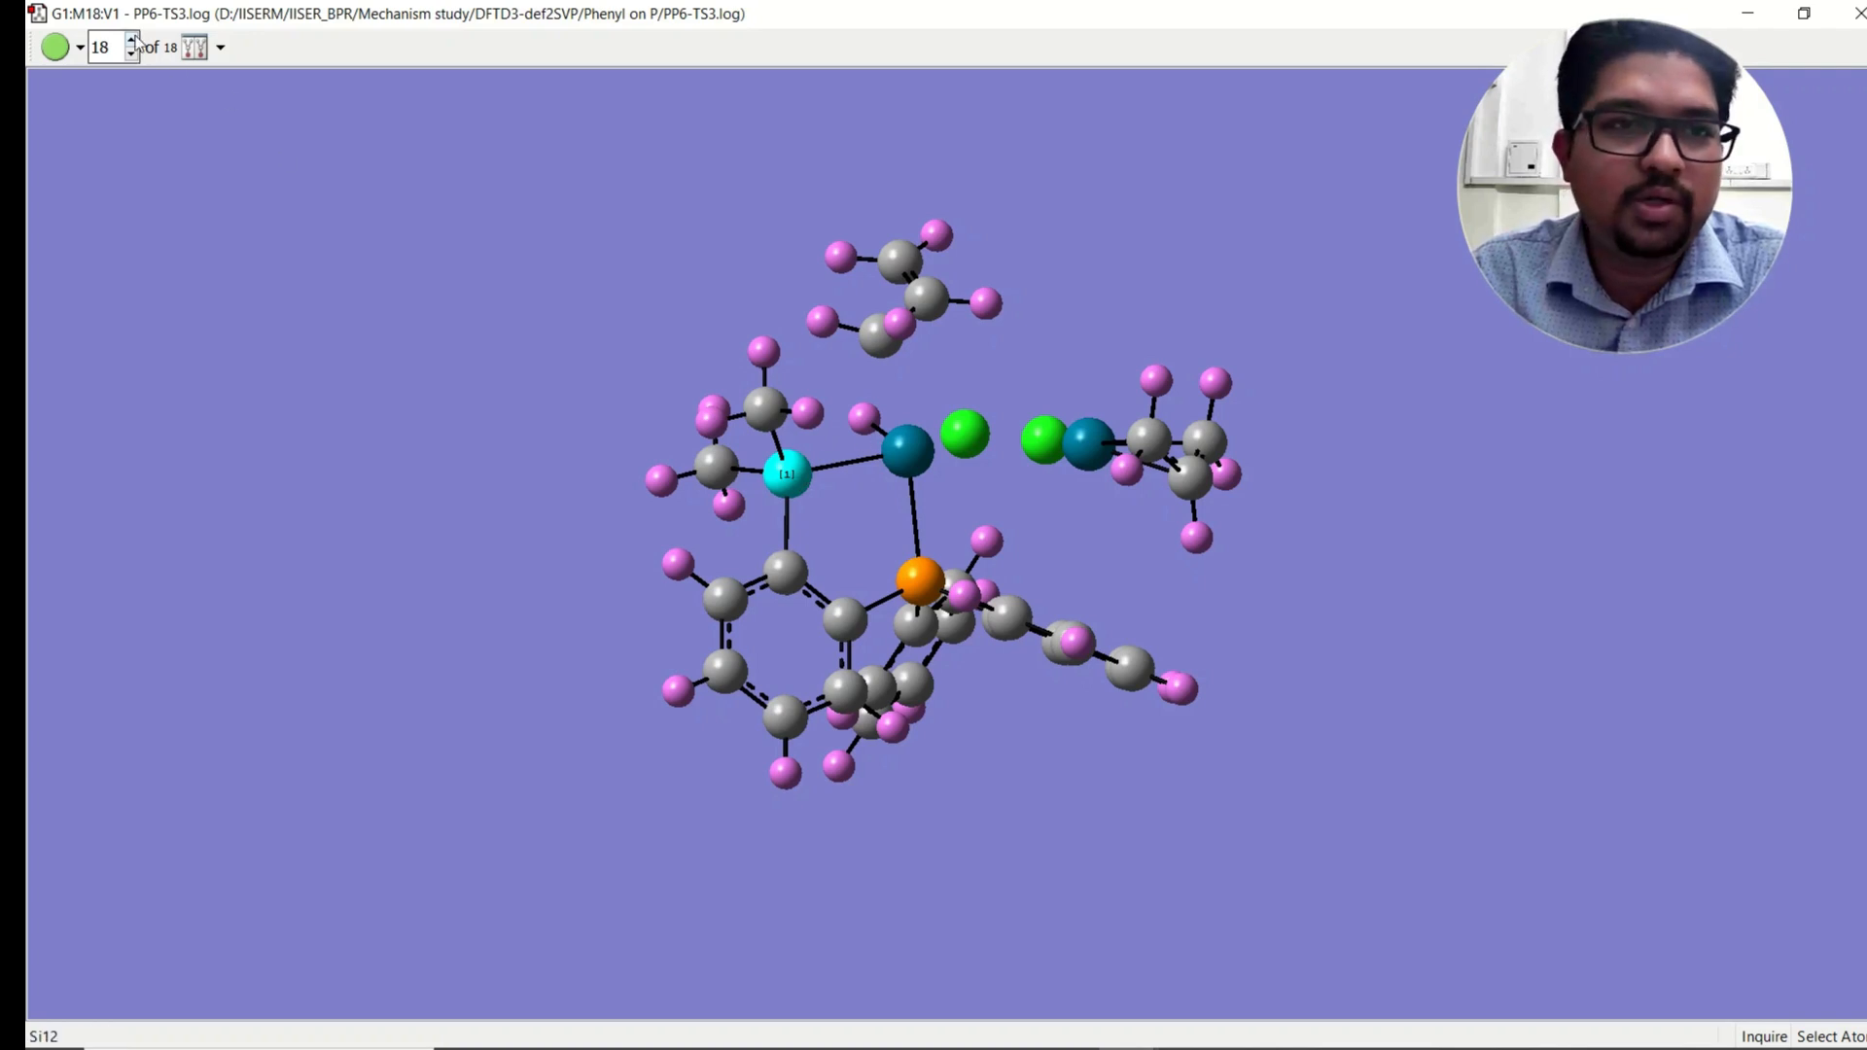
mouse_move(941, 446)
mouse_down()
mouse_move(880, 501)
mouse_move(919, 452)
mouse_move(953, 447)
mouse_up()
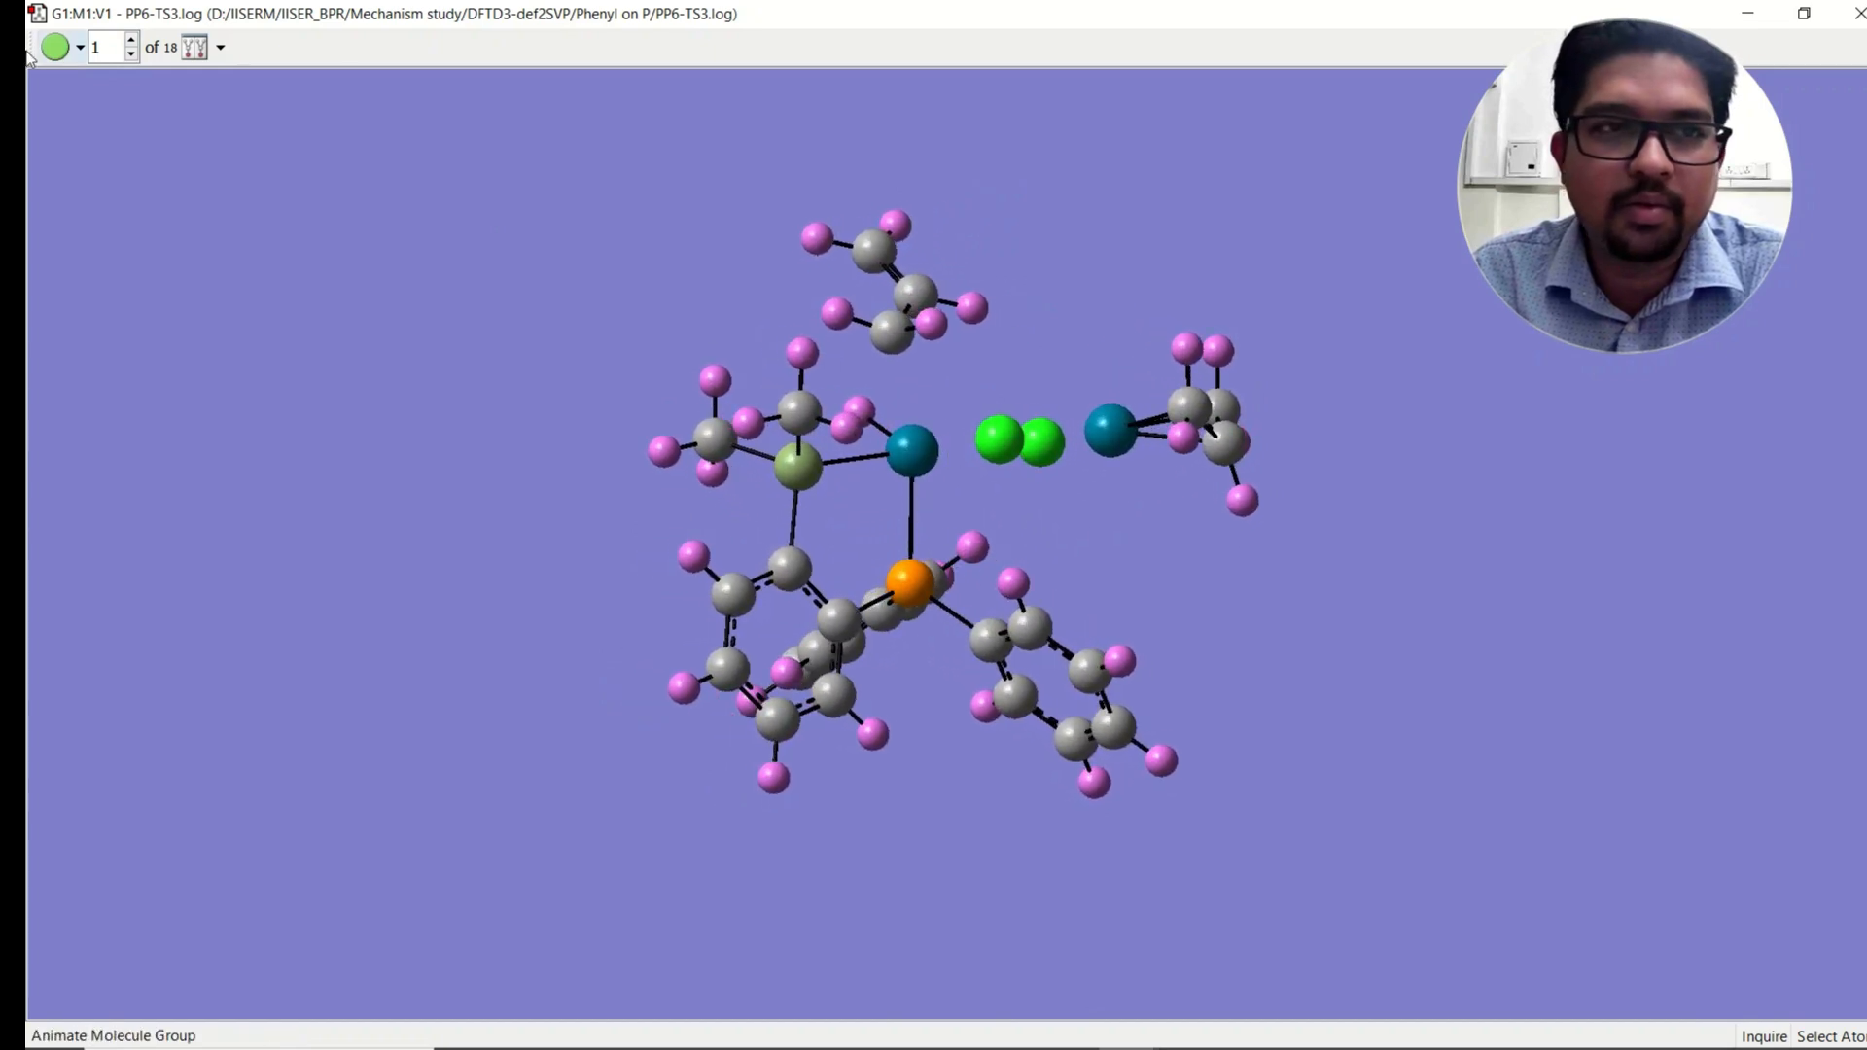
click(133, 53)
Step: Open the vibrations list for the transition-state structure
right_click(296, 243)
mouse_move(399, 442)
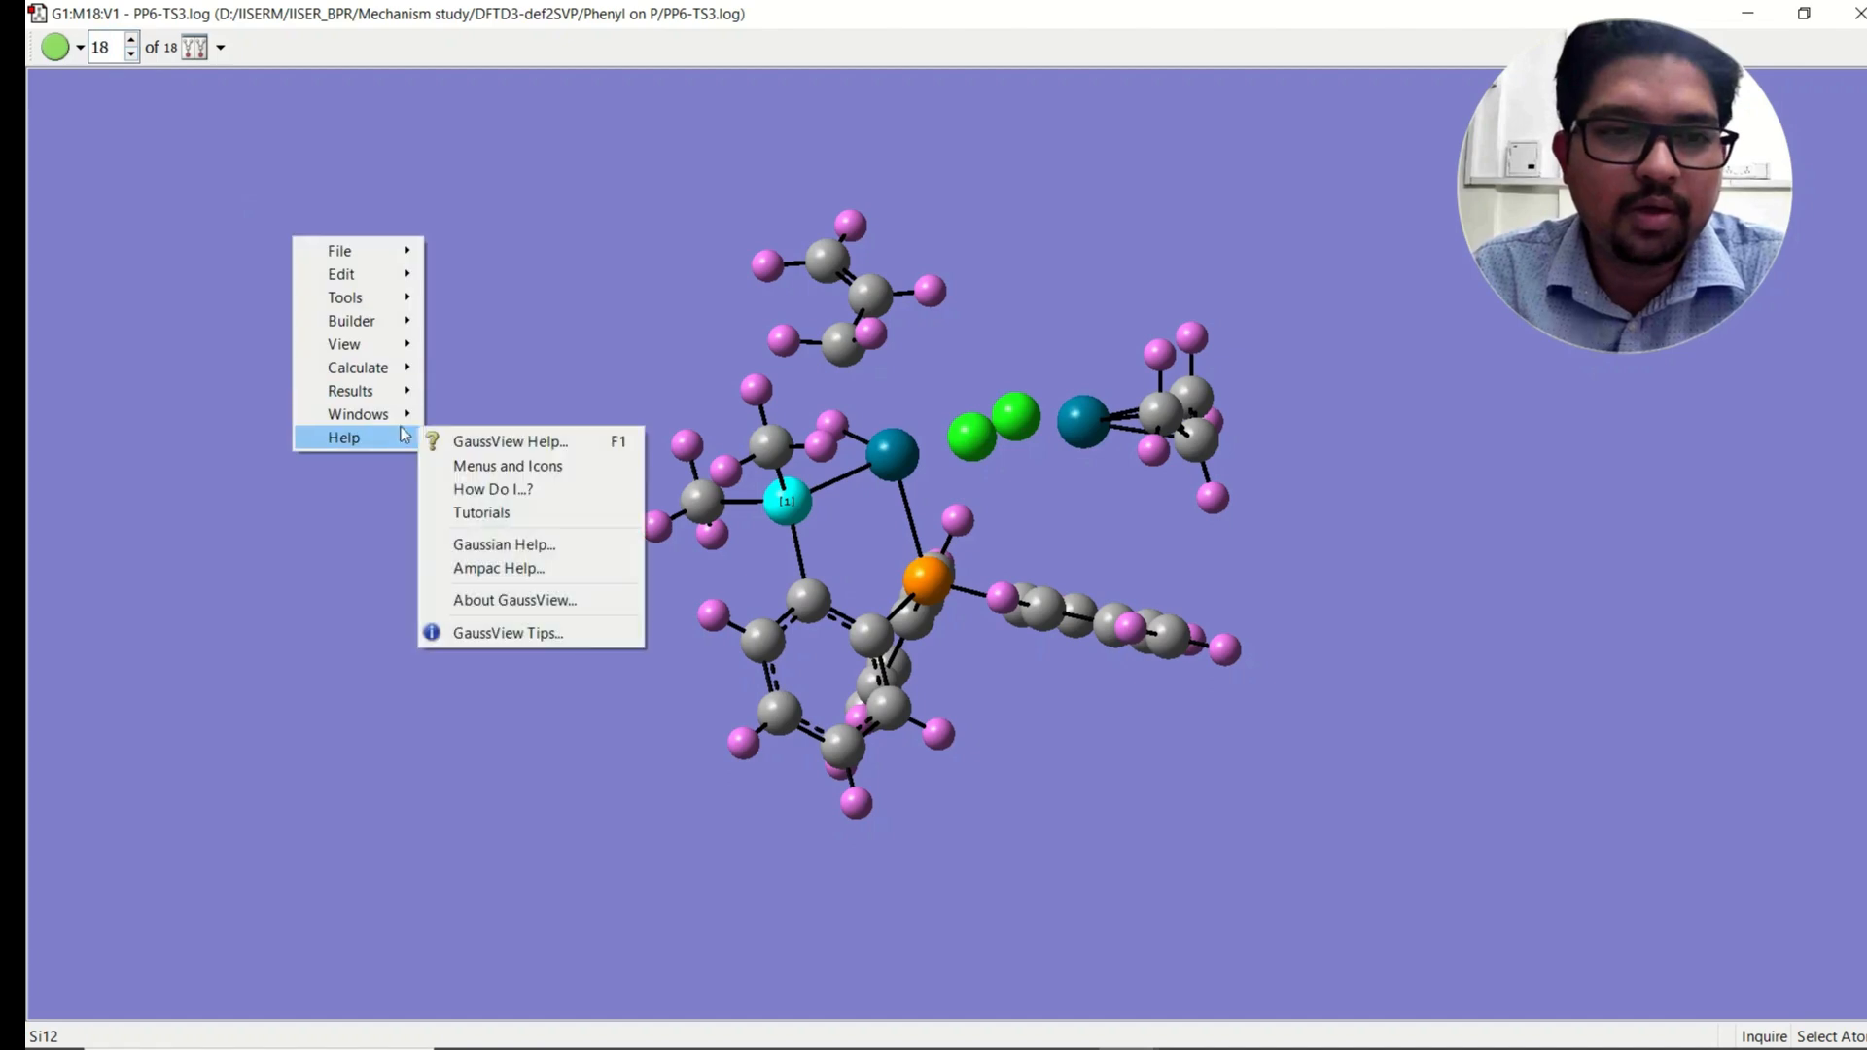
mouse_move(409, 400)
click(481, 542)
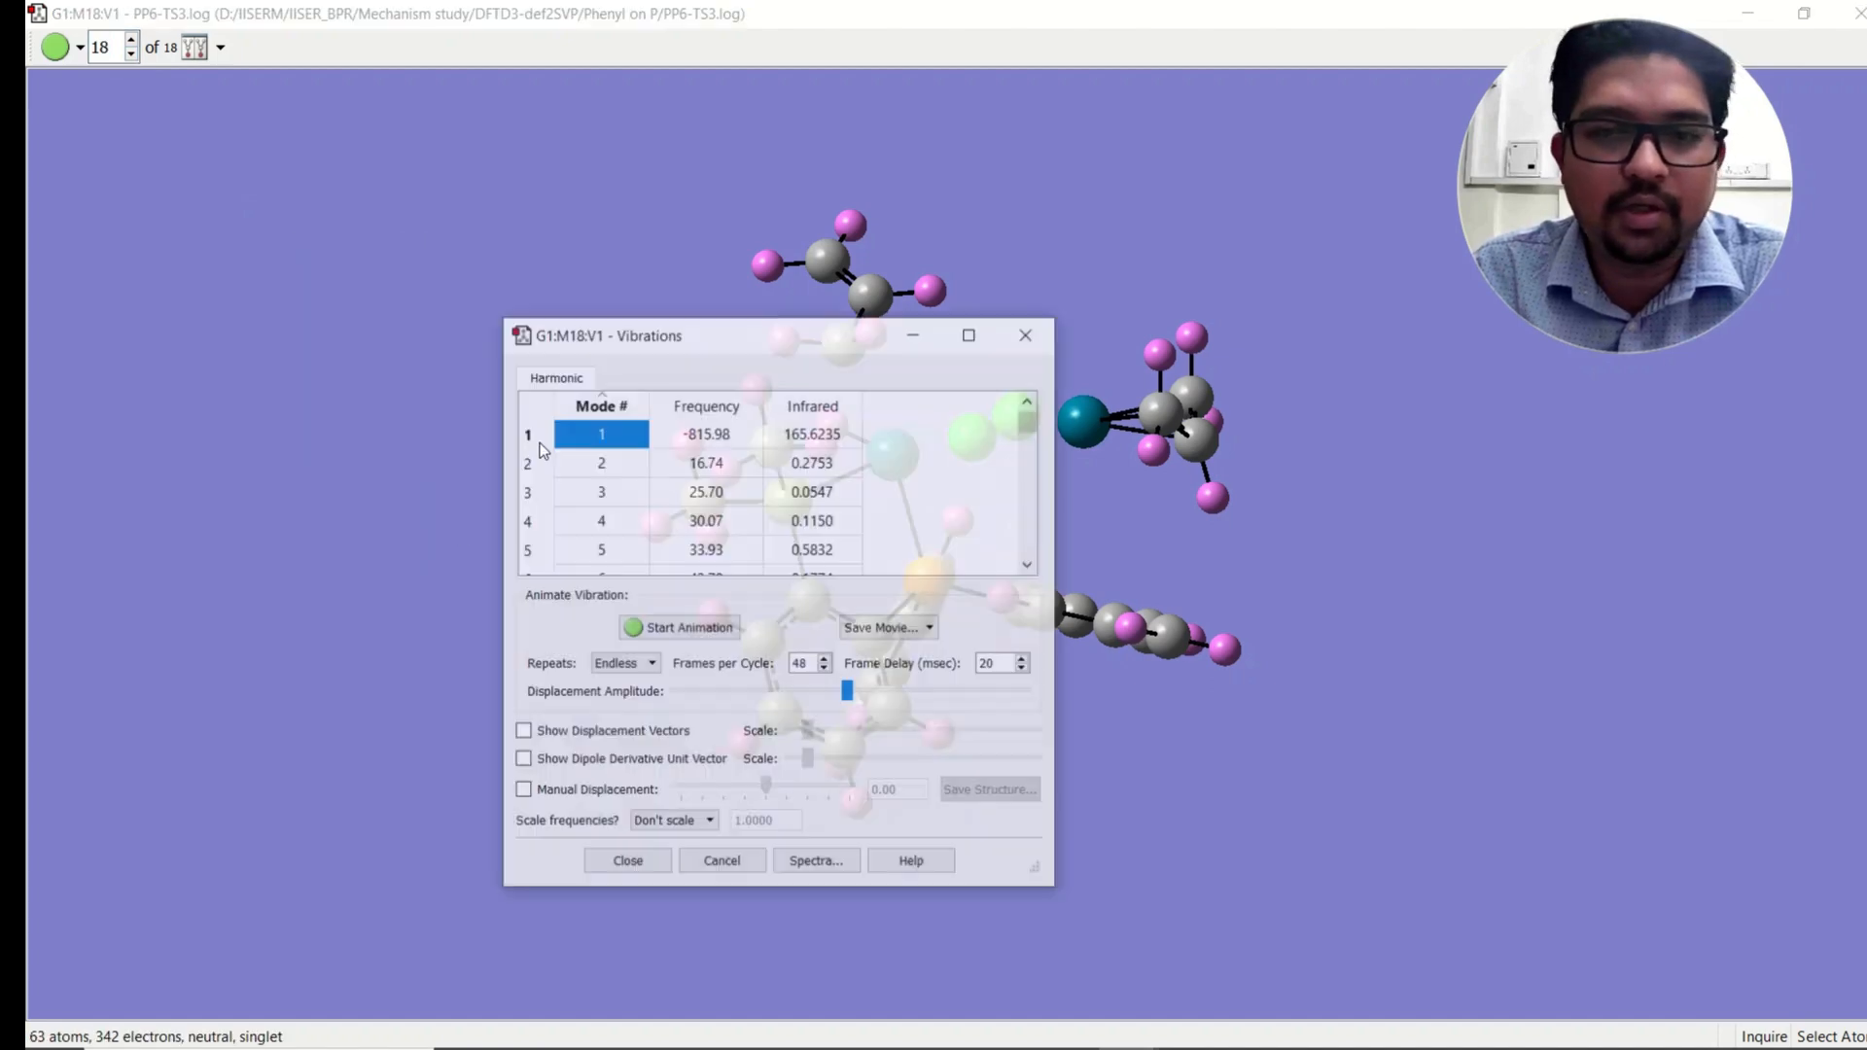
Step: Animate the first vibrational mode and rotate the view to examine its motion
drag(719, 347, 267, 234)
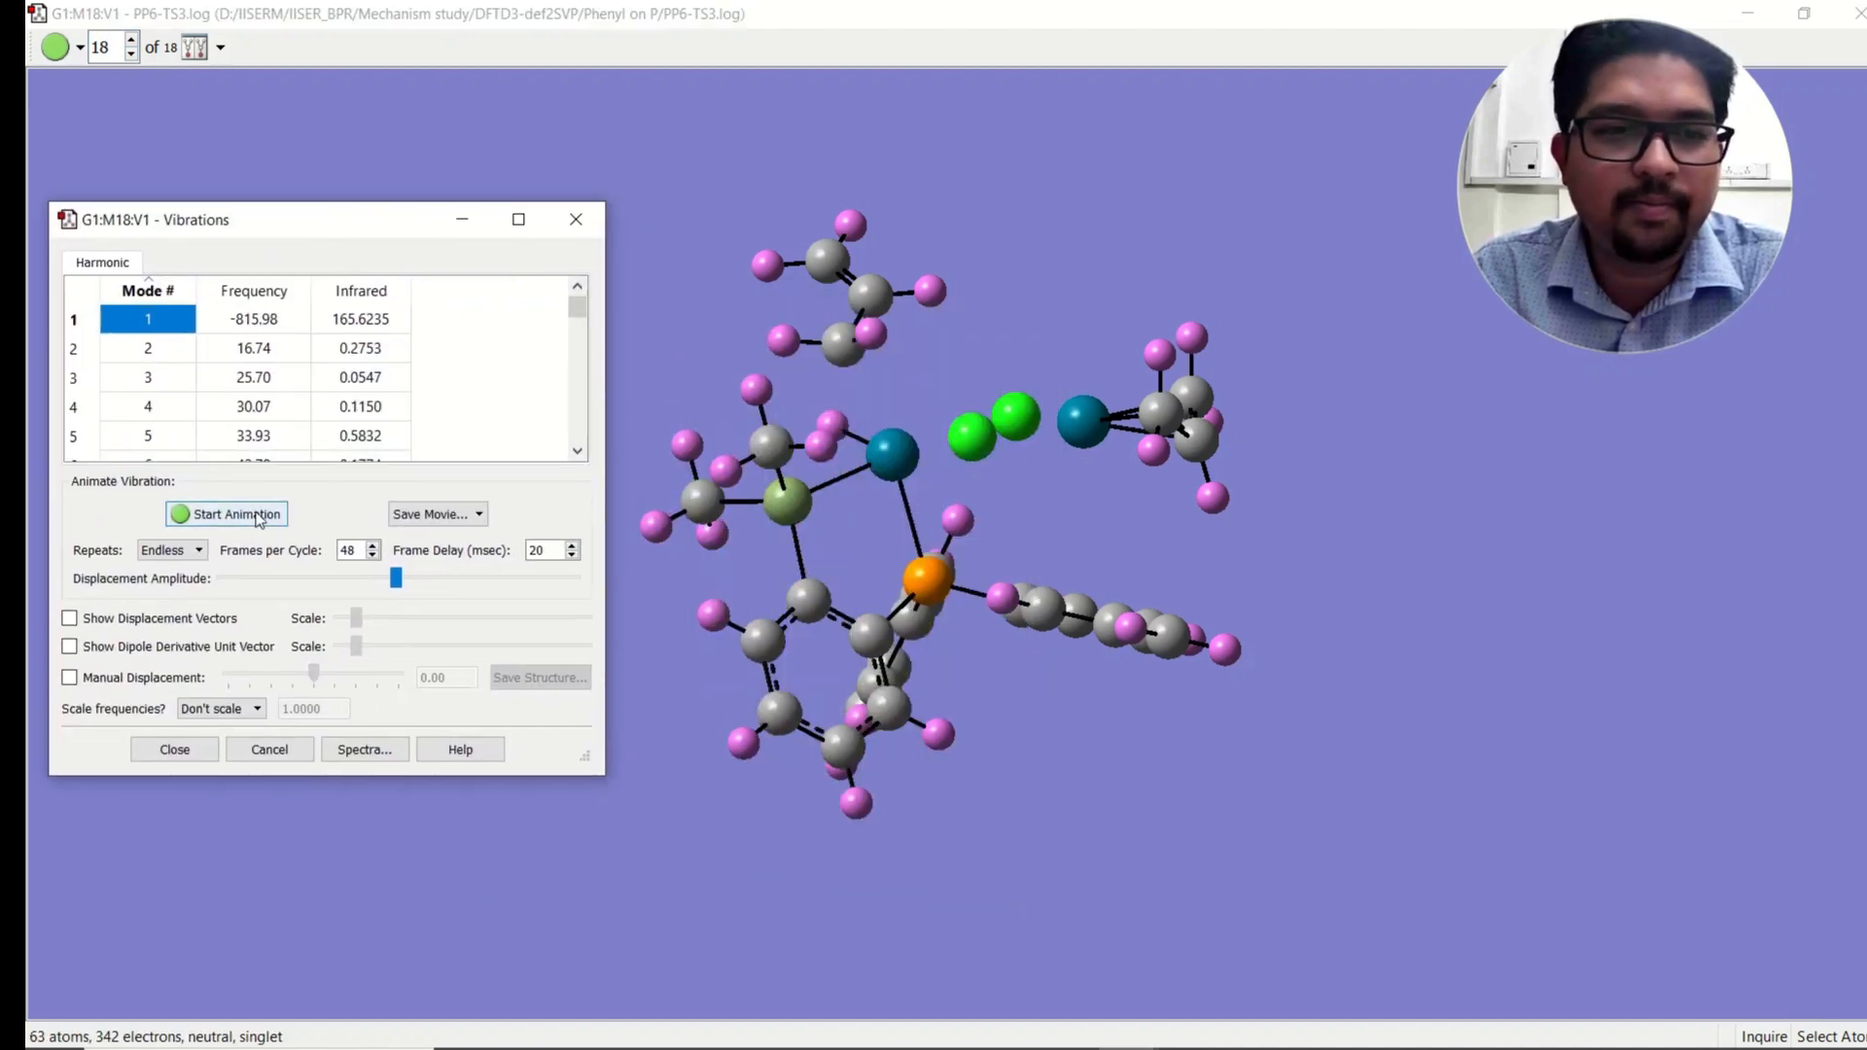
click(227, 515)
drag(934, 387, 947, 405)
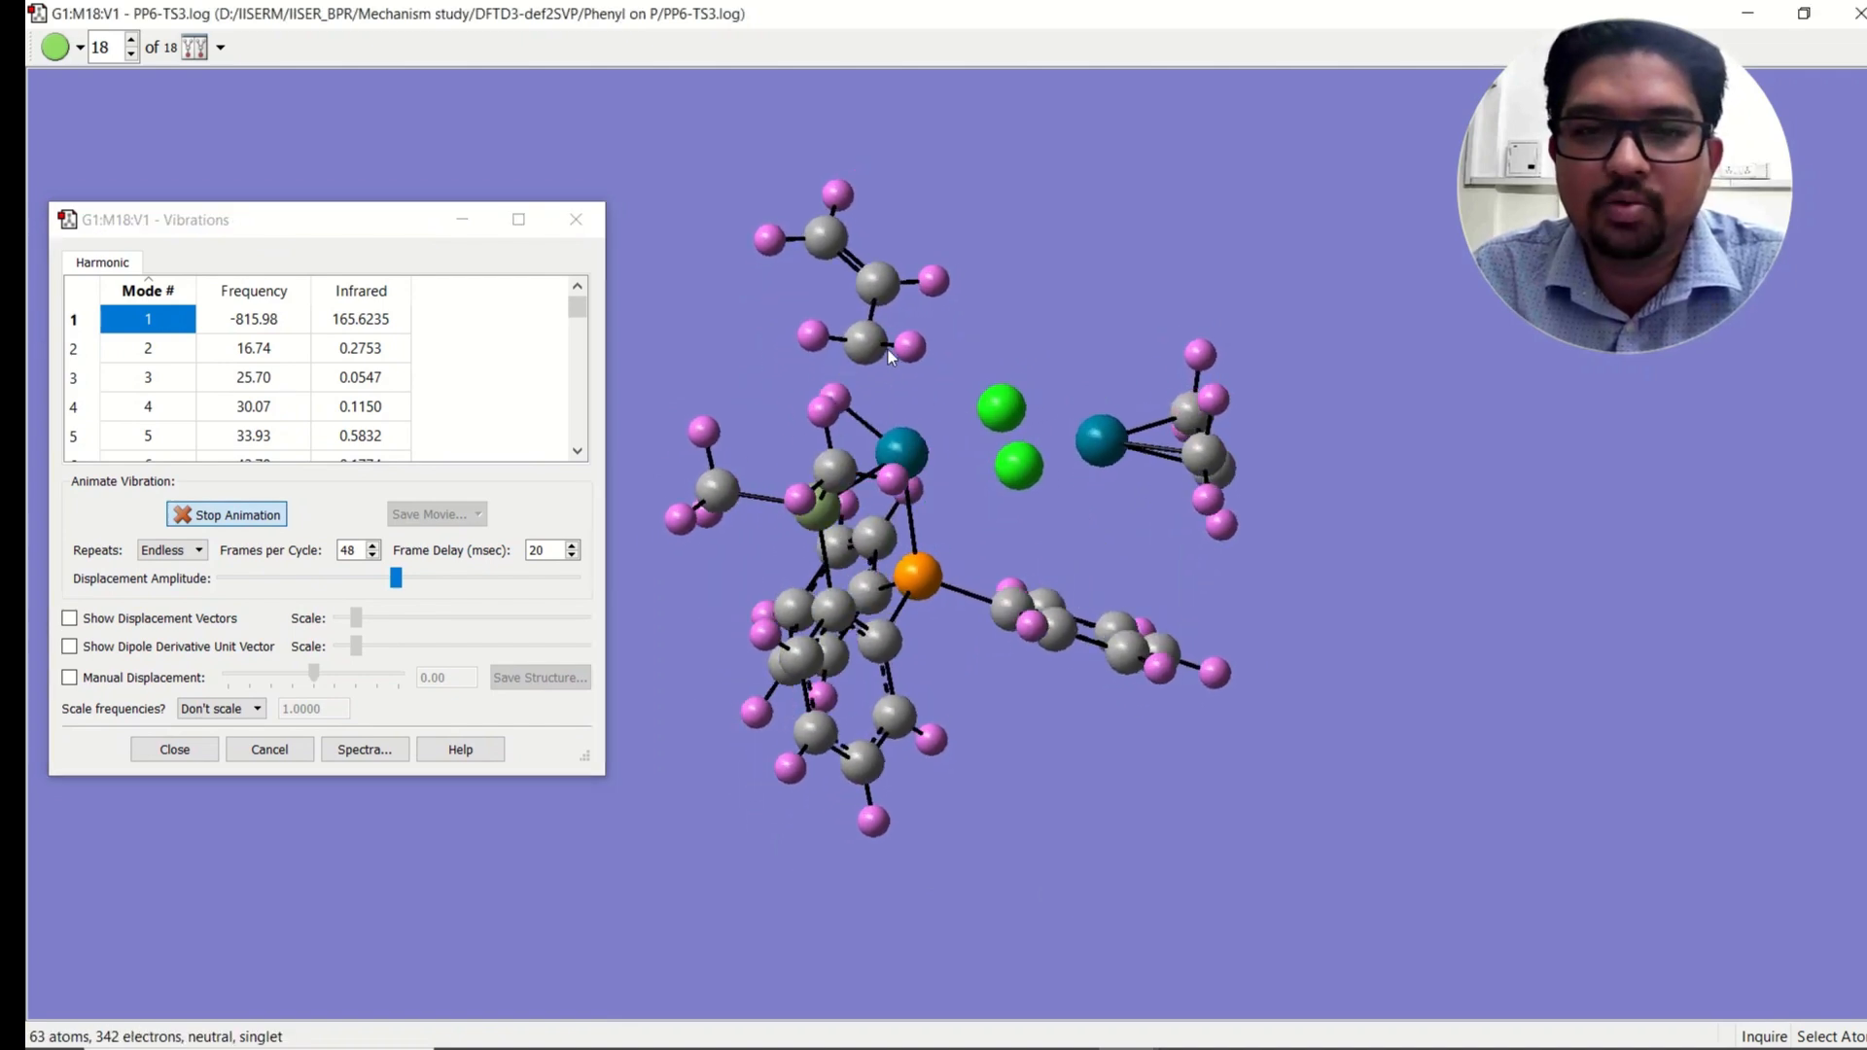
drag(930, 377, 900, 366)
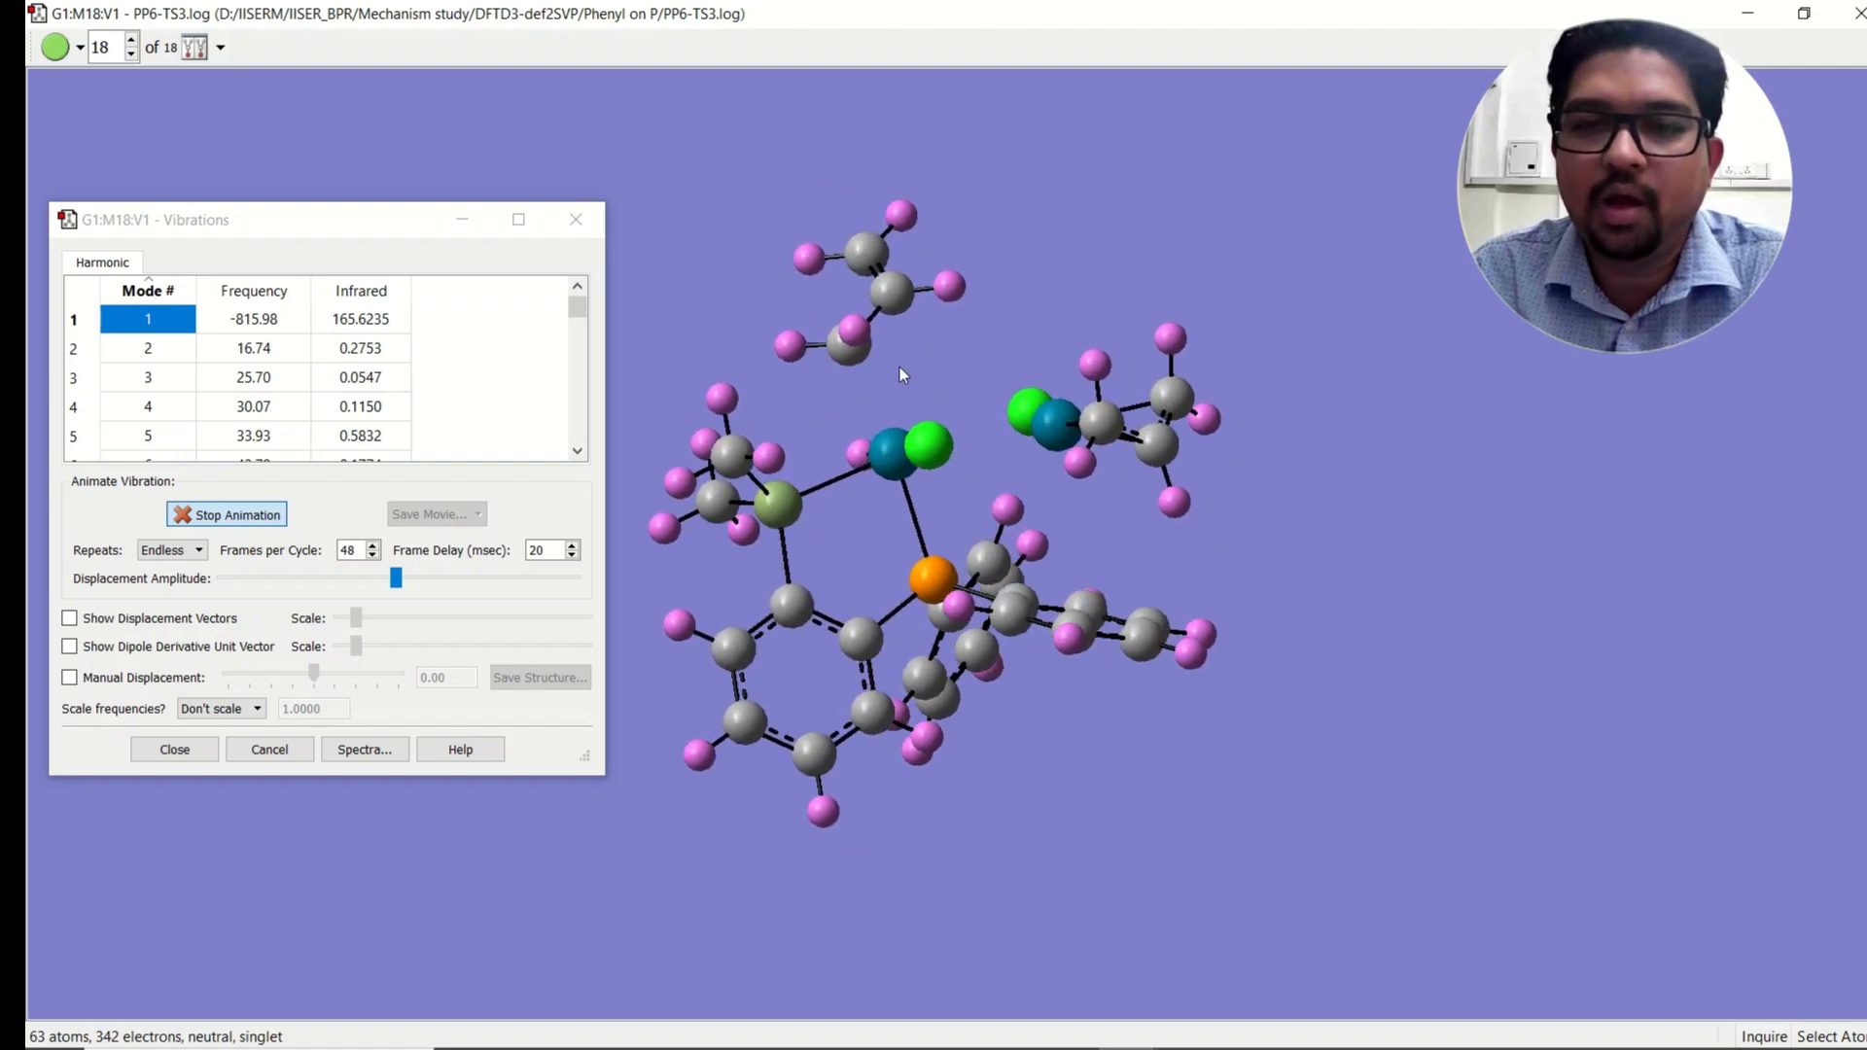
Step: Close the vibrations dialog, measure the palladium–chlorine distance, and restore the viewer window size
click(576, 220)
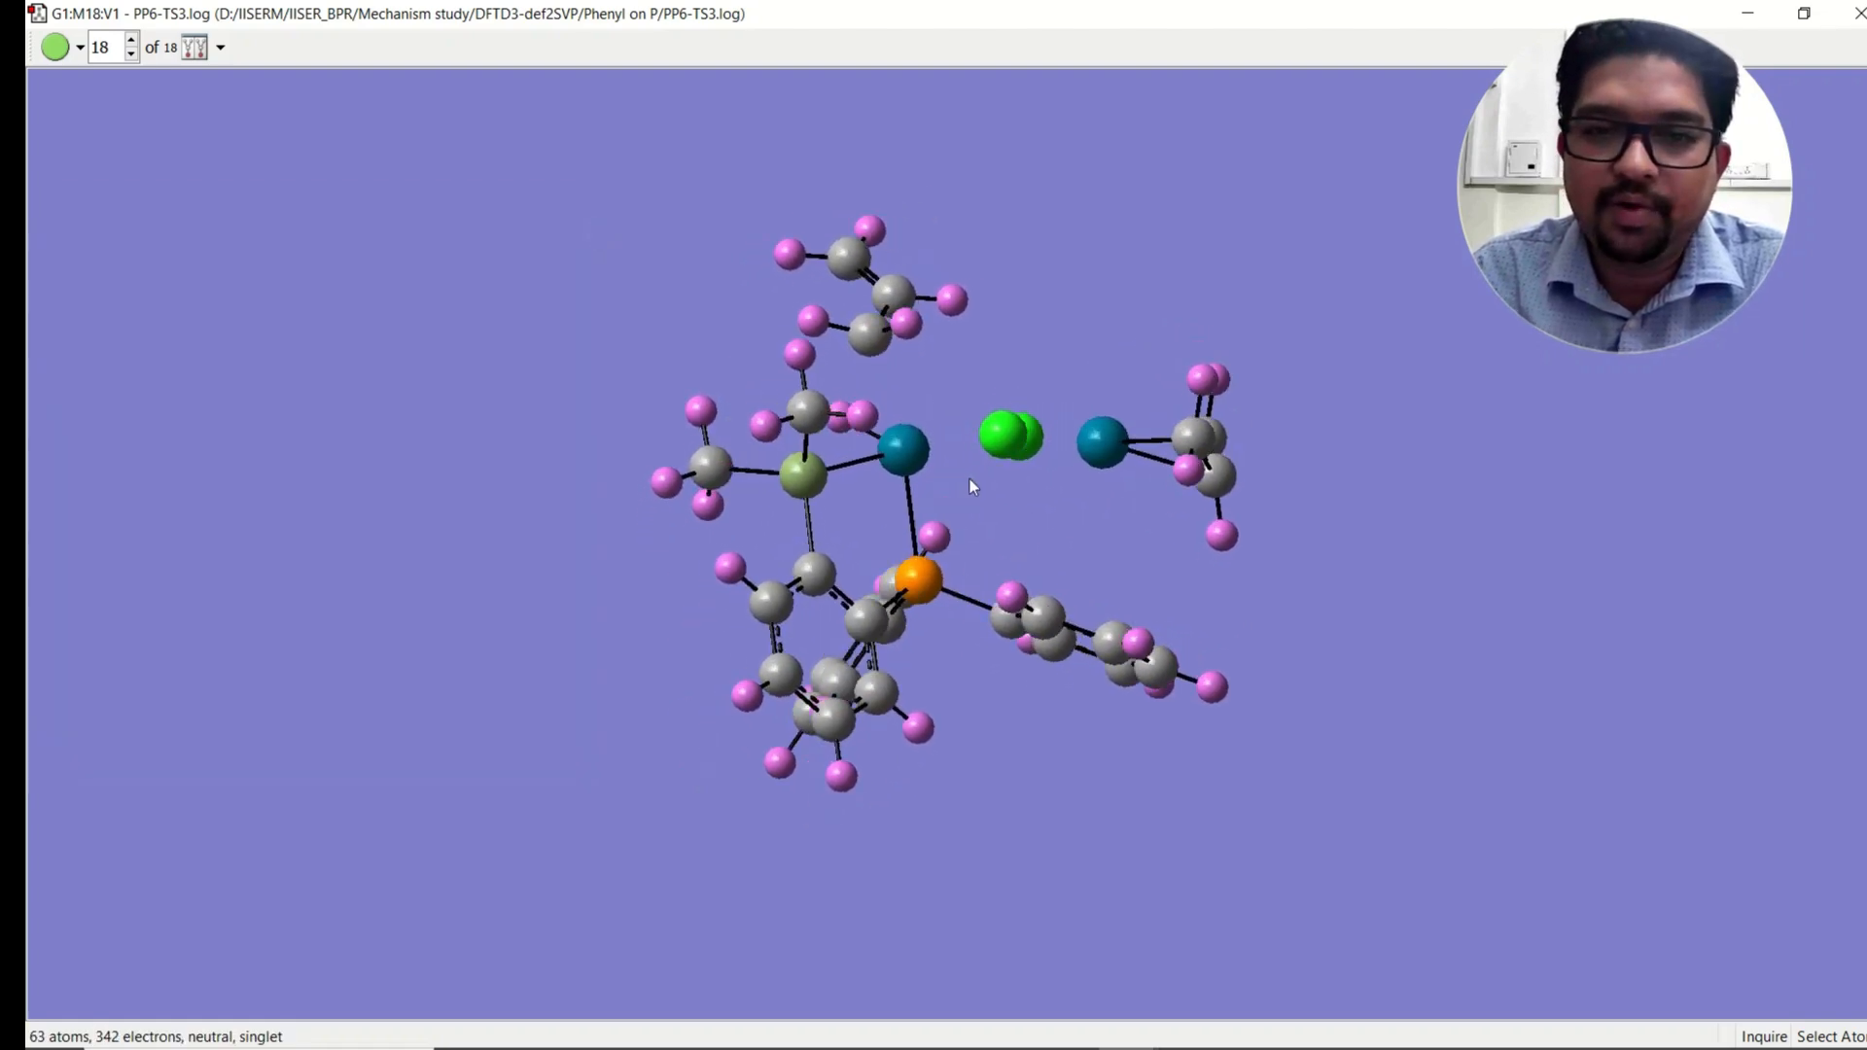
click(903, 457)
click(1013, 402)
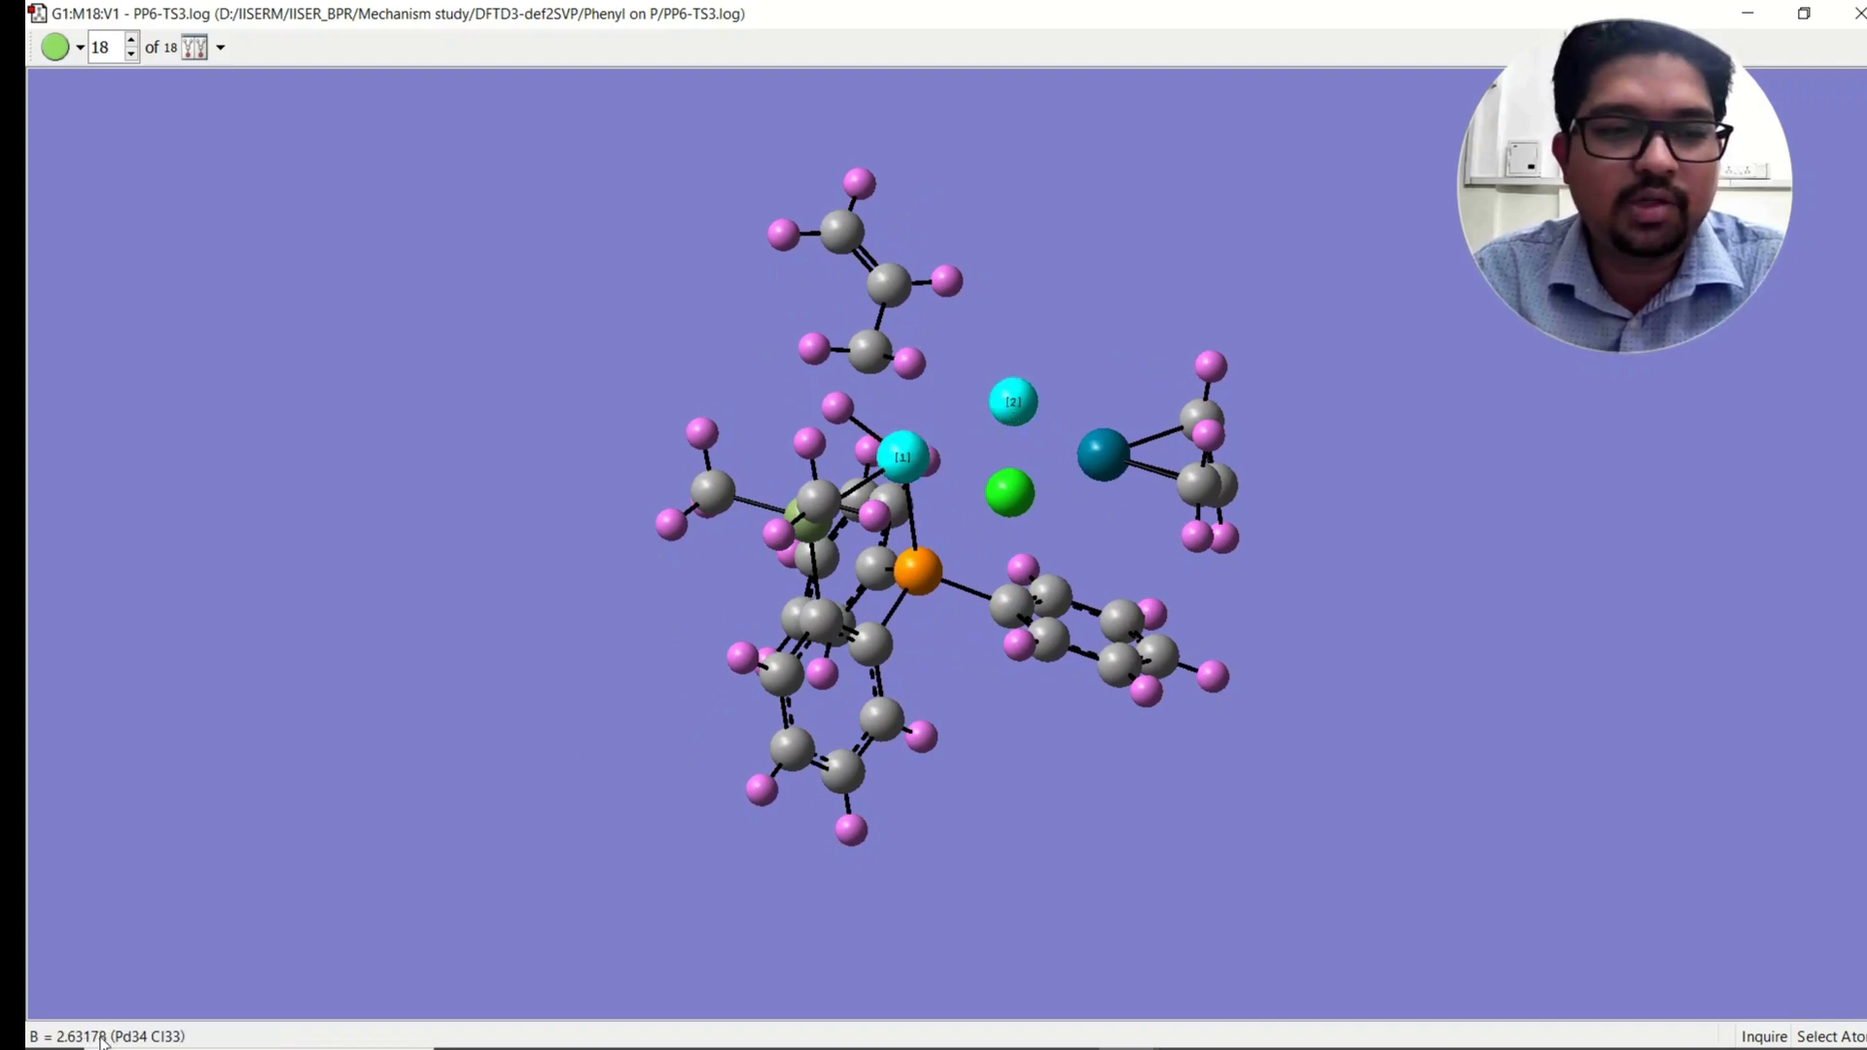
click(1072, 418)
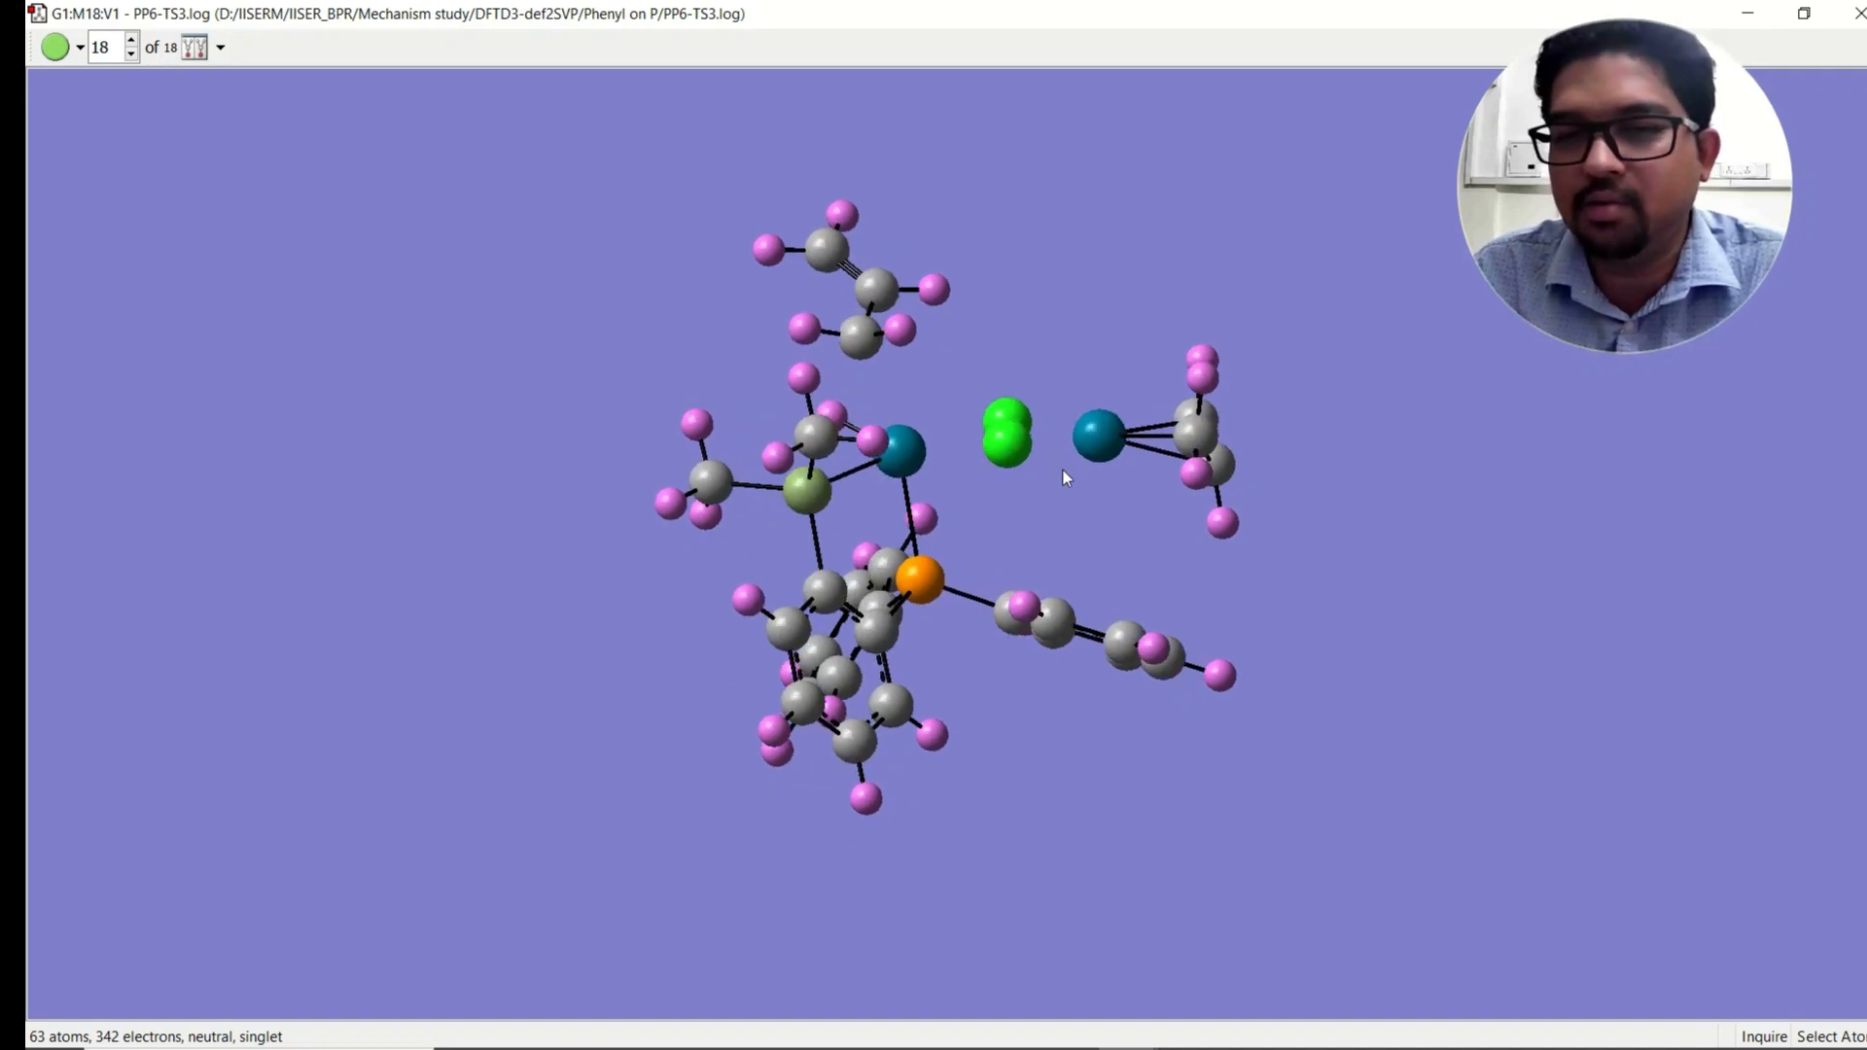
click(1801, 19)
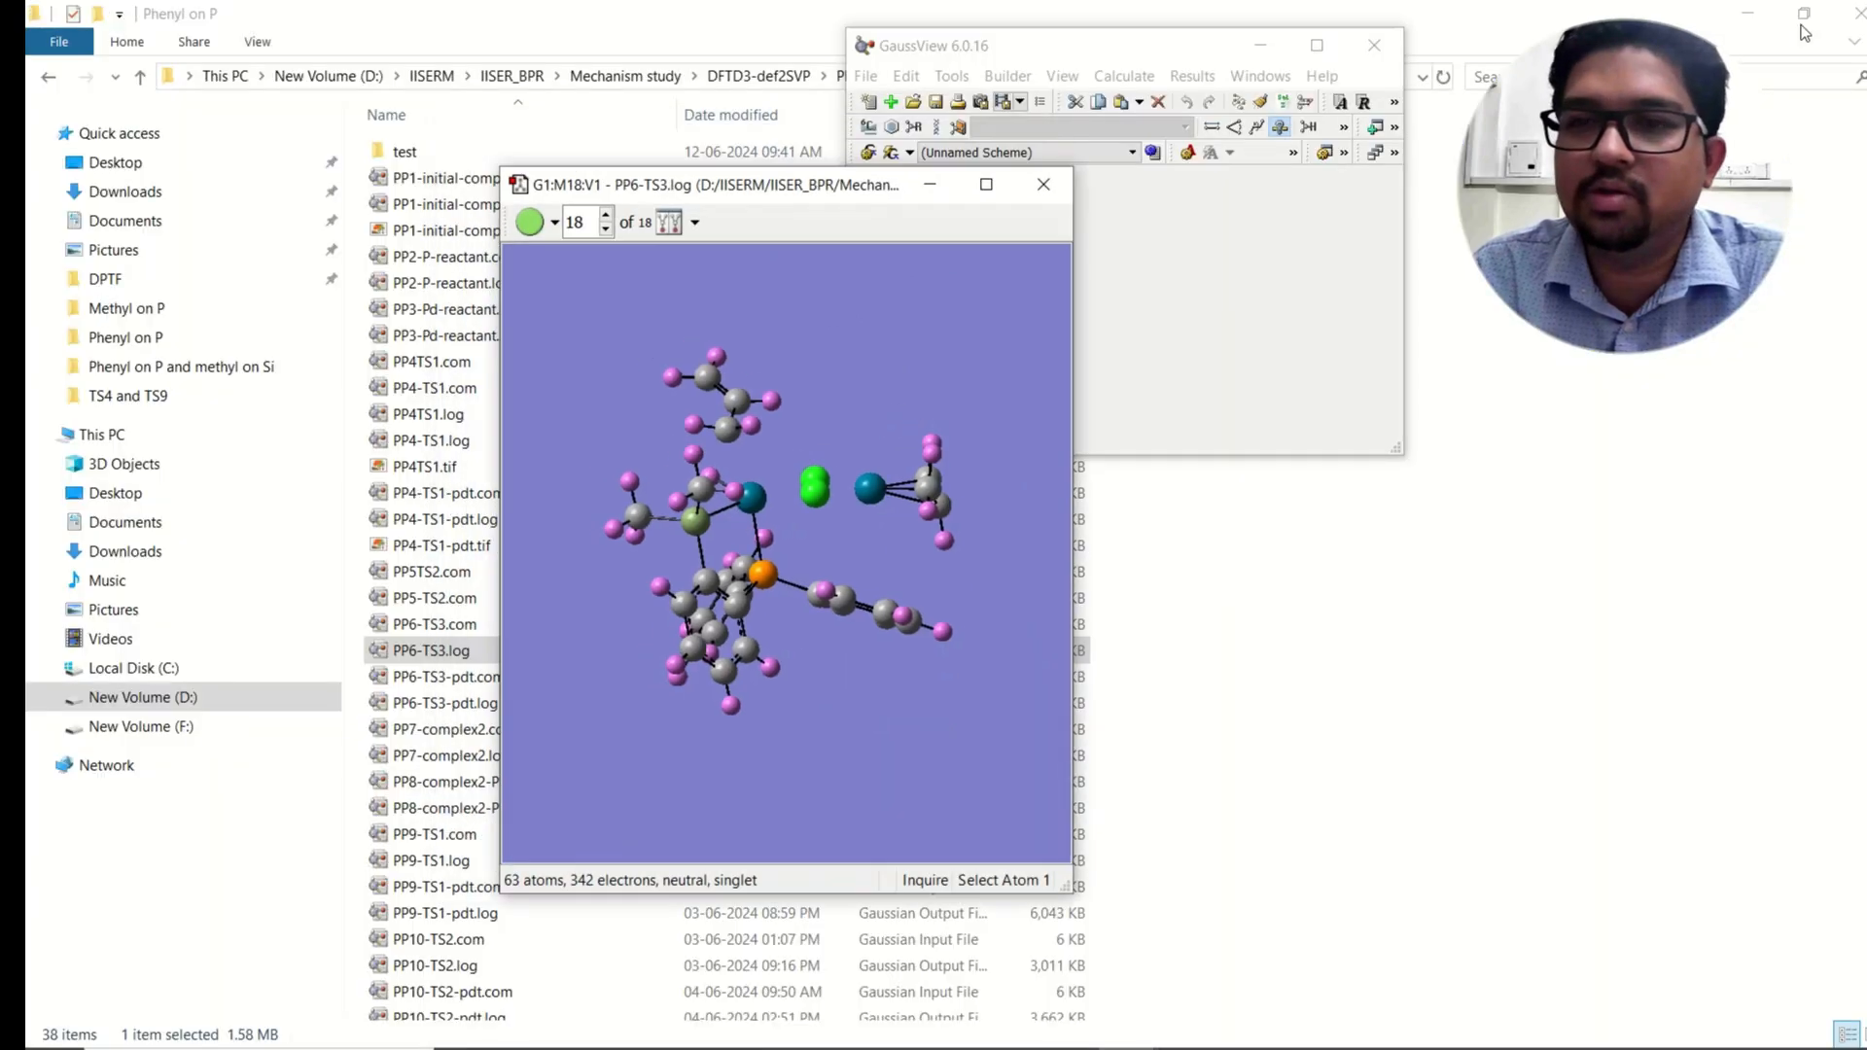
Step: With the Modify Bond tool, add single bonds from the upper chlorine to both palladium atoms
click(1212, 129)
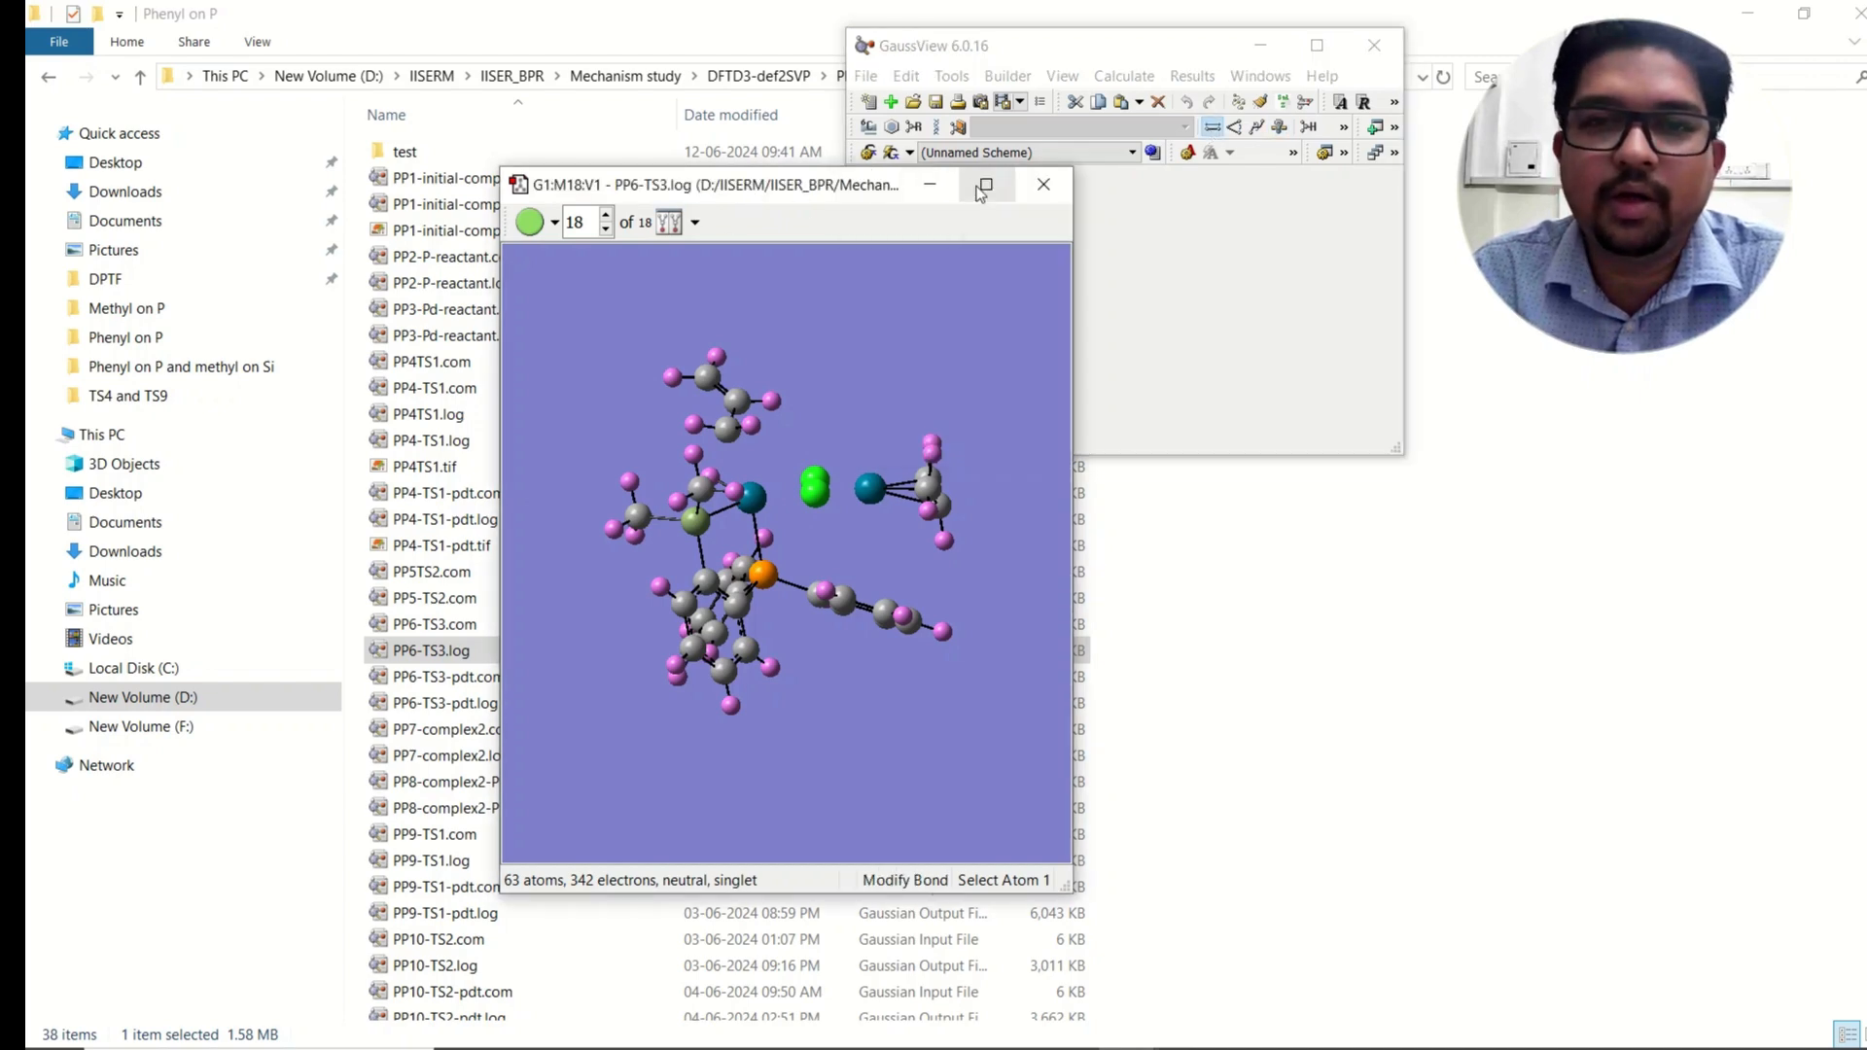
click(984, 186)
drag(984, 490, 935, 459)
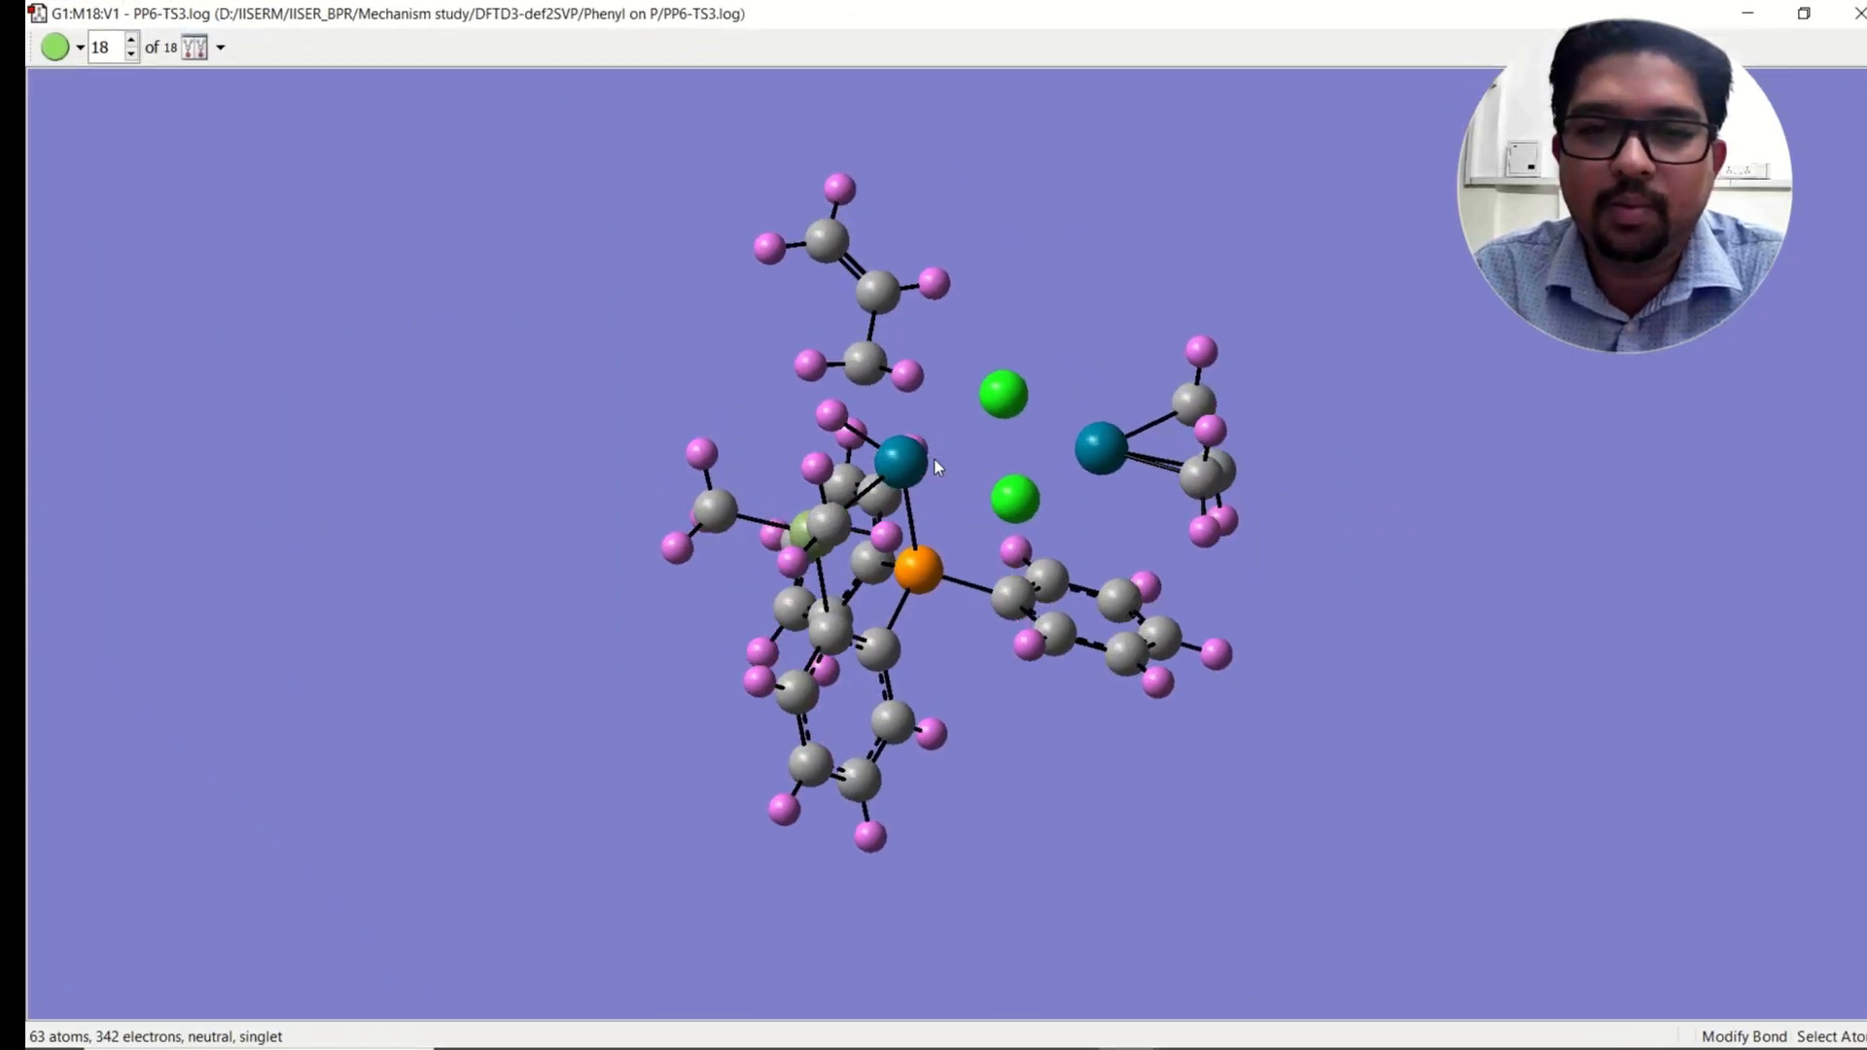
click(901, 459)
click(1005, 397)
click(799, 105)
click(844, 362)
click(1002, 396)
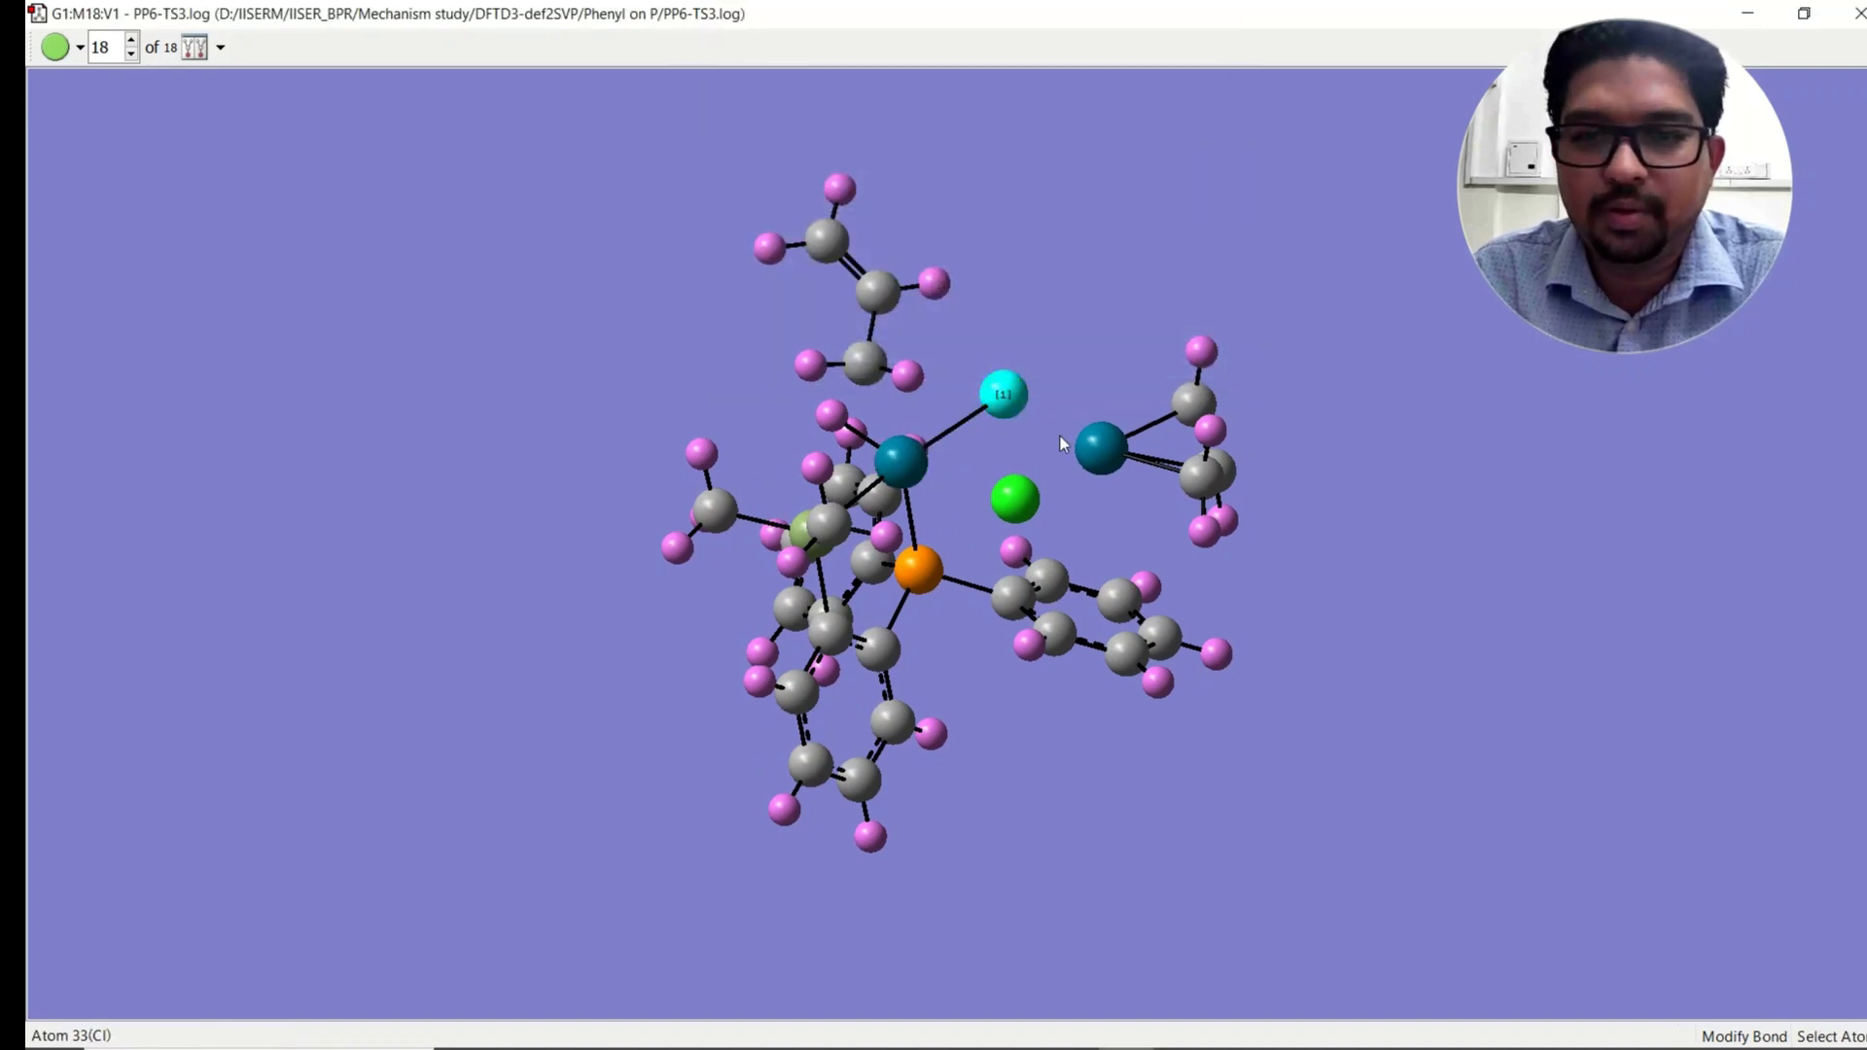
click(1099, 448)
click(822, 107)
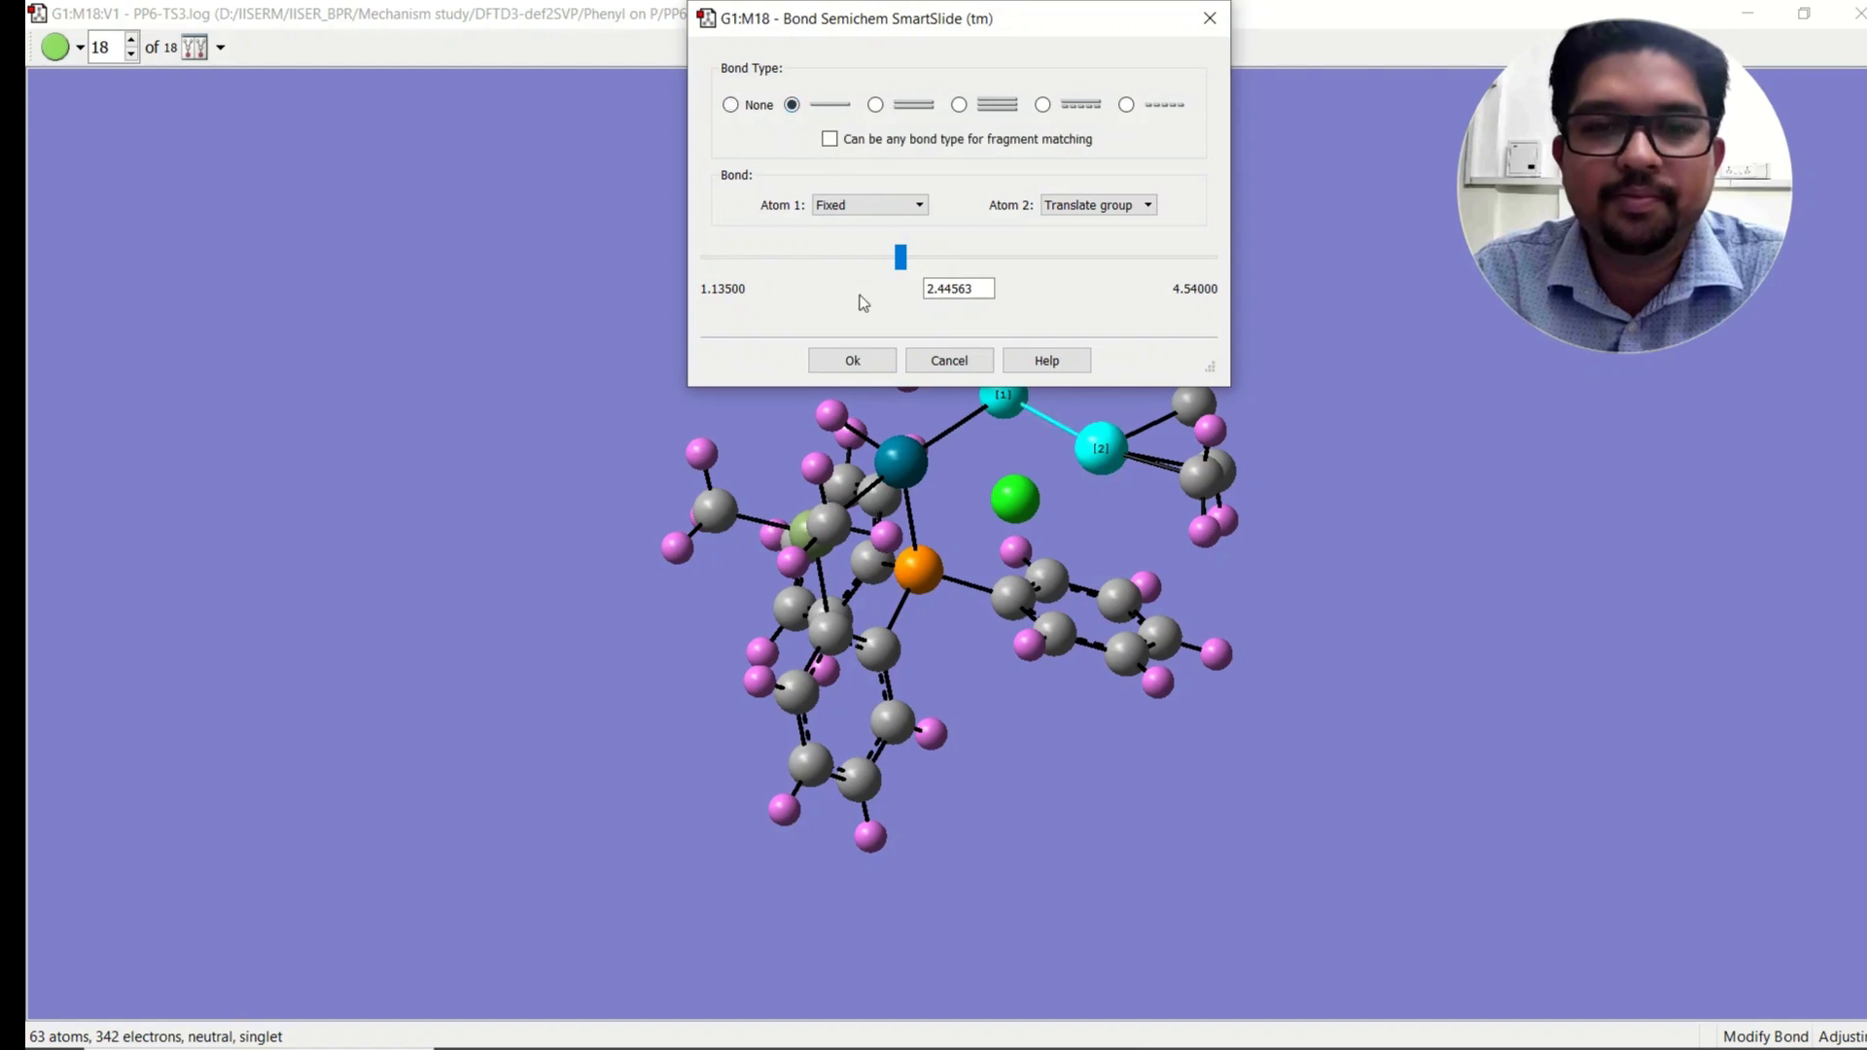
click(852, 360)
Step: Add single bonds from the lower chlorine to both palladium atoms, closing the Pd2Cl2 bridge
click(1111, 461)
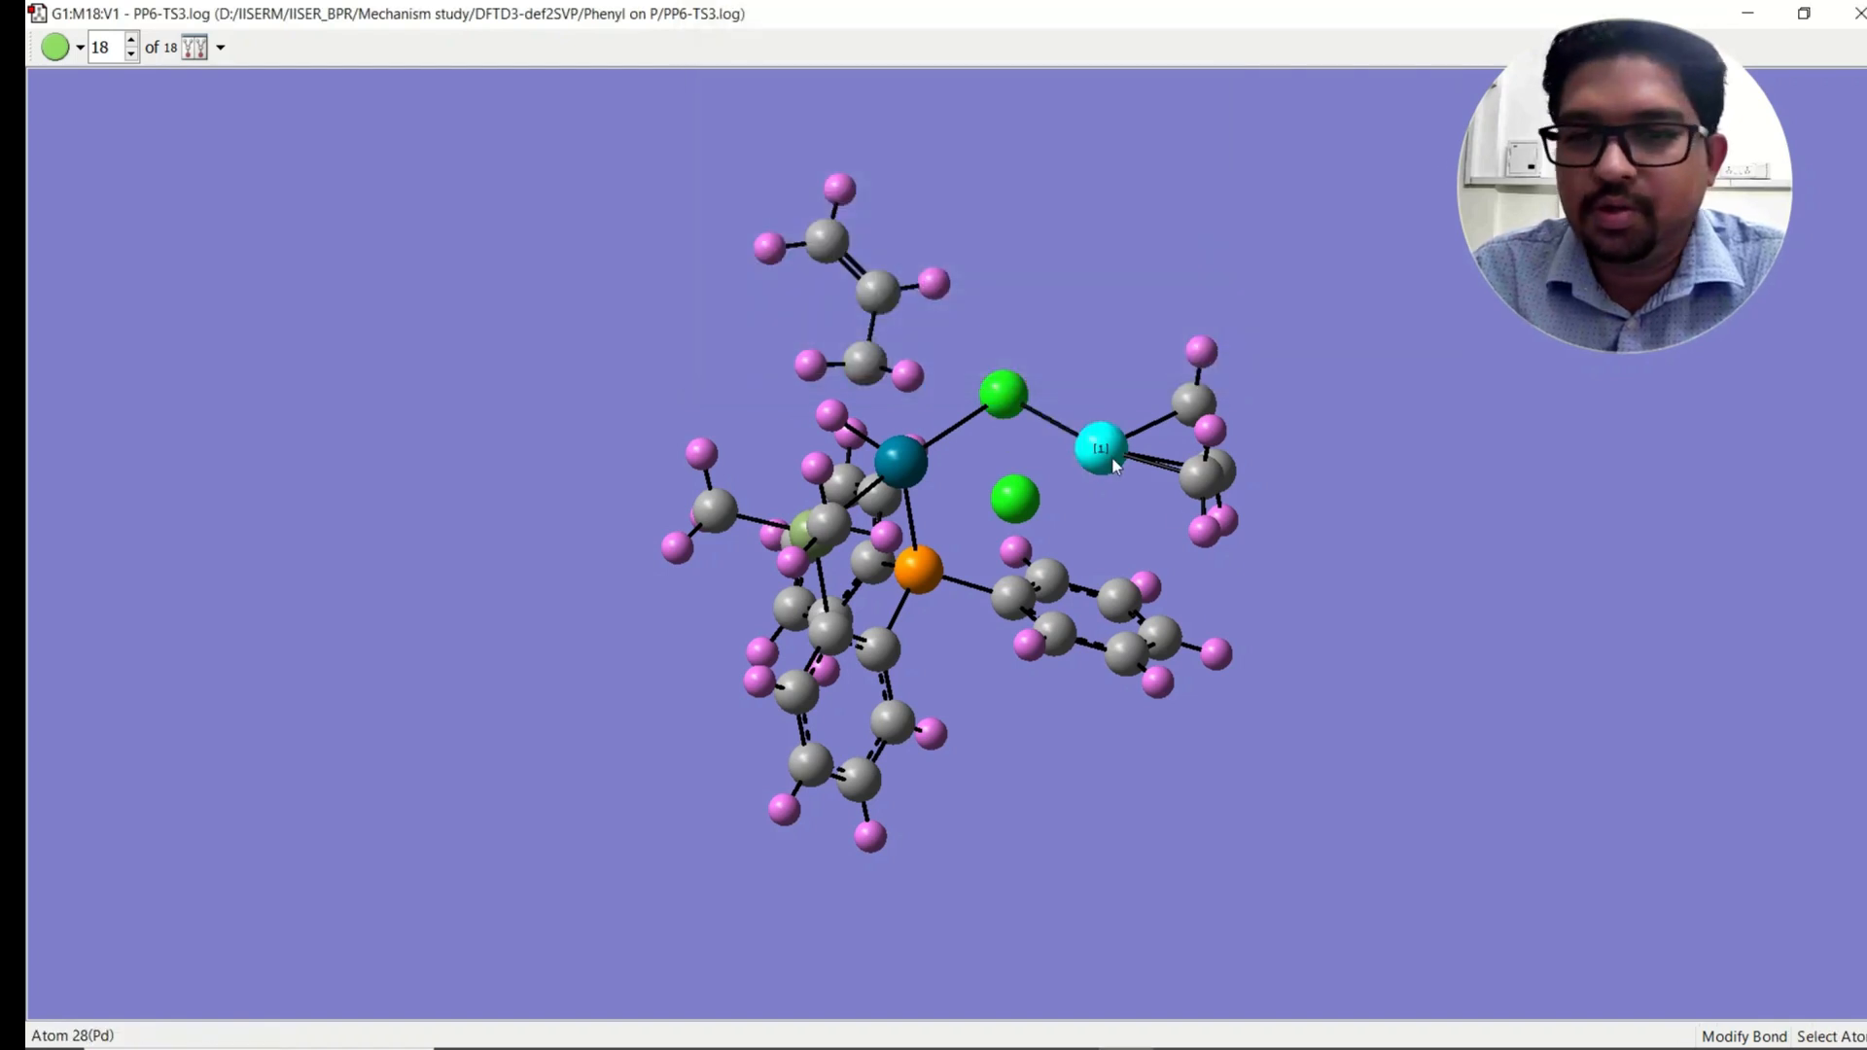
click(1014, 499)
click(821, 106)
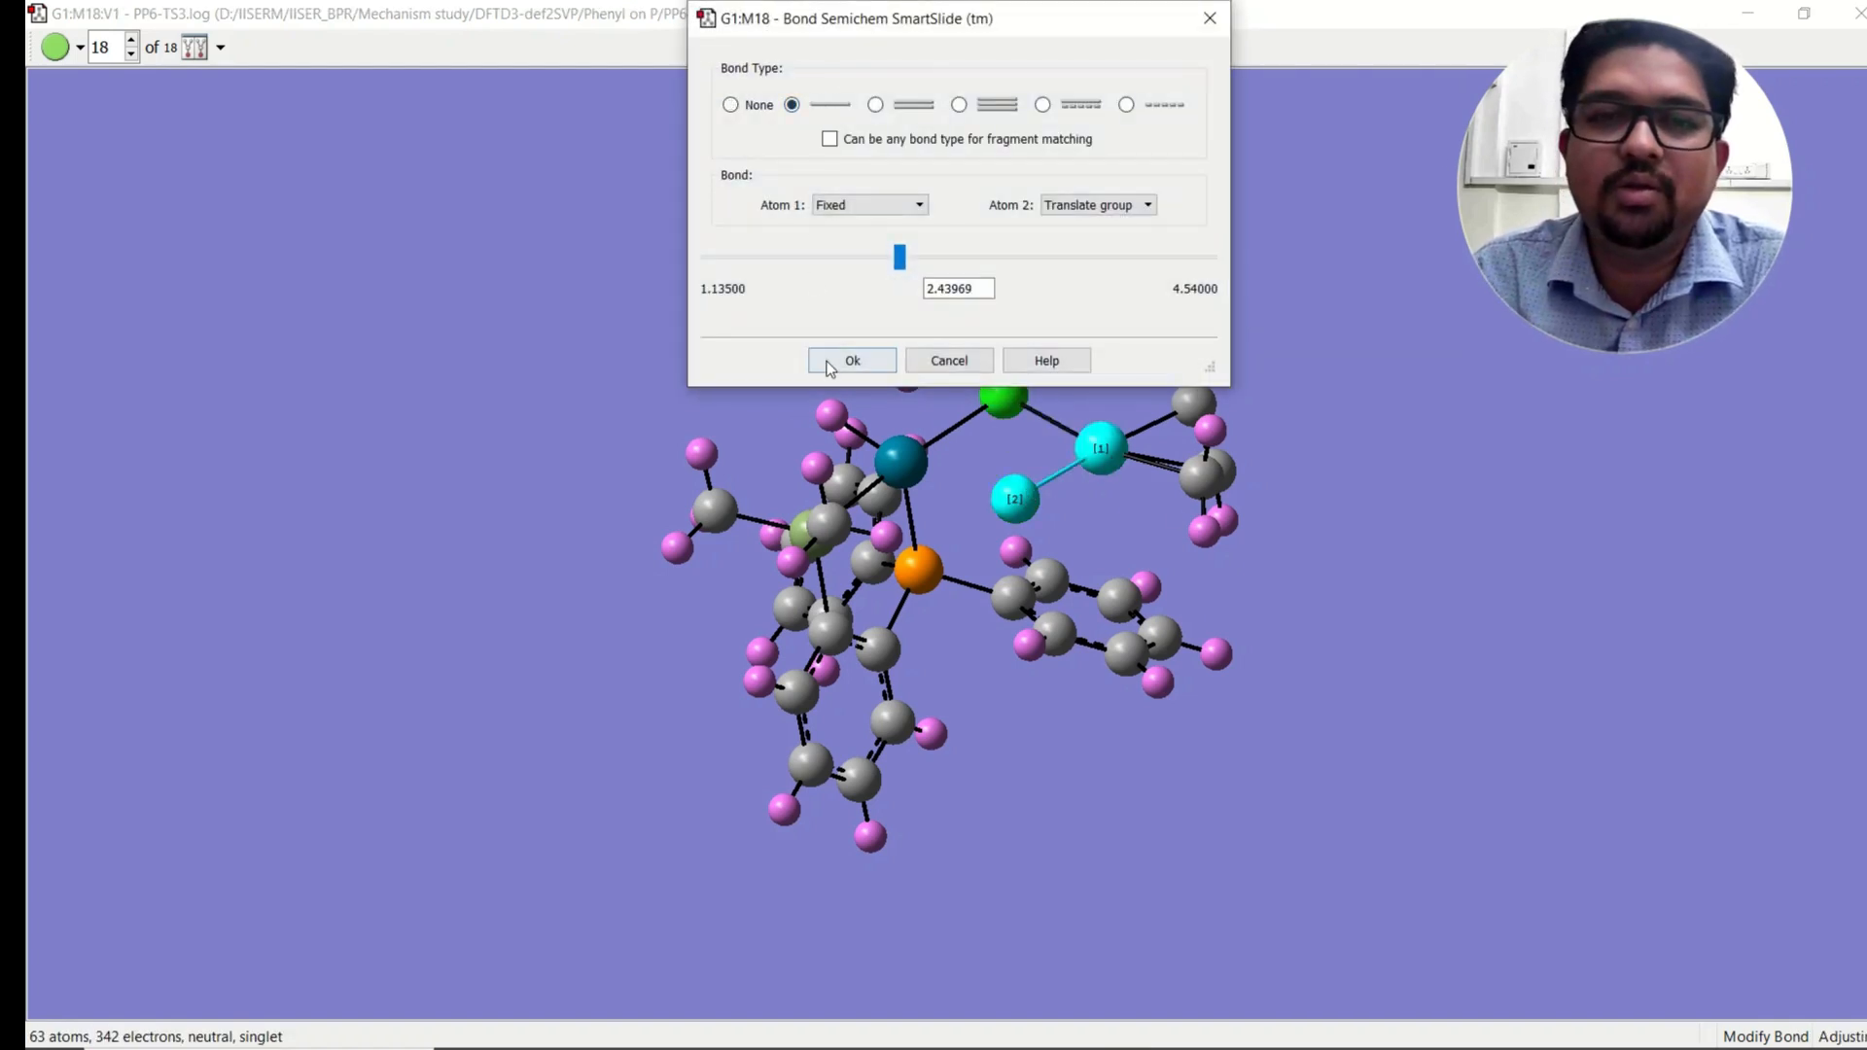
click(852, 360)
click(1014, 498)
click(905, 463)
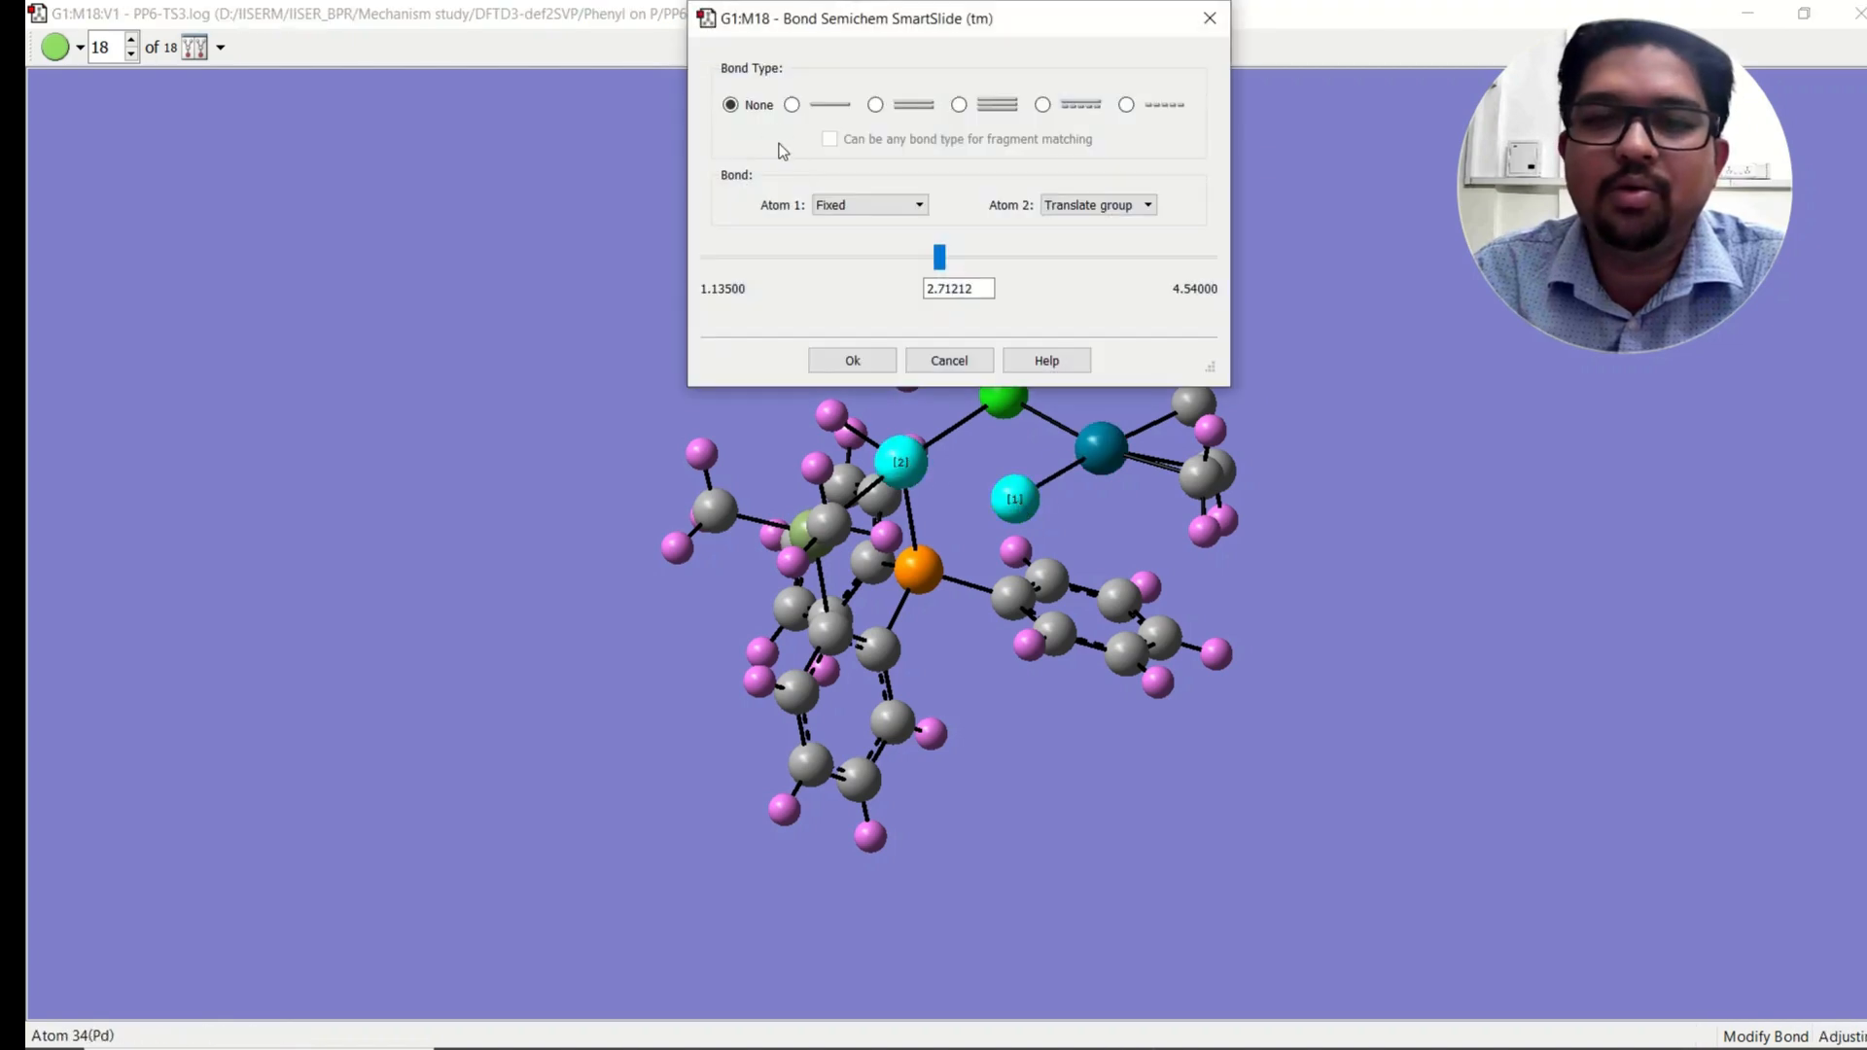
click(793, 106)
click(846, 363)
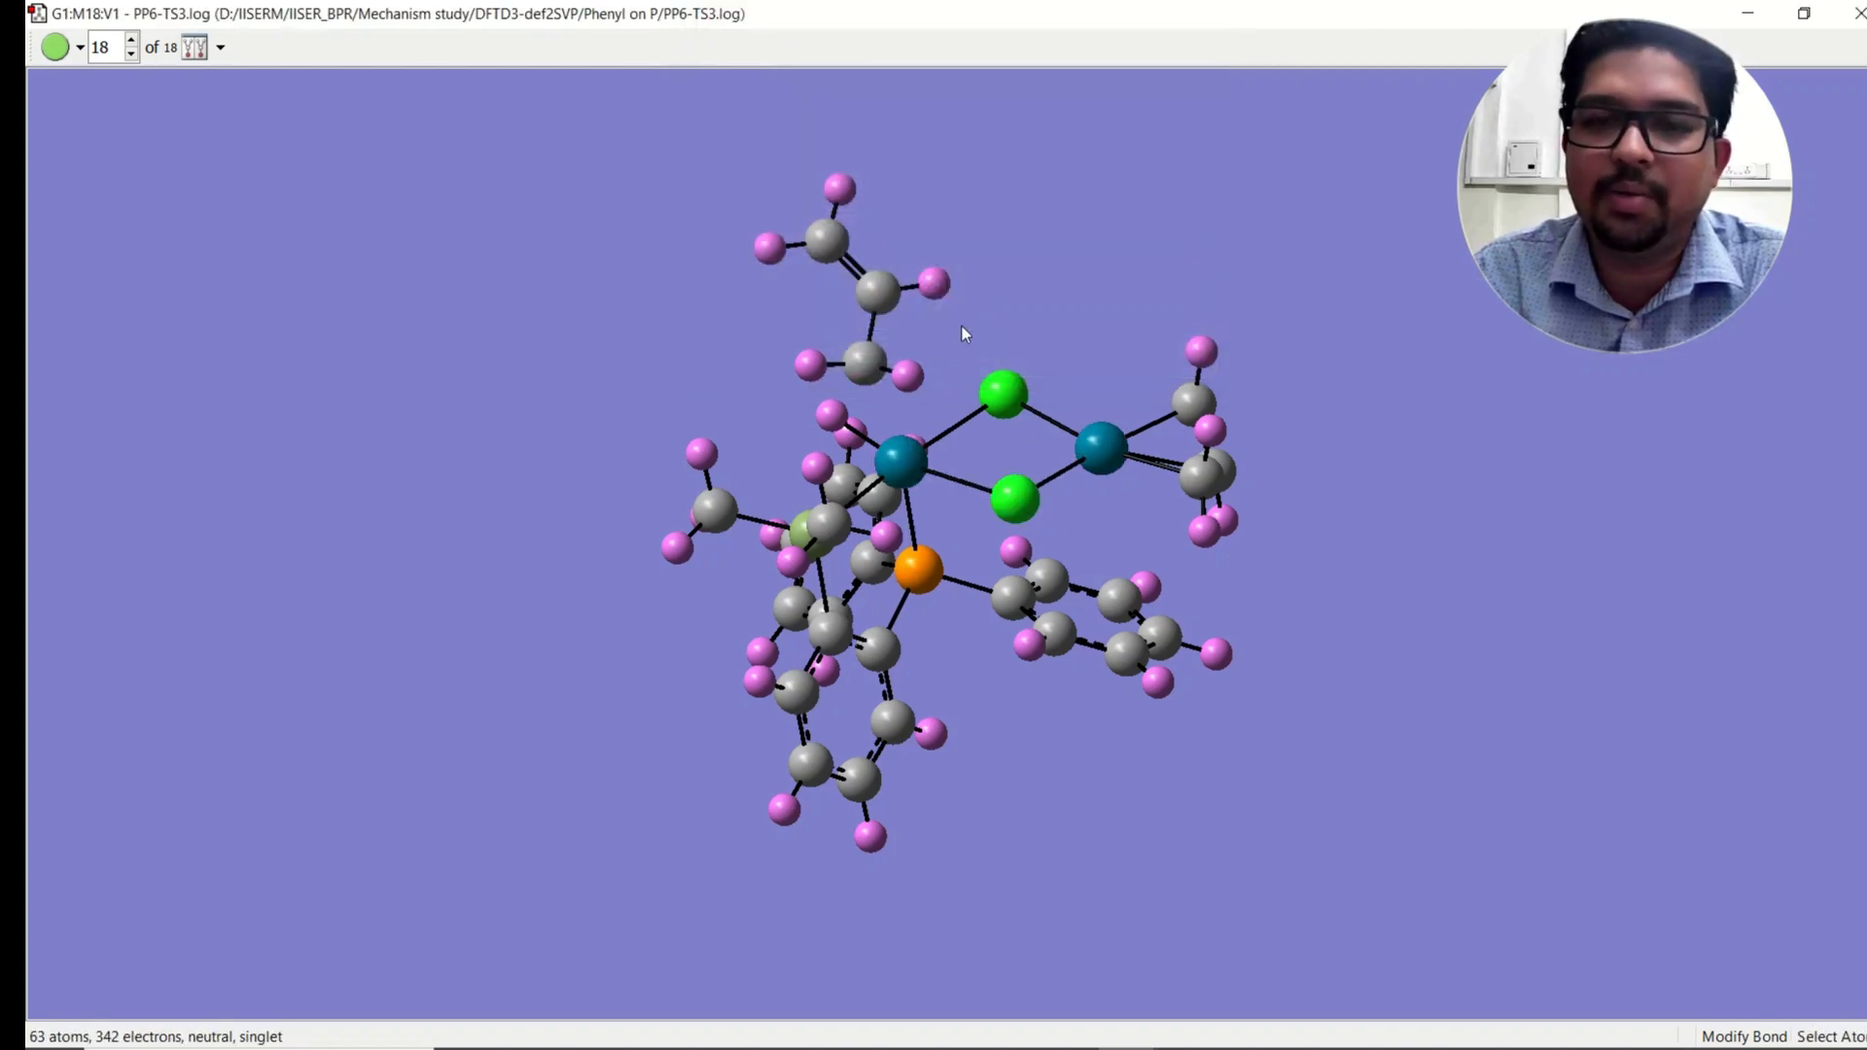
Step: Add a dashed partial bond between the alkene carbon and the first palladium atom
drag(1047, 368, 1019, 328)
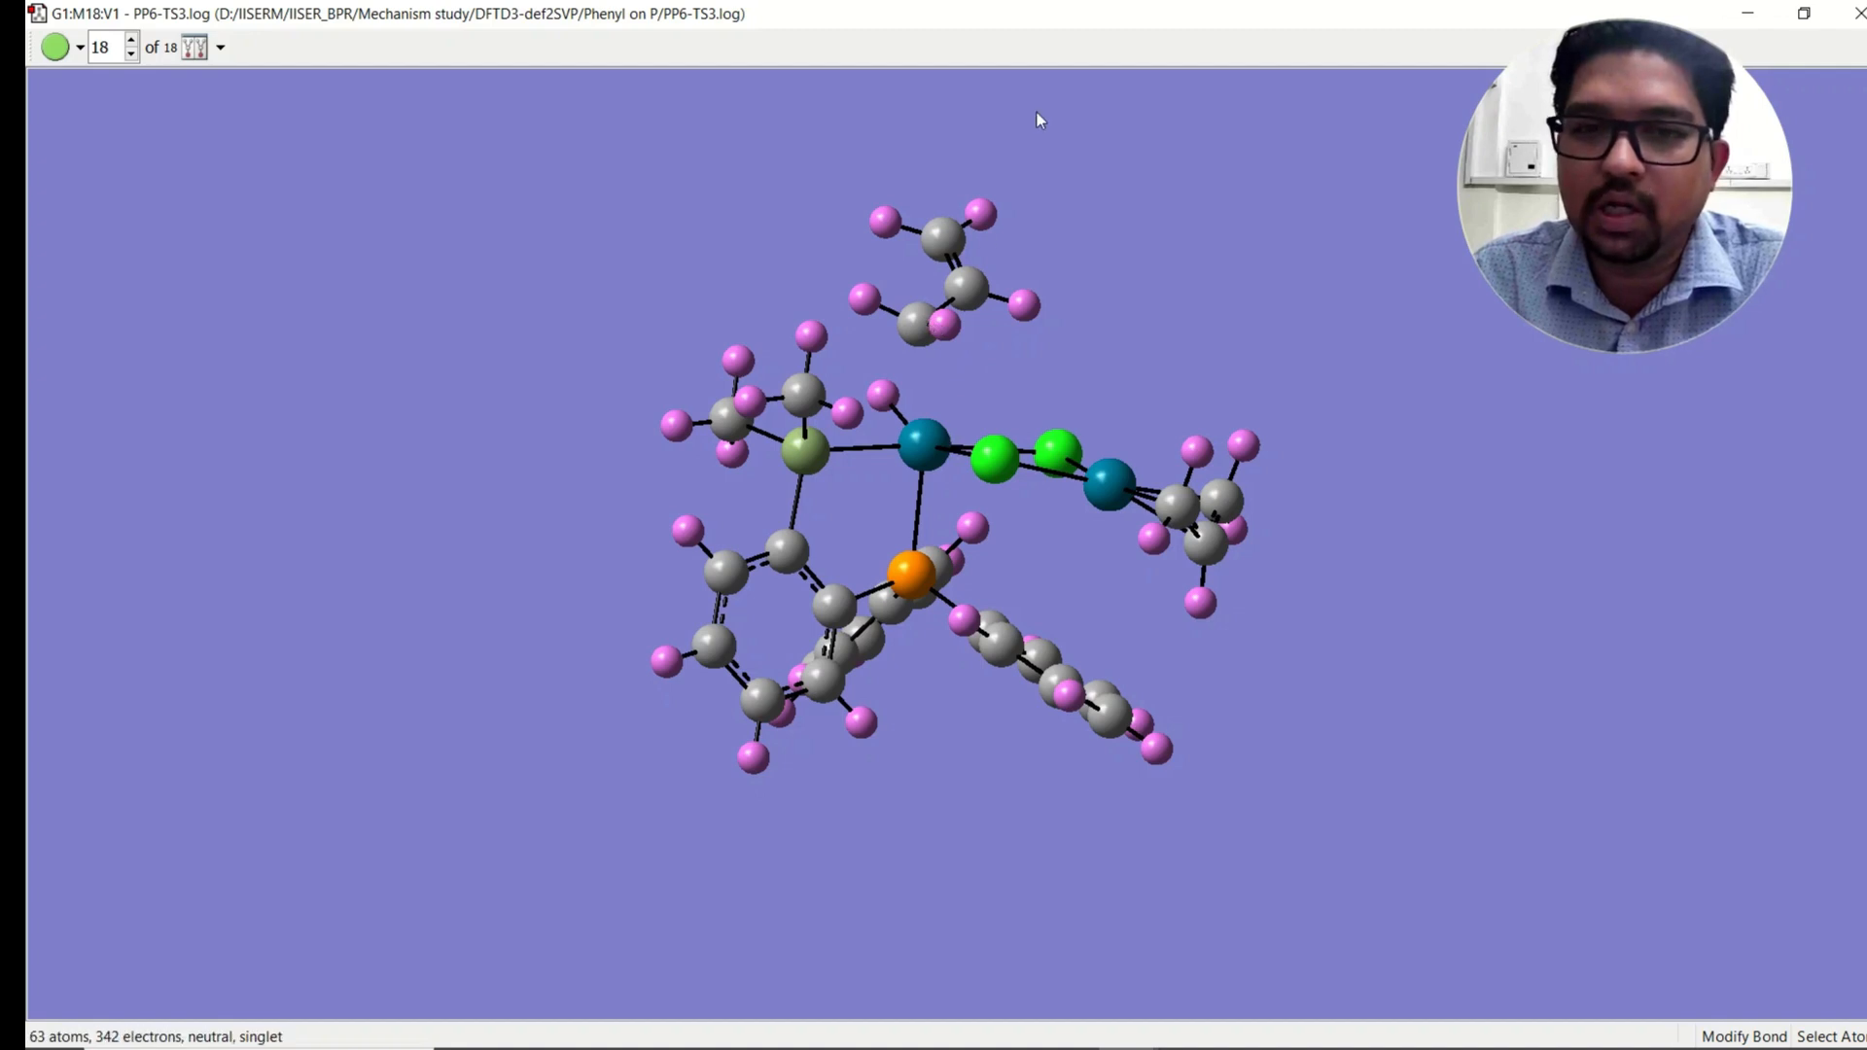
click(920, 330)
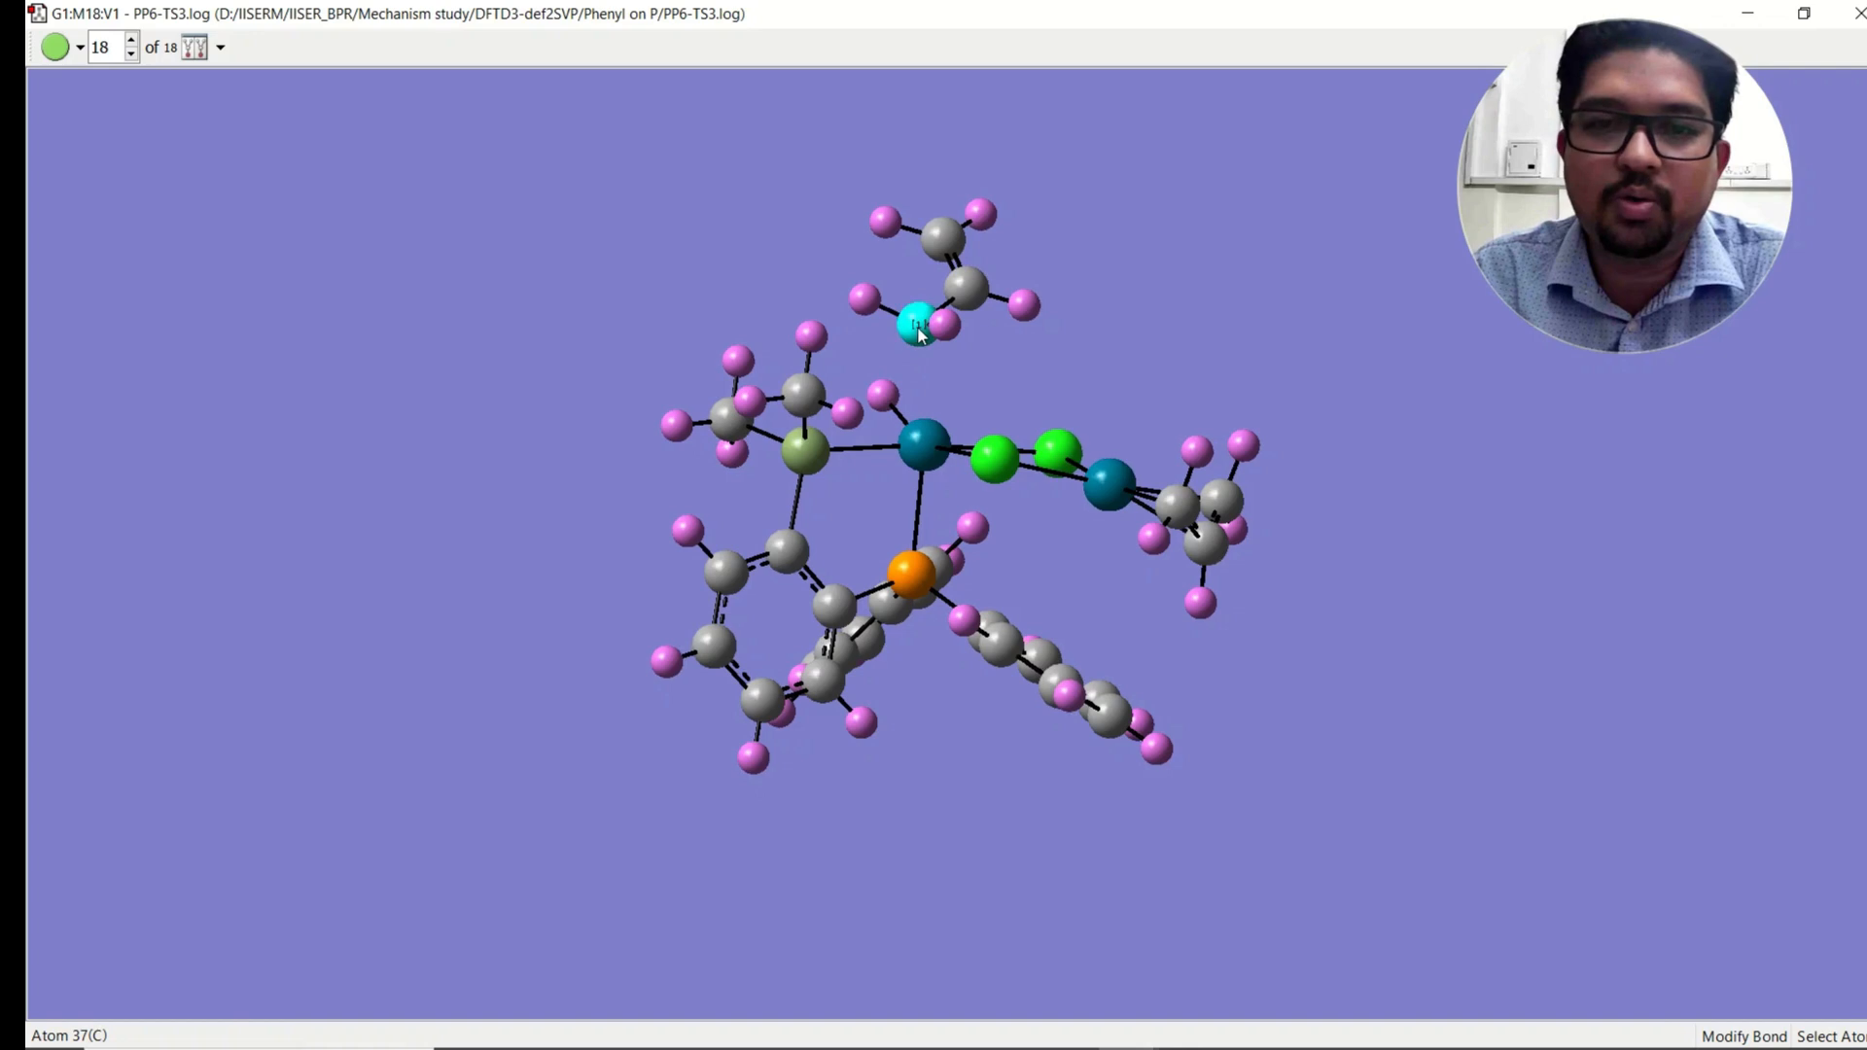
click(929, 448)
click(1125, 105)
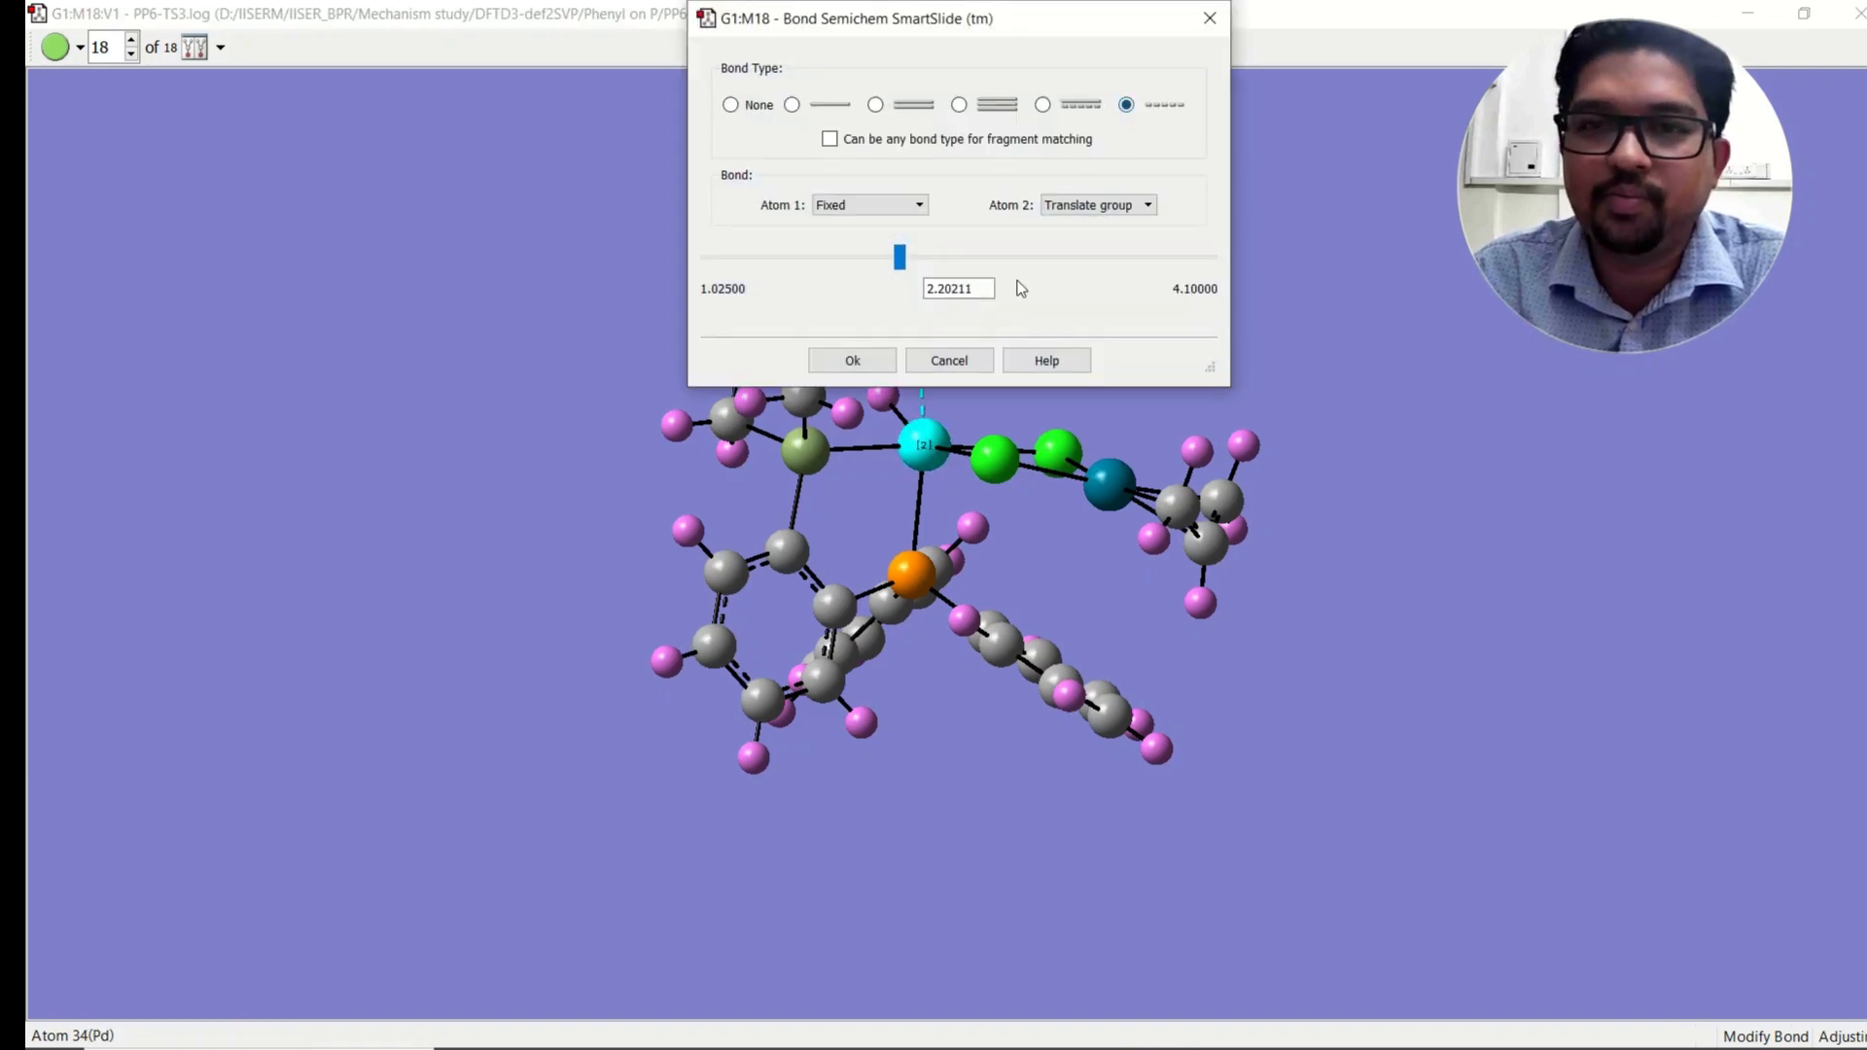
click(853, 360)
Step: Set a single bond between the nearby hydrogen and the first palladium atom
click(885, 394)
click(922, 445)
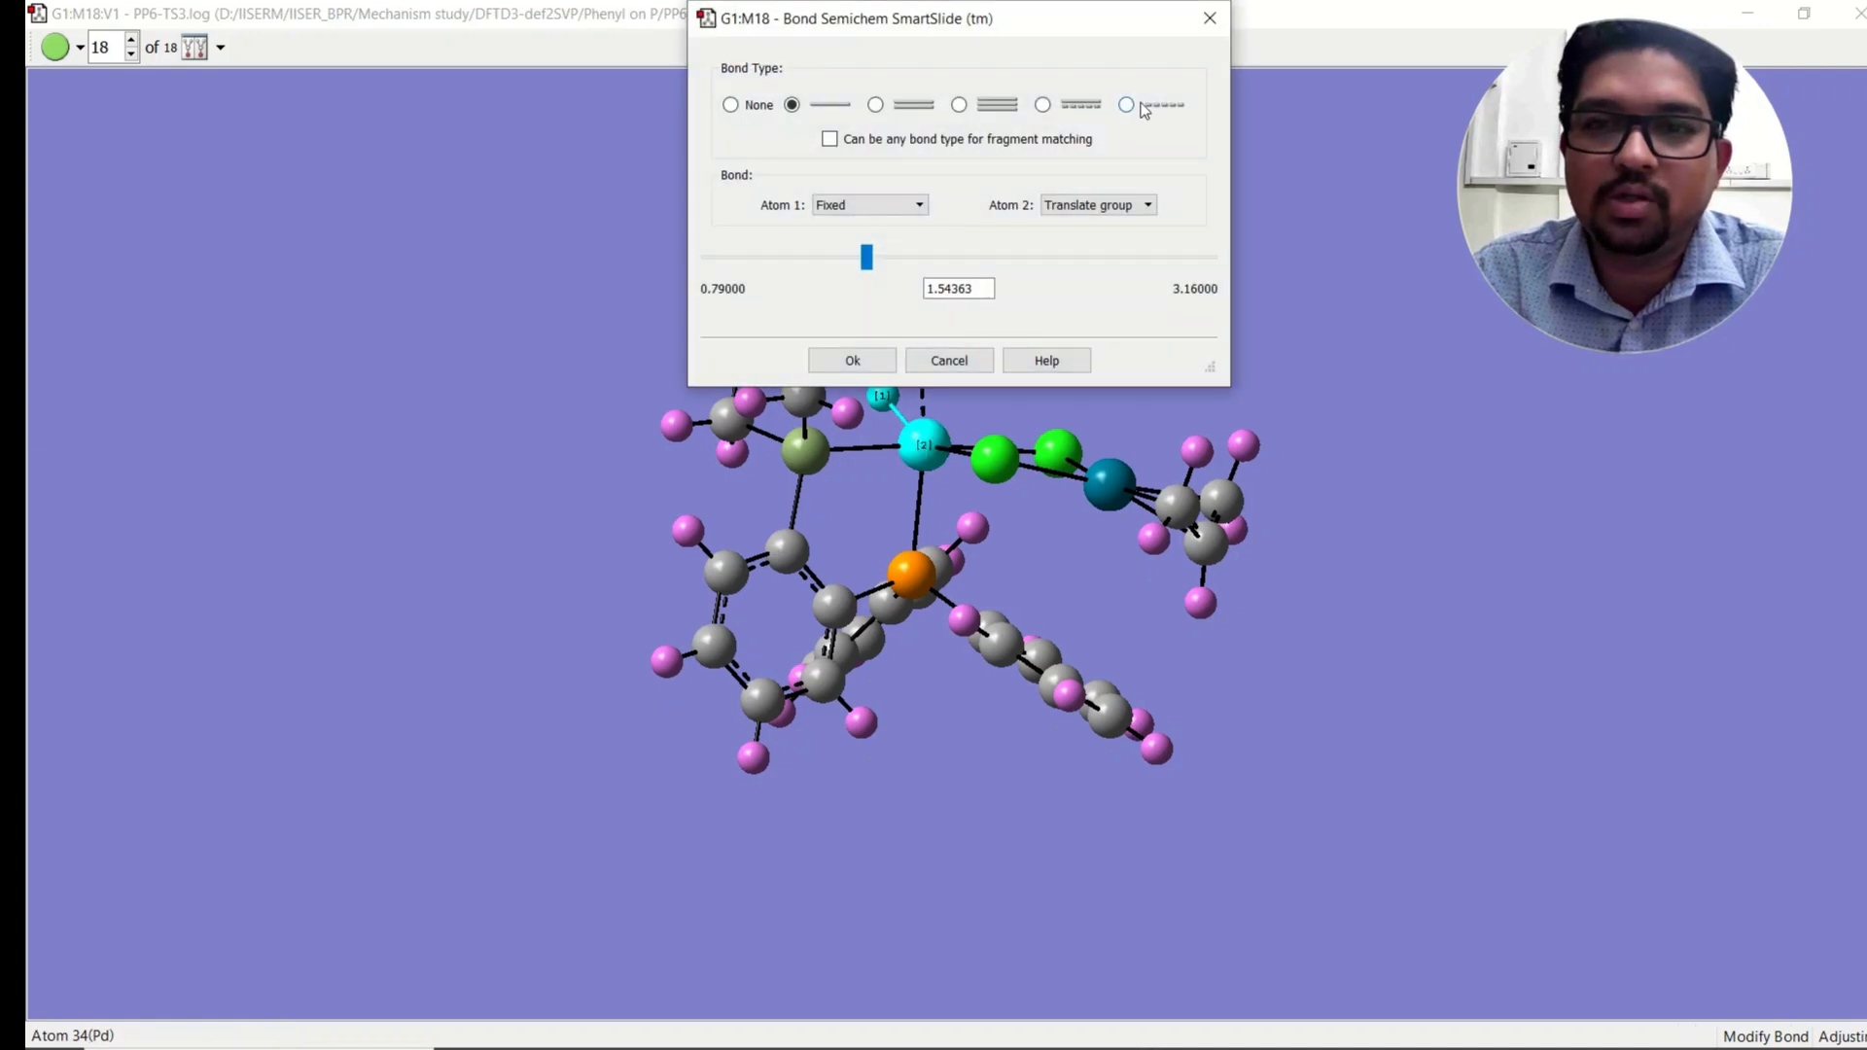
click(853, 360)
Step: Add a dashed partial bond between the alkene carbon and that hydrogen
click(917, 321)
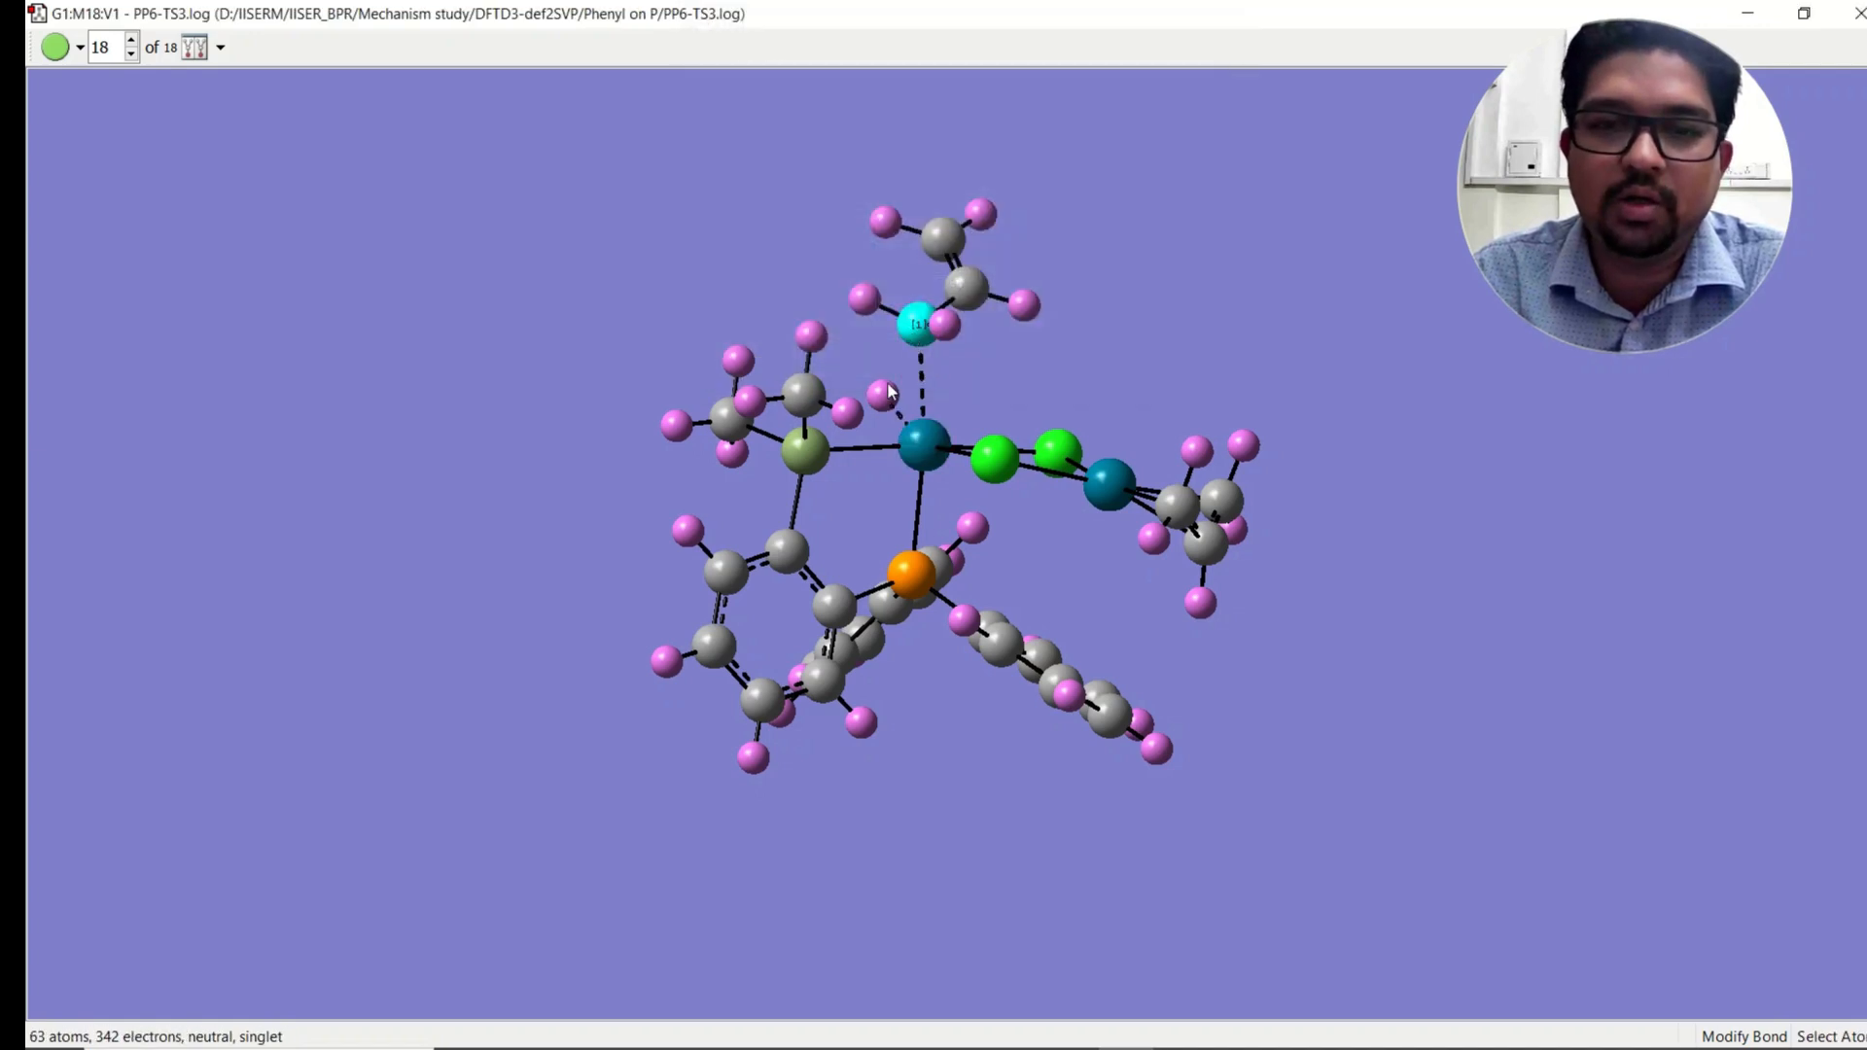
click(882, 396)
click(1127, 105)
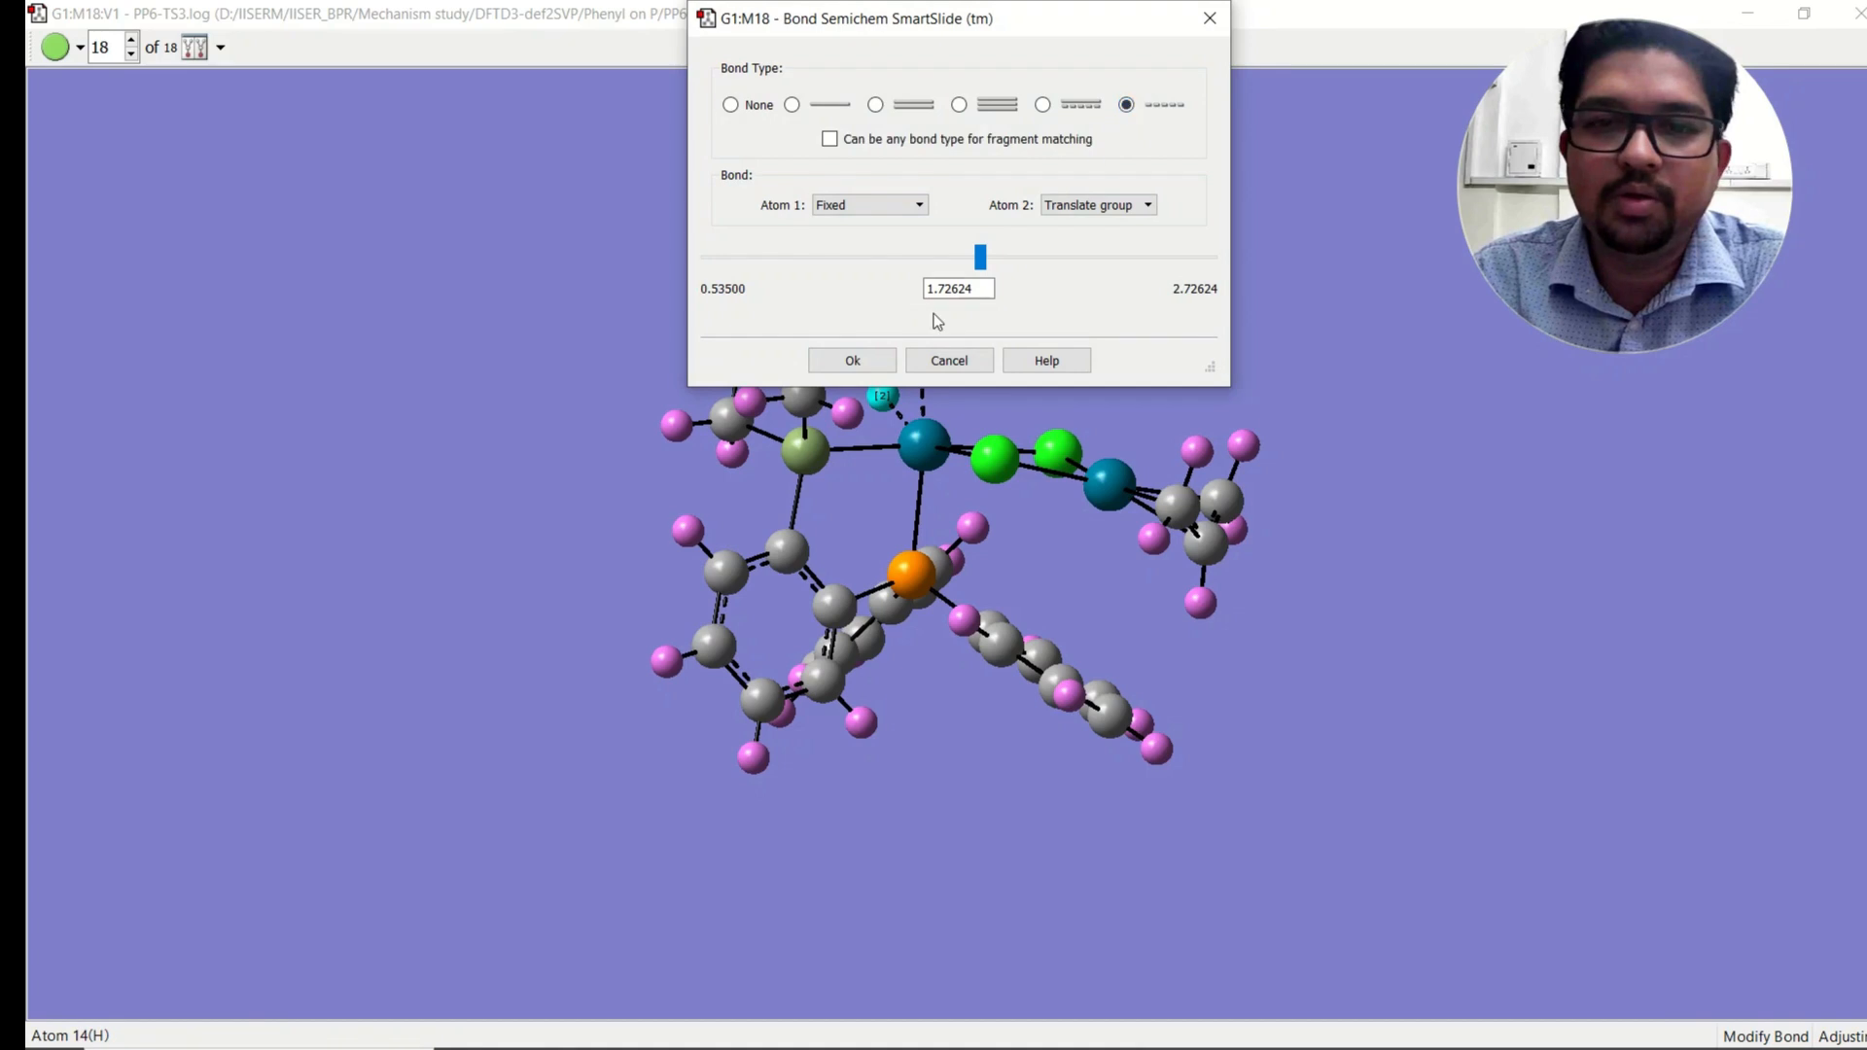
click(853, 360)
drag(1012, 332, 982, 374)
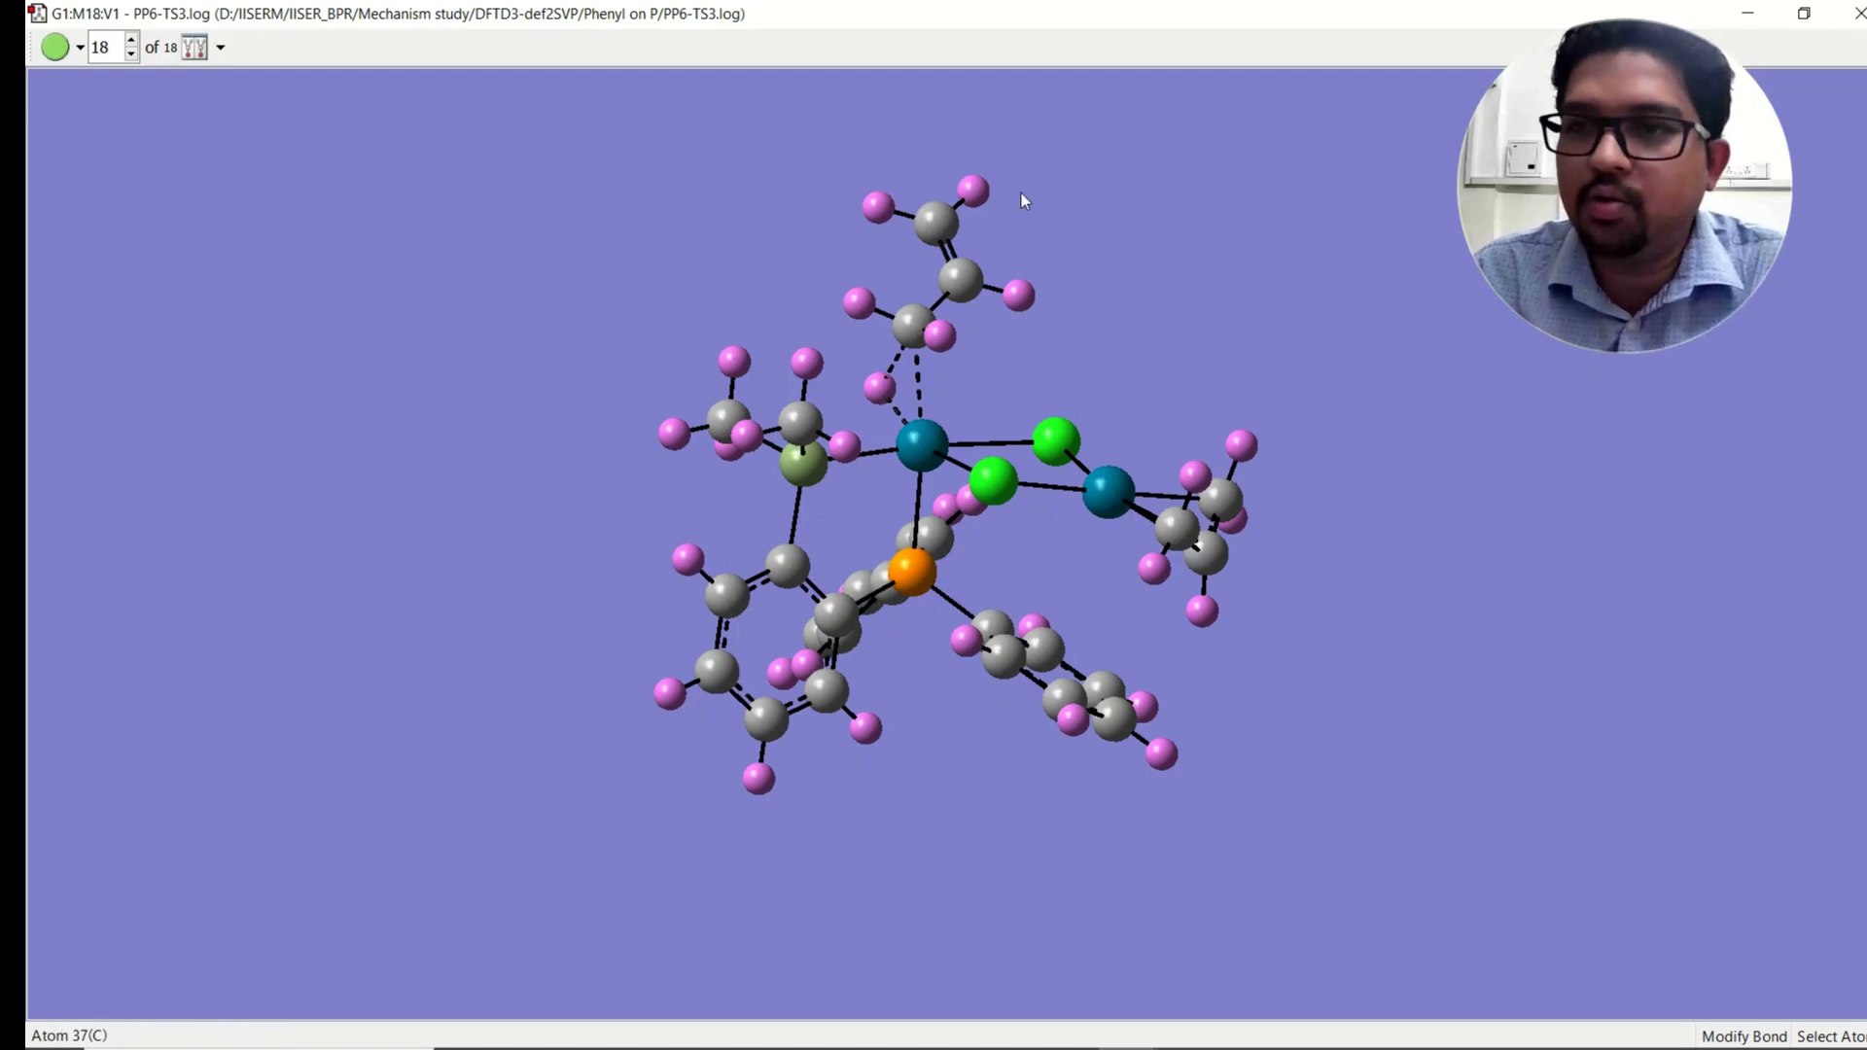
mouse_move(1008, 375)
mouse_down()
mouse_move(1025, 363)
mouse_move(1007, 363)
mouse_up()
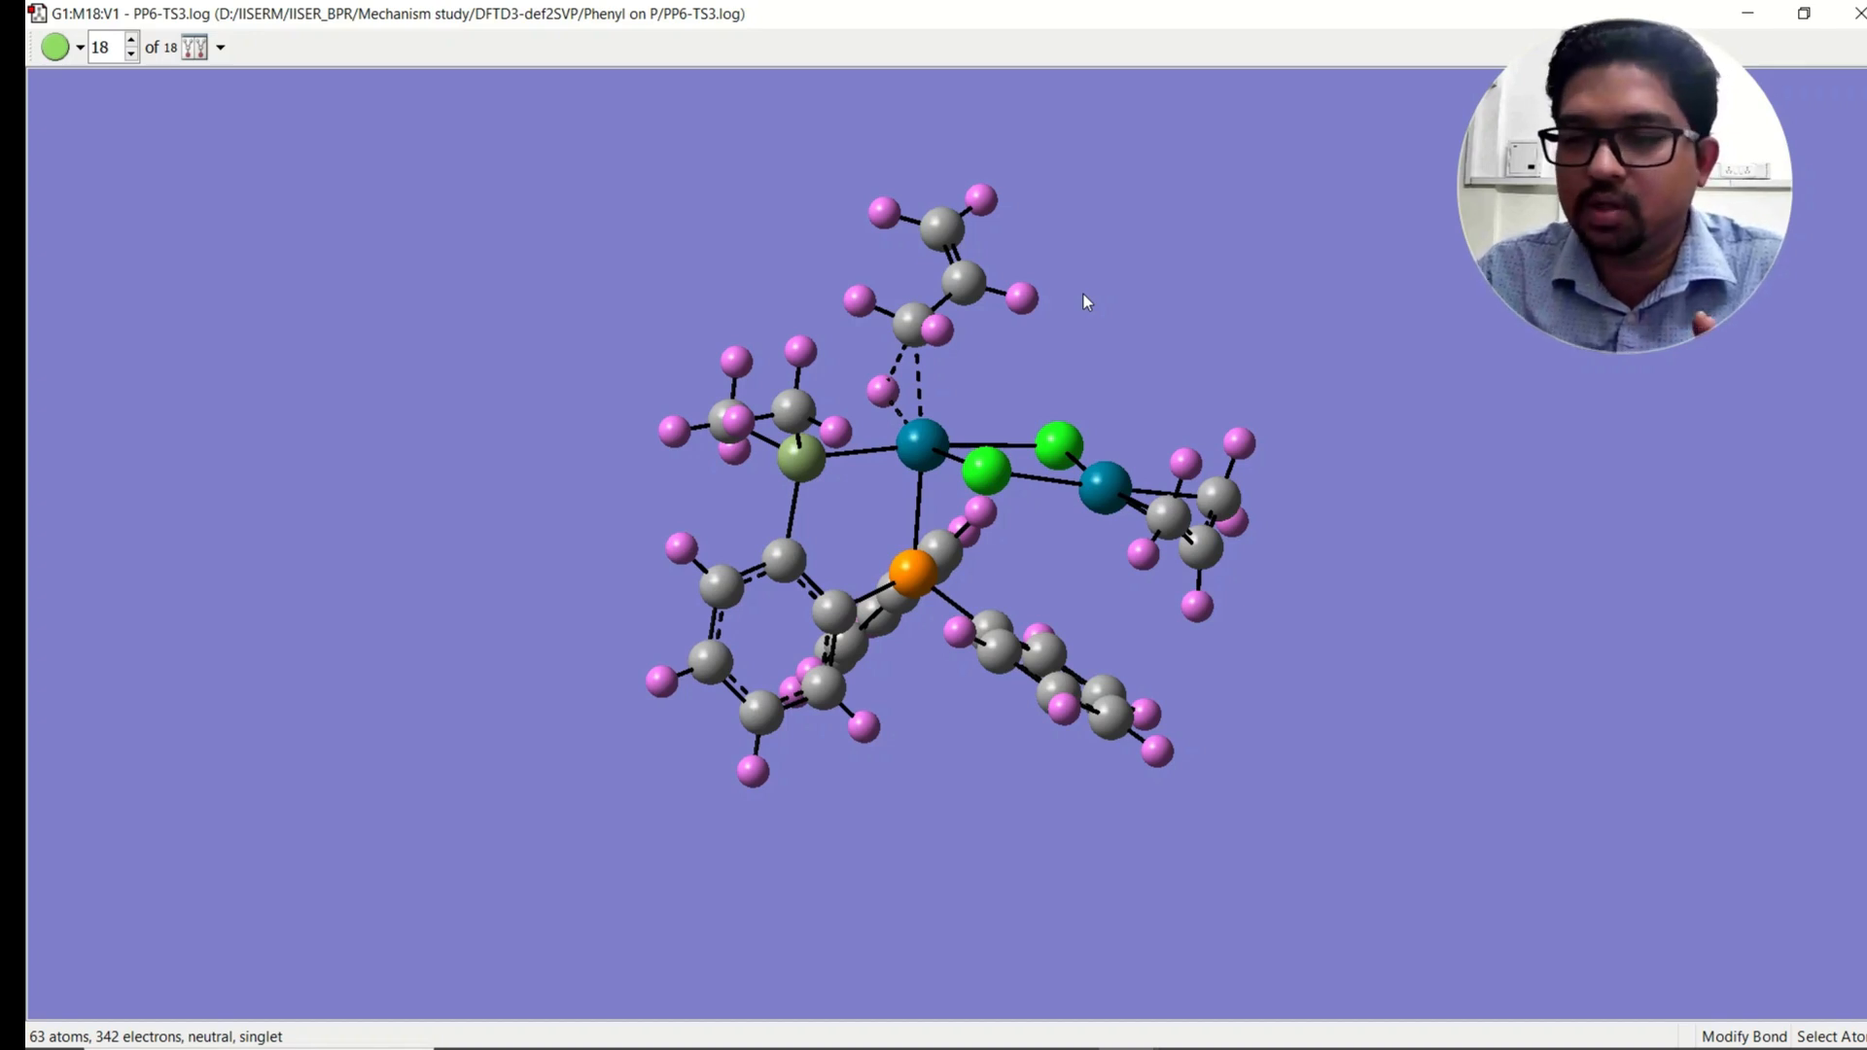
mouse_move(1013, 401)
mouse_down()
mouse_move(1001, 419)
mouse_move(1001, 393)
mouse_move(985, 401)
mouse_move(1032, 407)
mouse_move(1005, 407)
mouse_up()
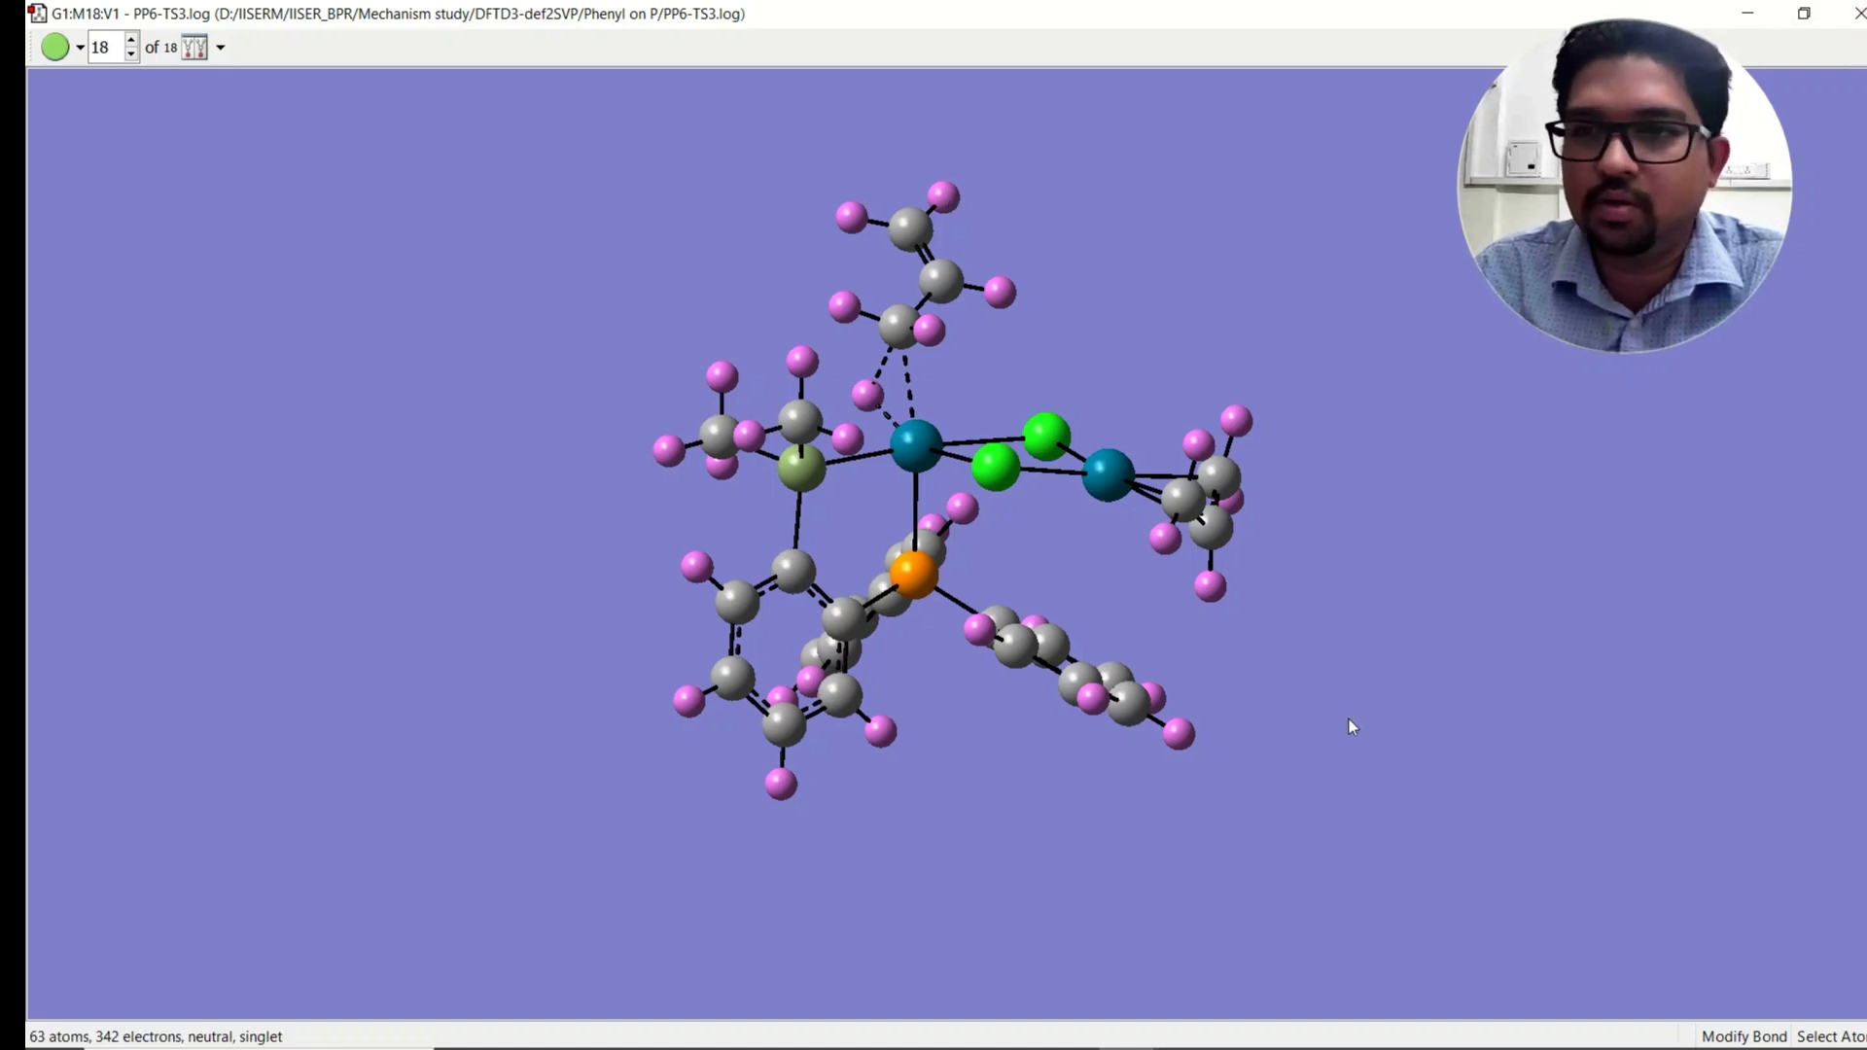
click(1125, 1026)
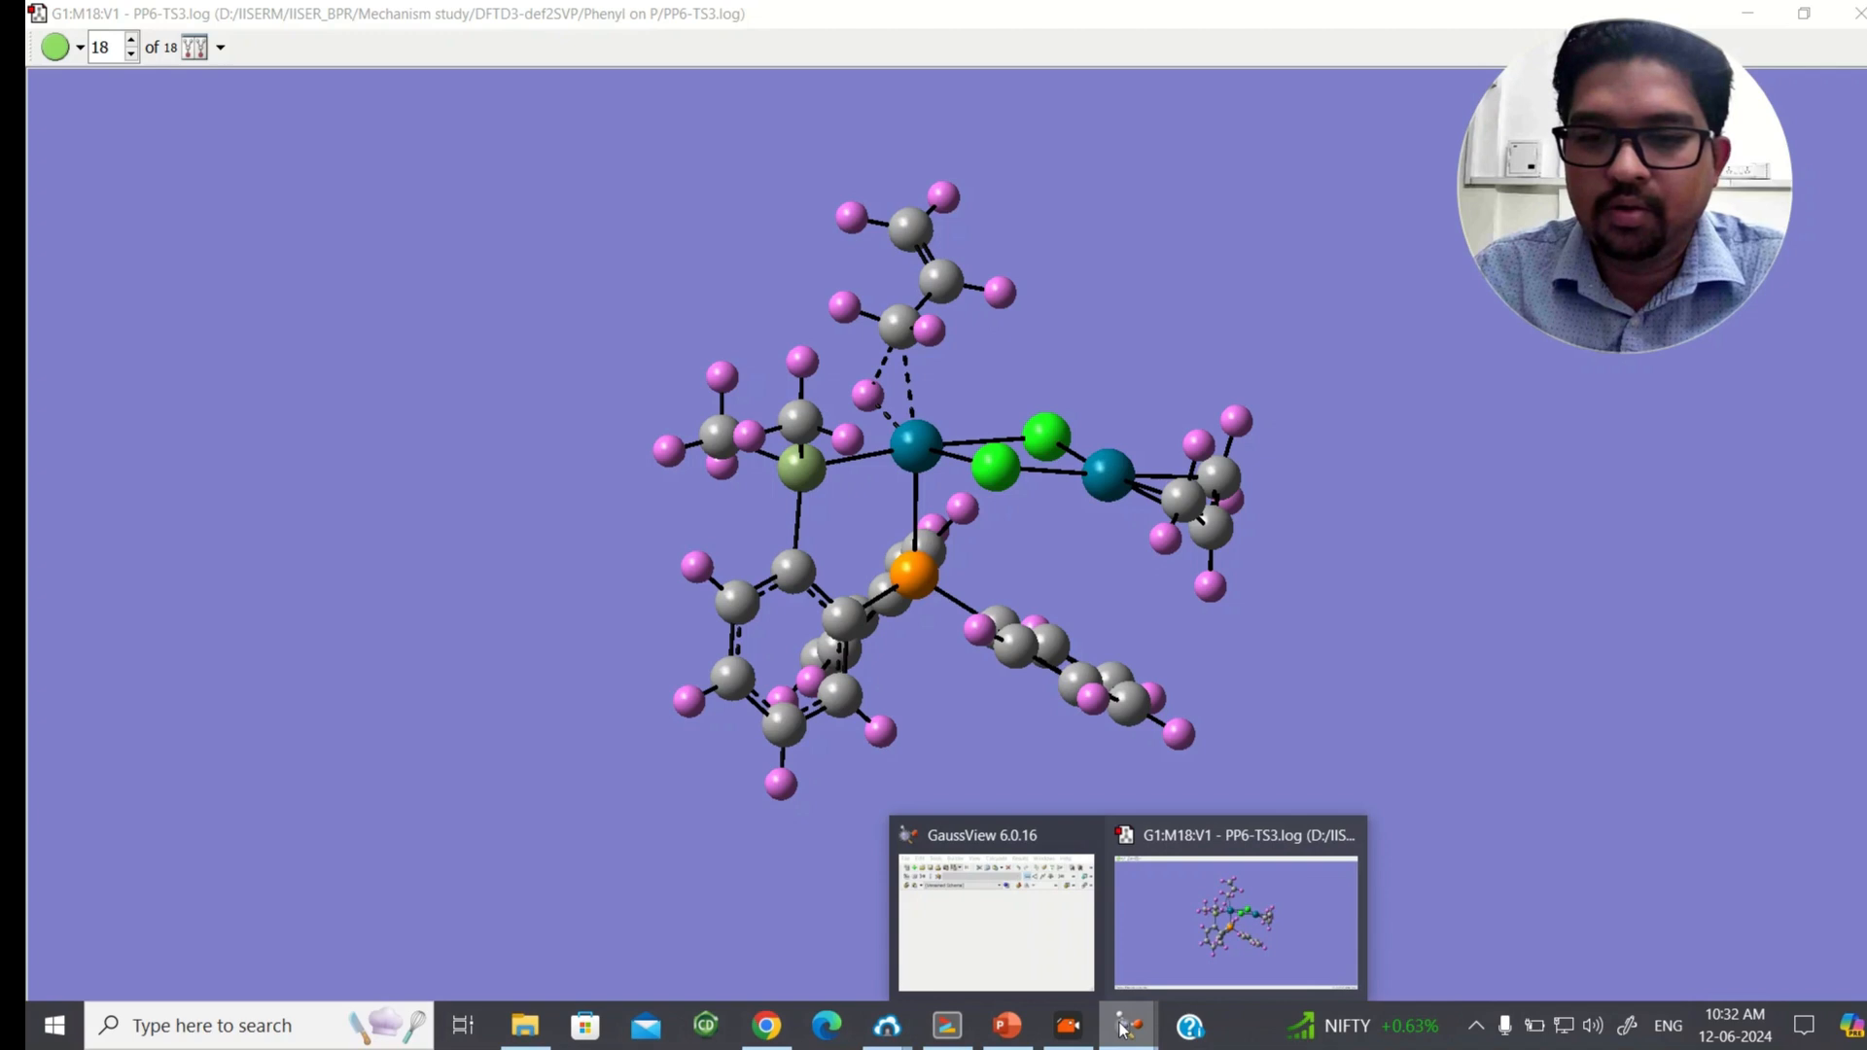
scroll(1113, 270, up, 1)
click(1108, 10)
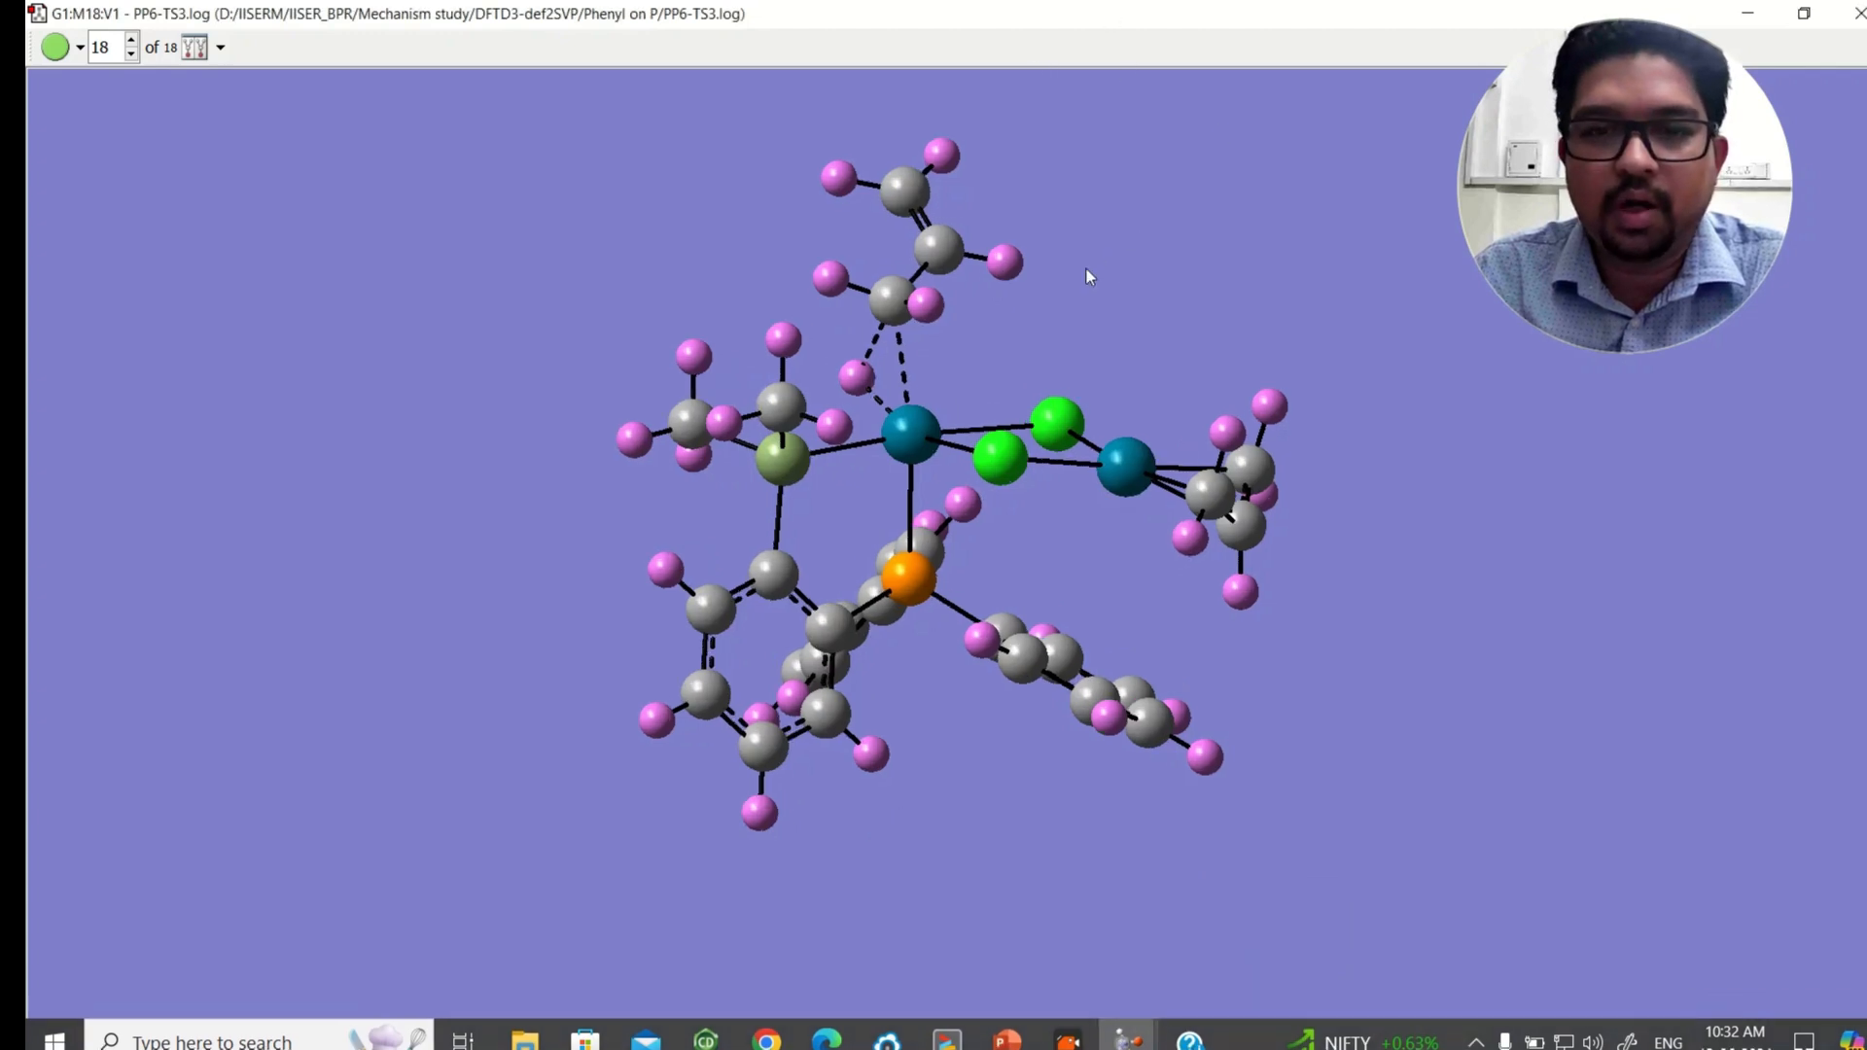
scroll(1095, 285, up, 2)
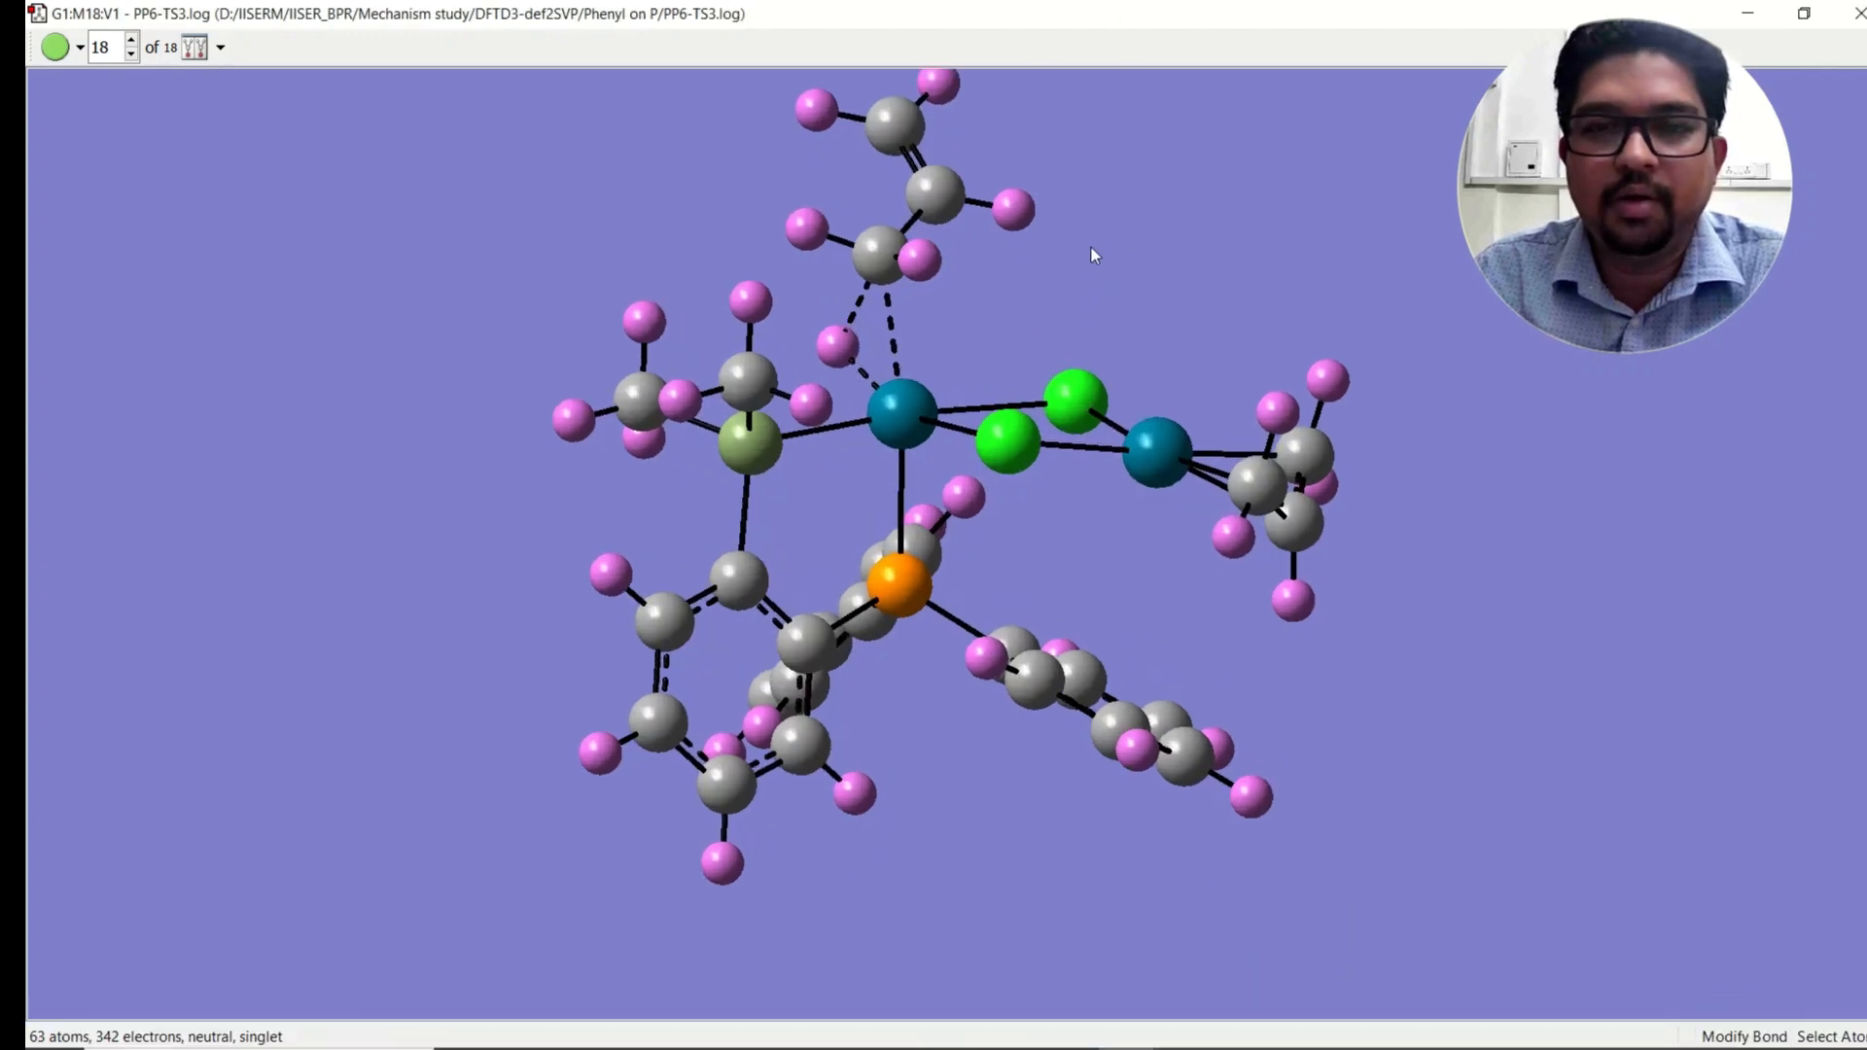
middle_drag(1091, 249, 1048, 266)
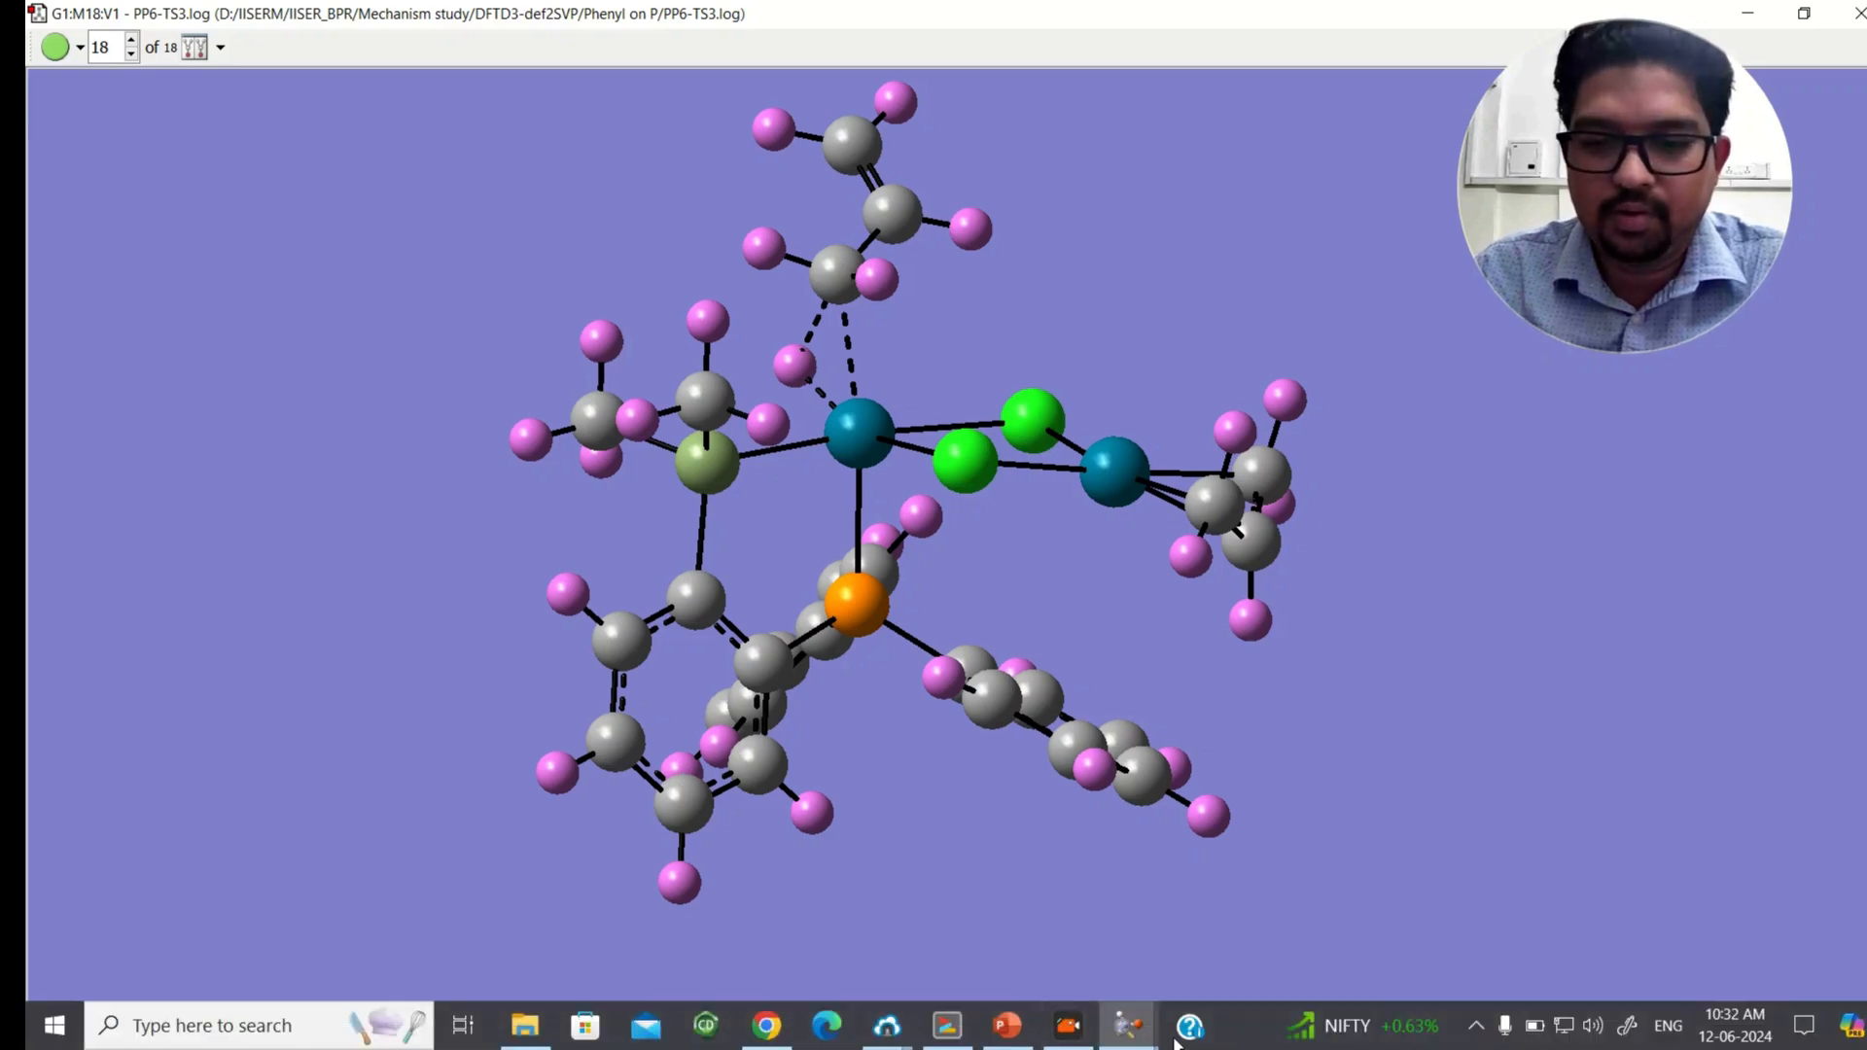
Step: Open the molecular orbitals window for the structure, then minimize it to return to the molecule view
mouse_move(1128, 1025)
click(1050, 946)
click(1395, 102)
click(1377, 124)
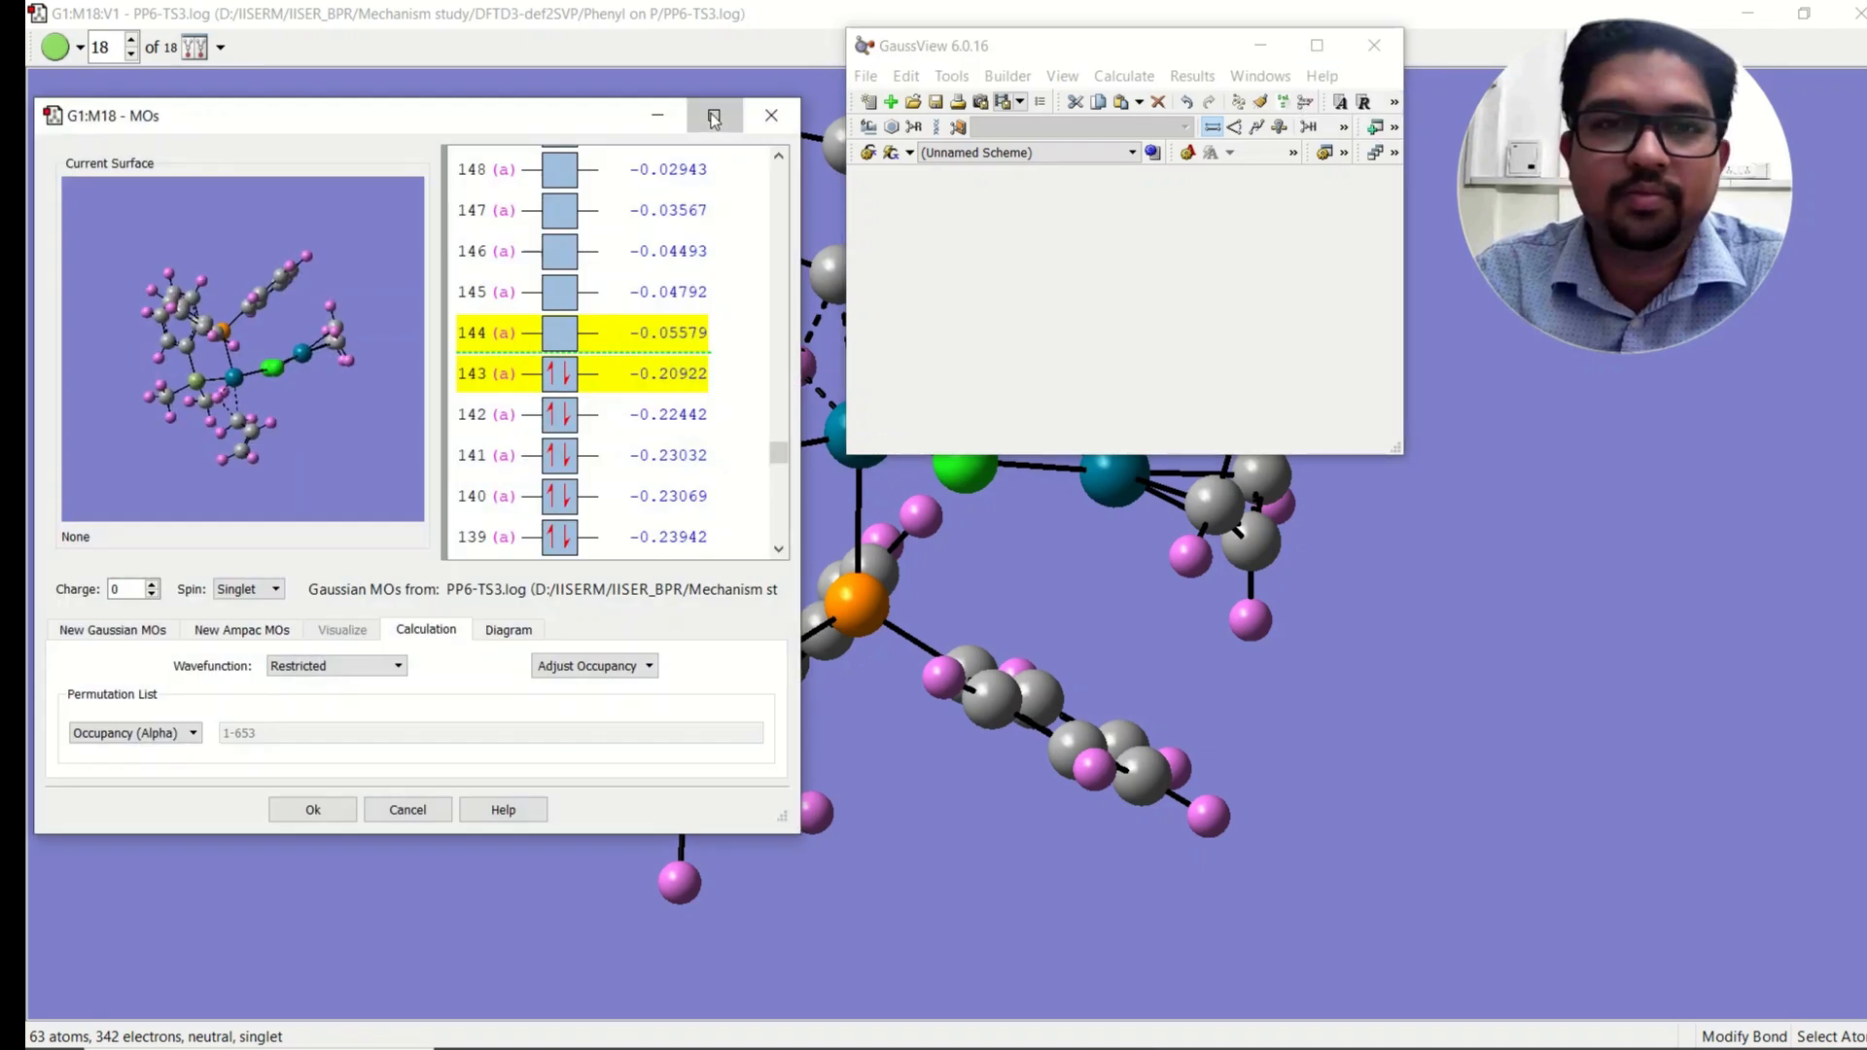
click(714, 117)
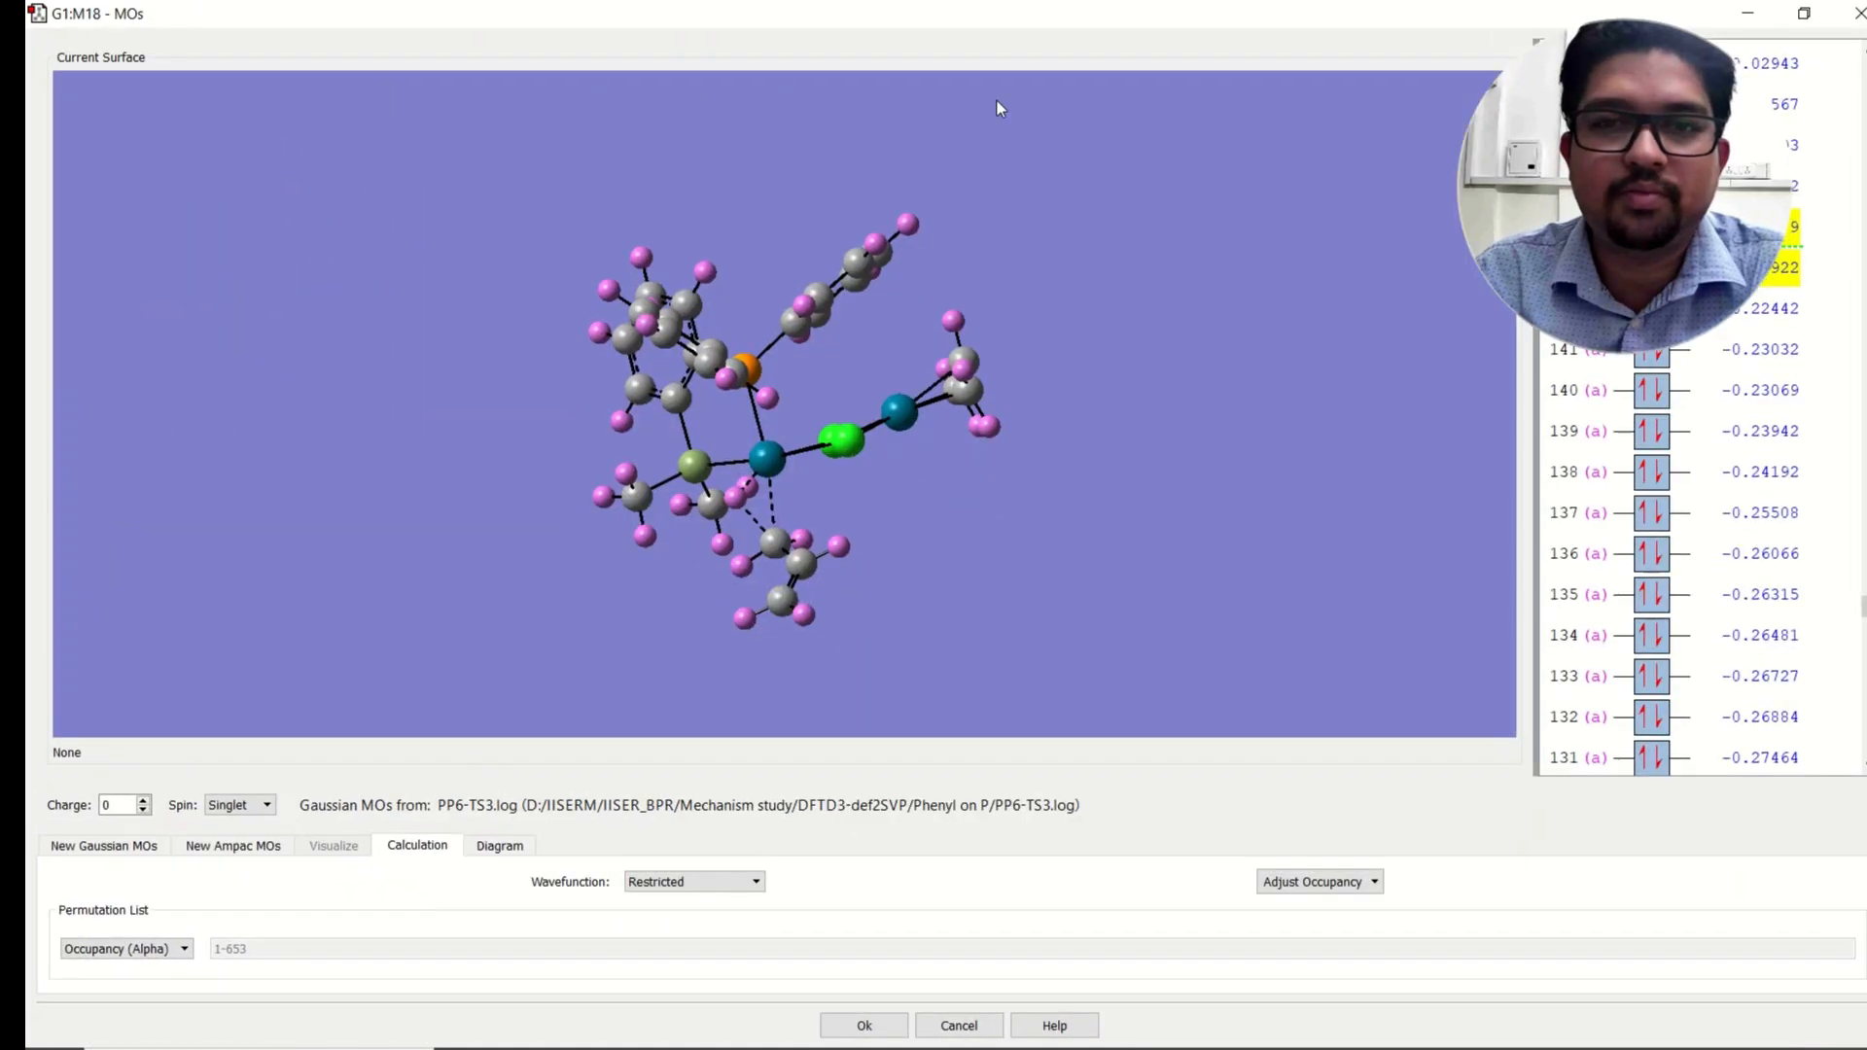
click(1748, 16)
click(1276, 41)
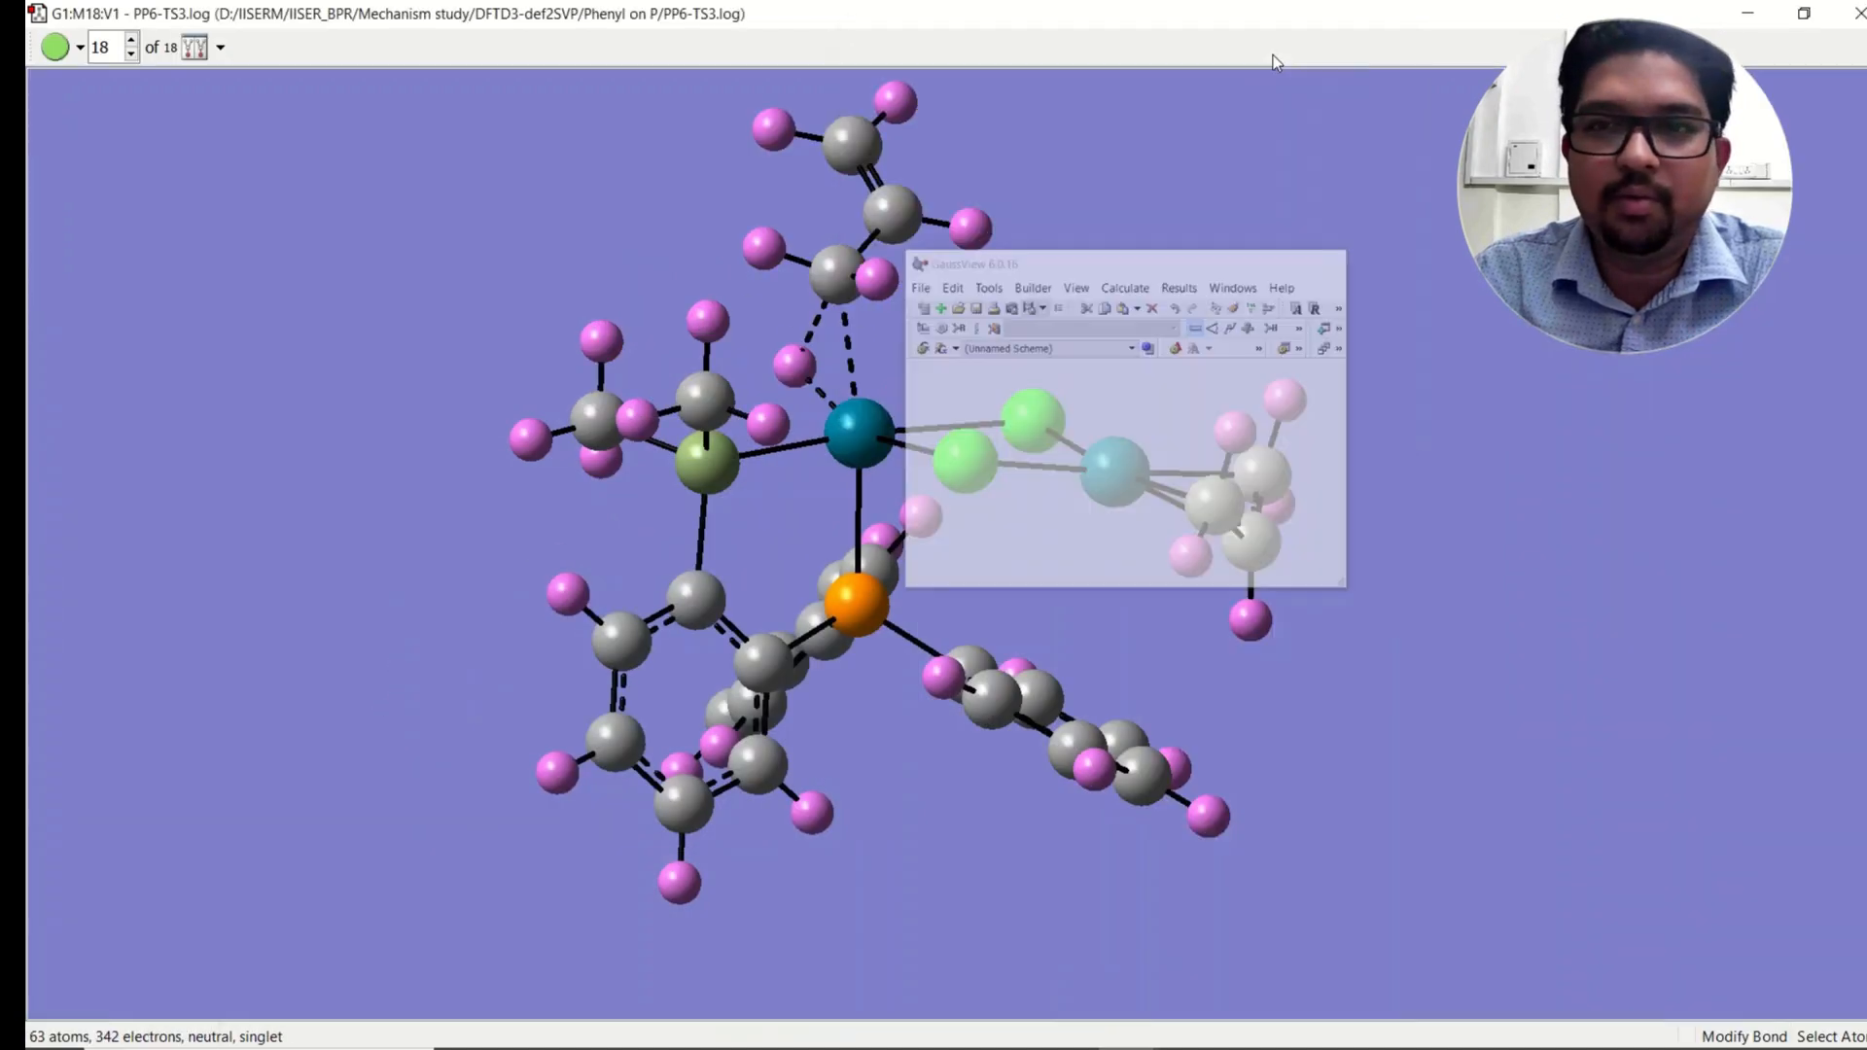
Step: Turn on element symbols for all atoms in the molecule view
right_click(1077, 244)
mouse_move(1156, 262)
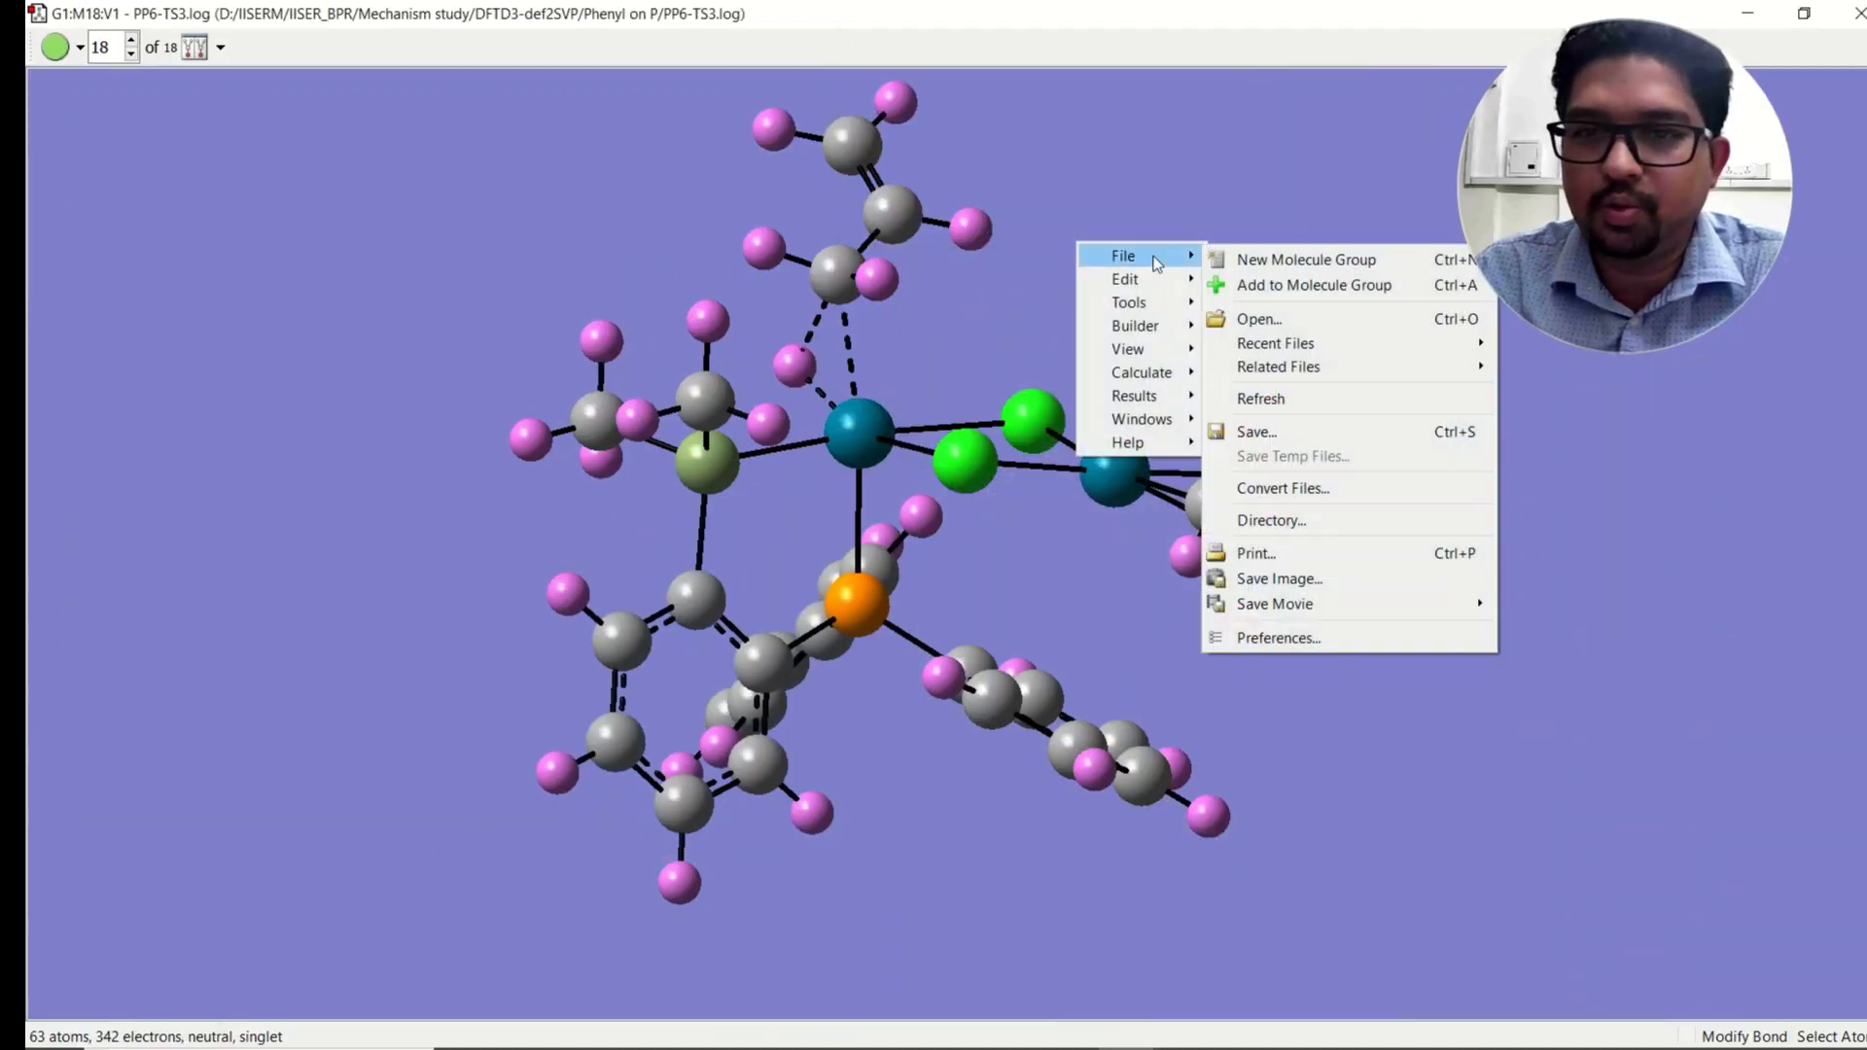
mouse_move(1296, 603)
click(1068, 17)
right_click(1140, 202)
mouse_move(1204, 309)
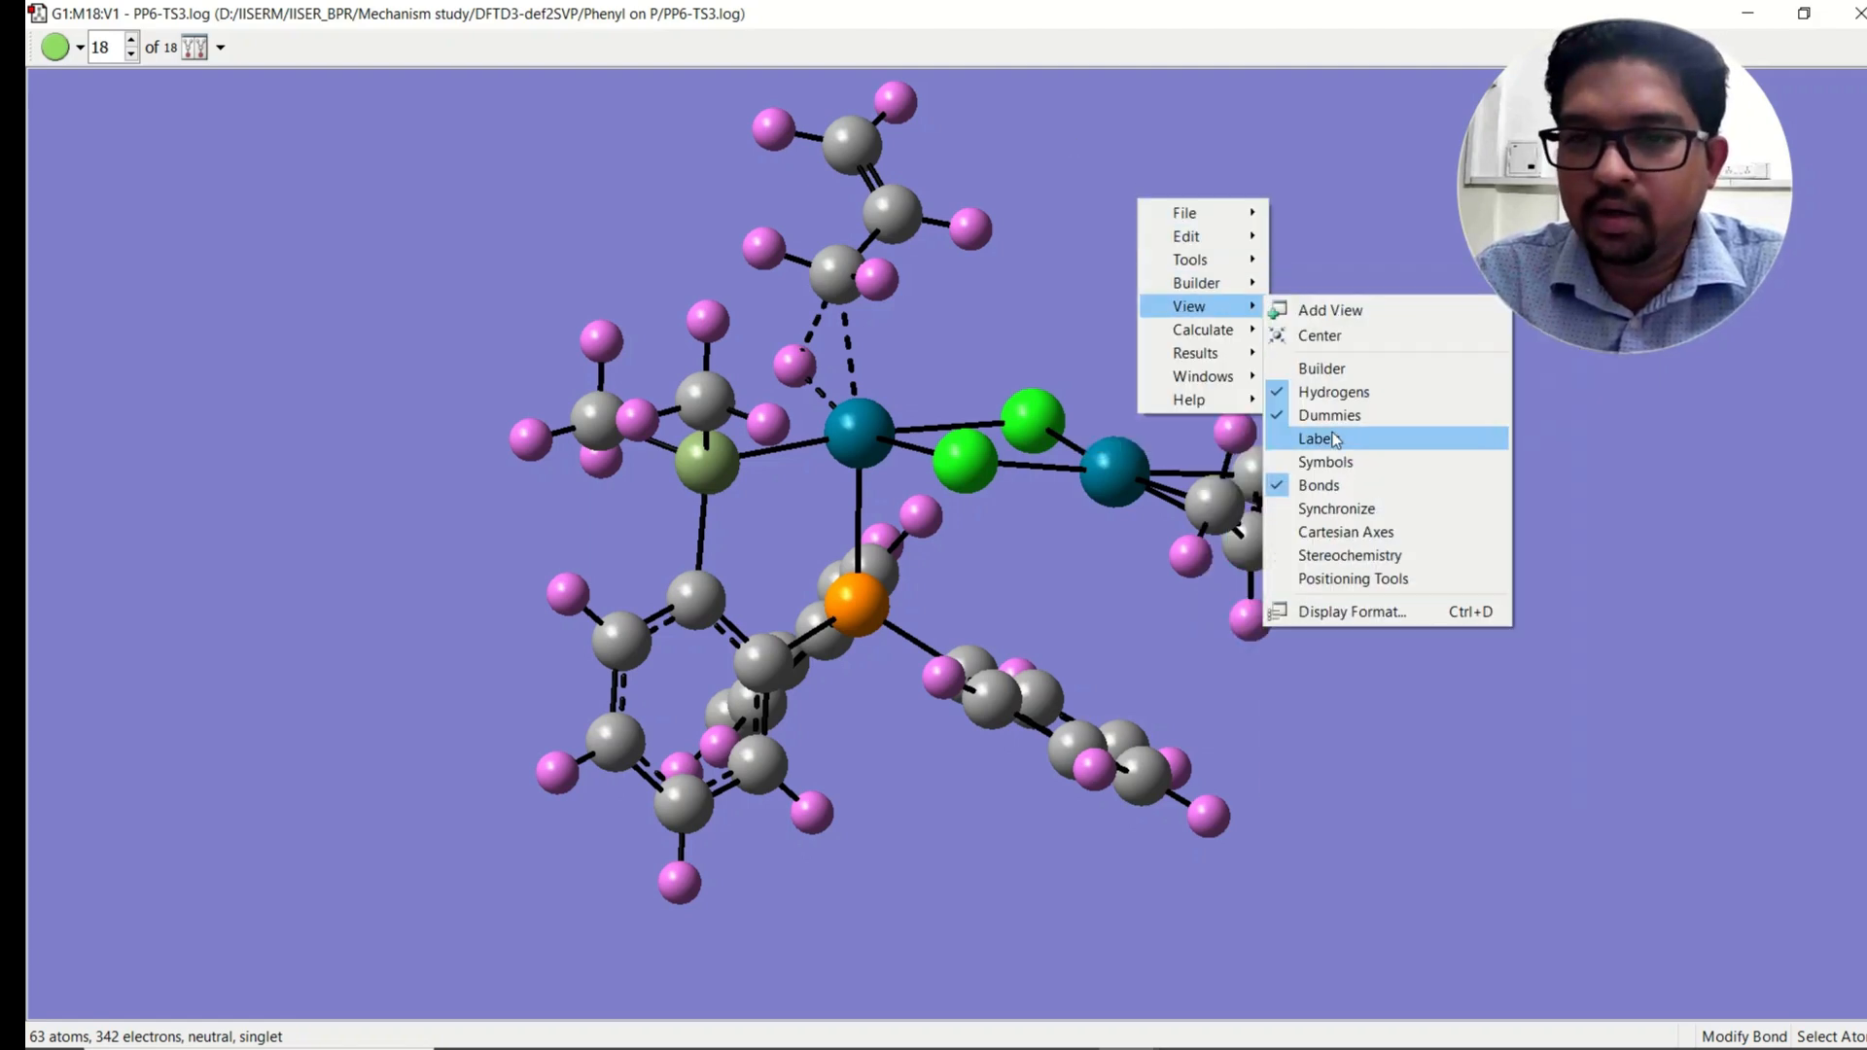
click(1326, 463)
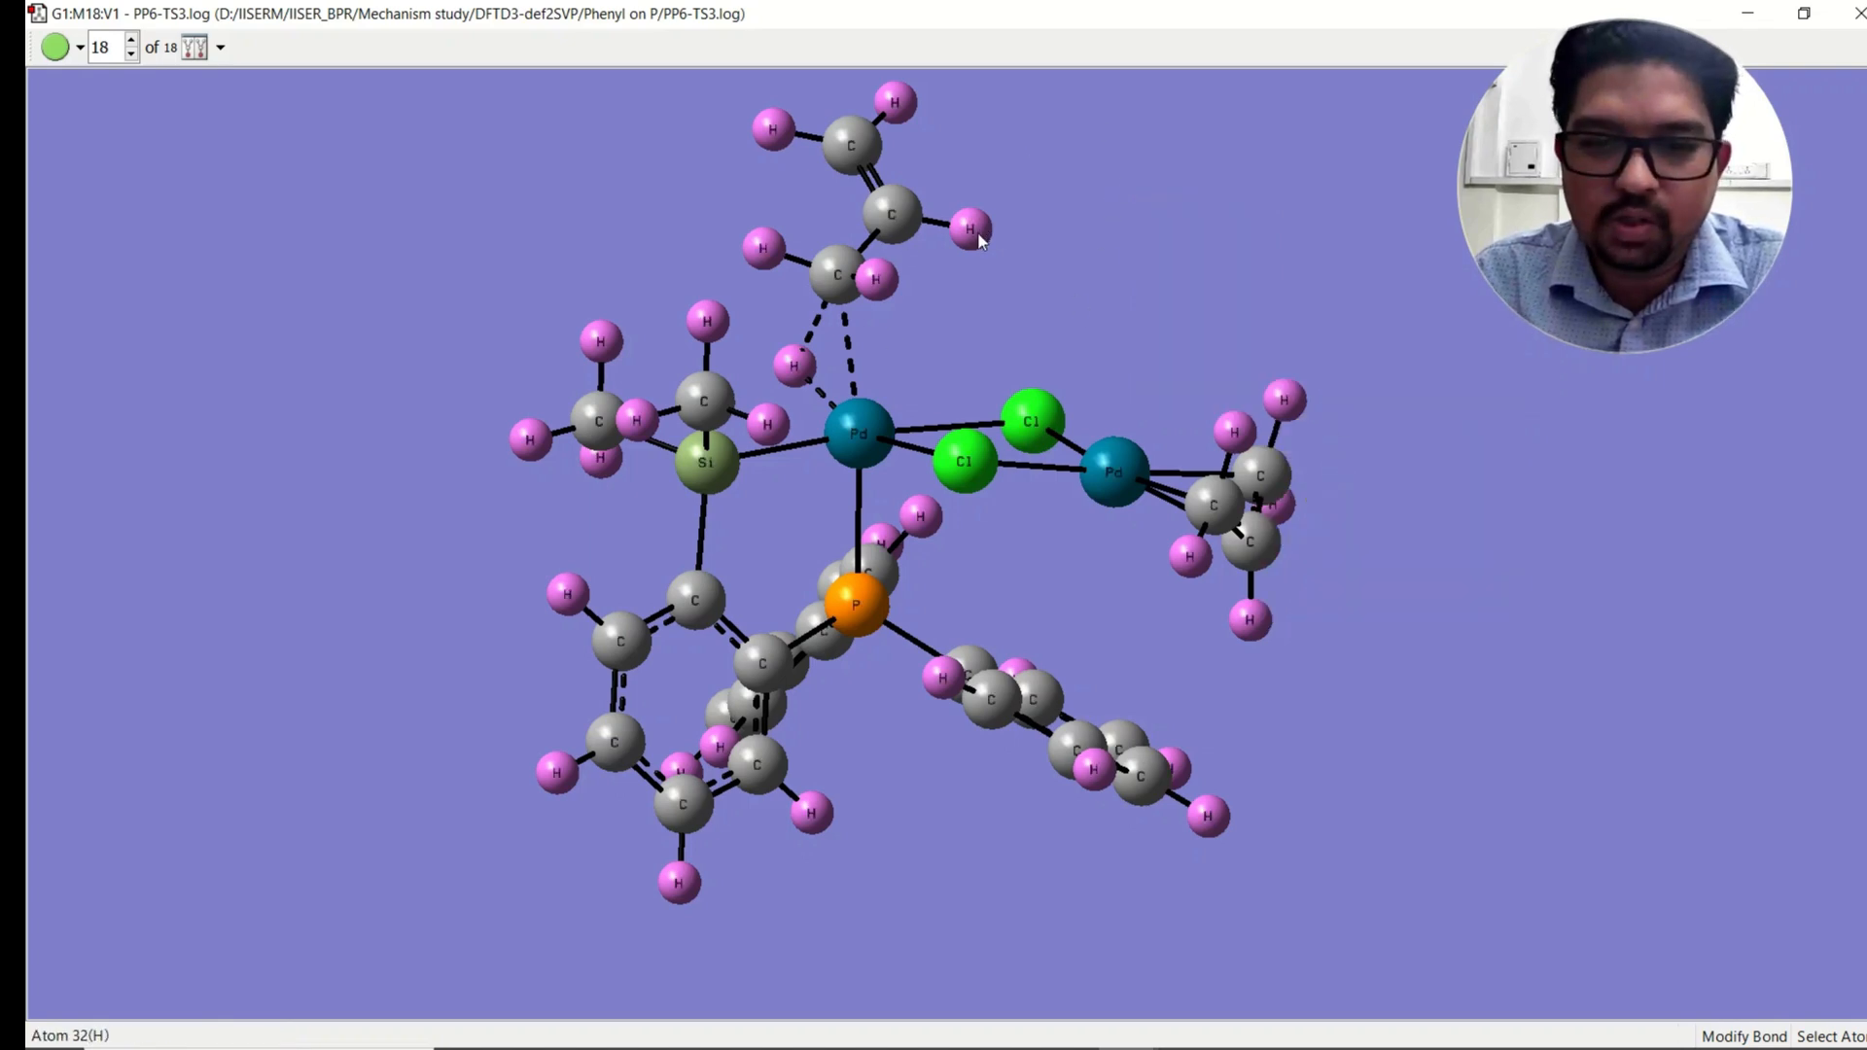
Step: Set the display format's text size to 24 for the atom labels
right_click(1066, 173)
mouse_move(1164, 287)
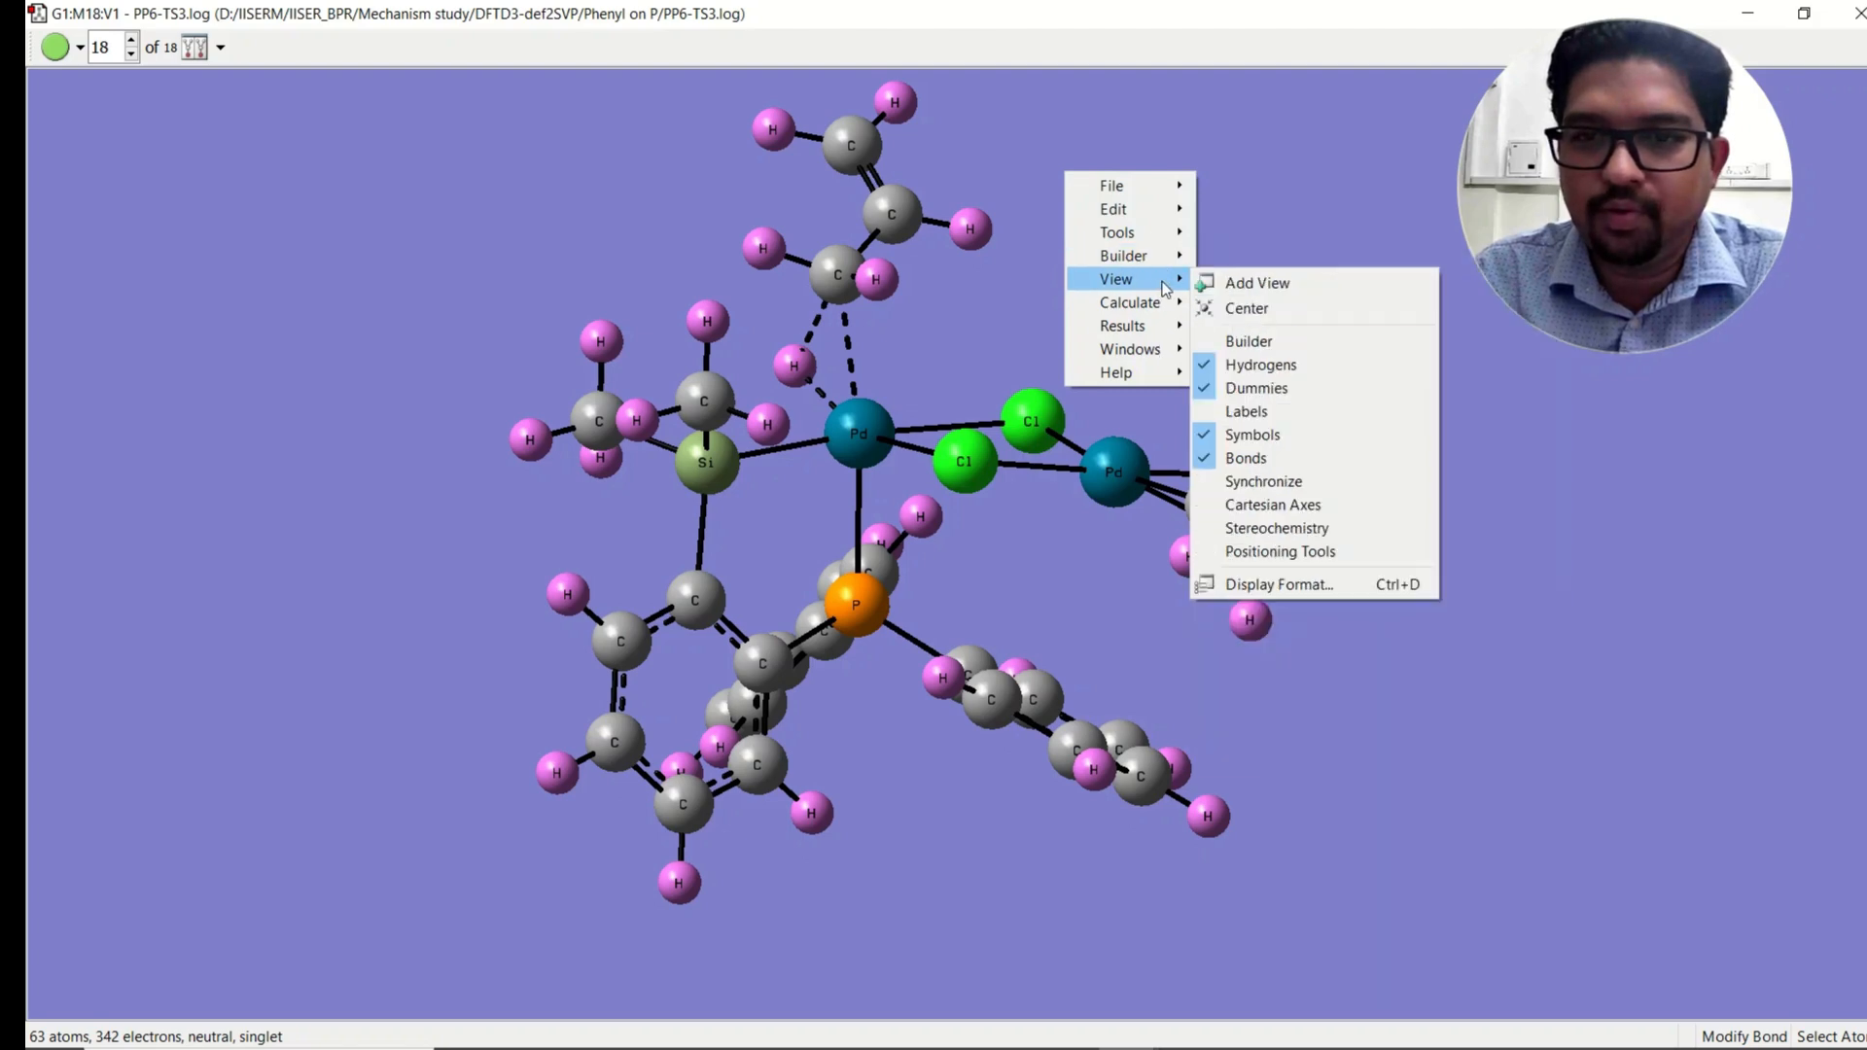
click(1275, 586)
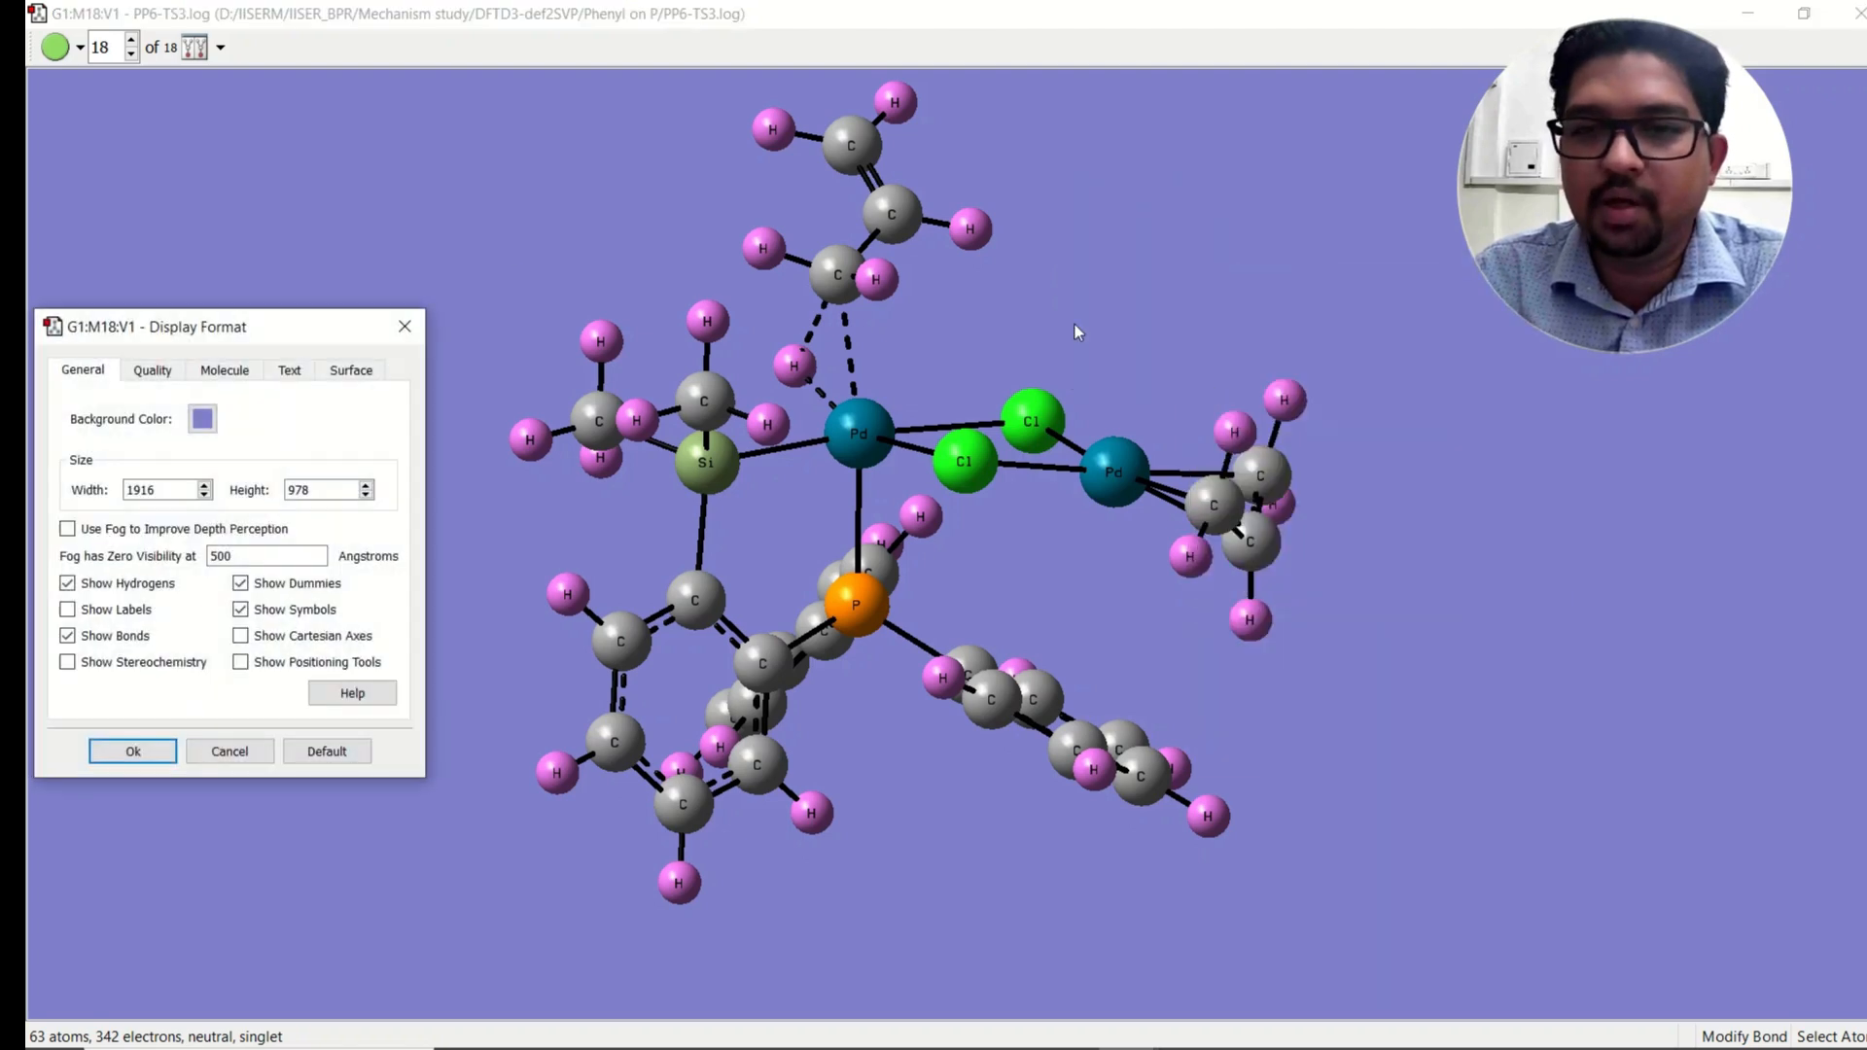
click(300, 371)
drag(312, 338, 341, 207)
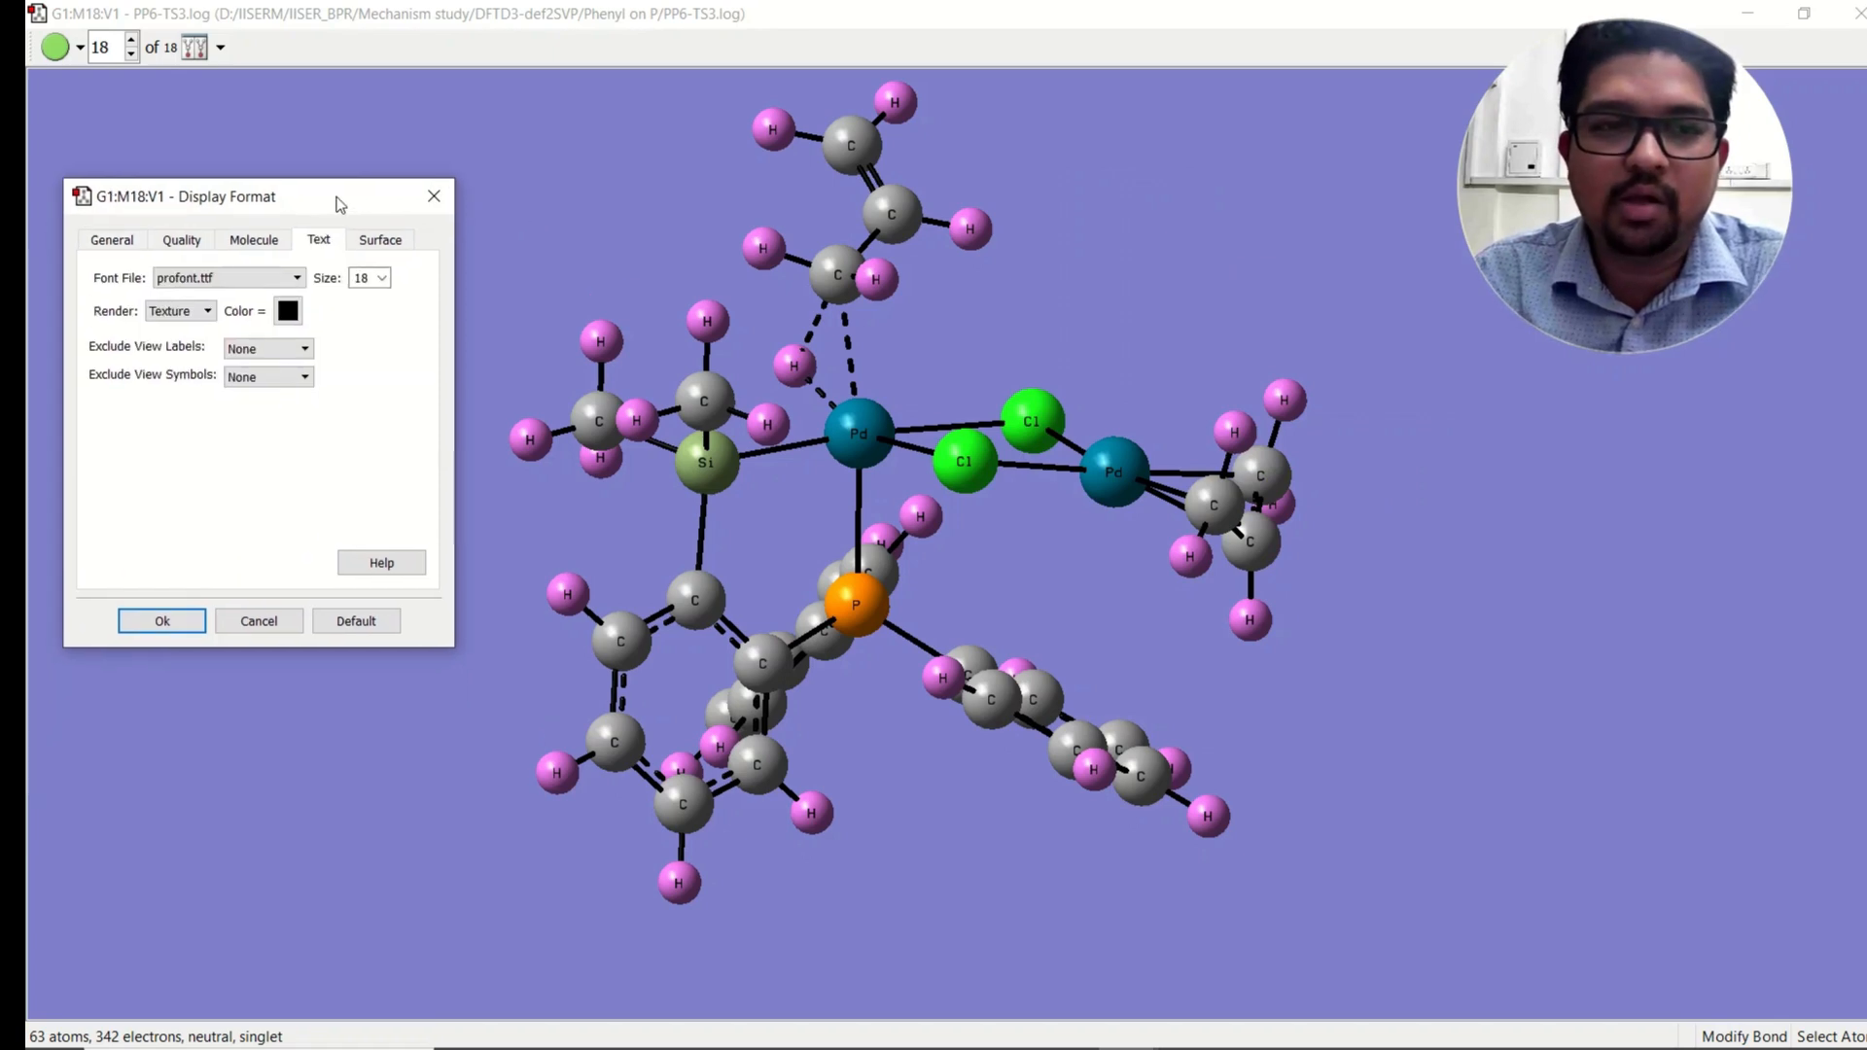
click(381, 278)
click(379, 359)
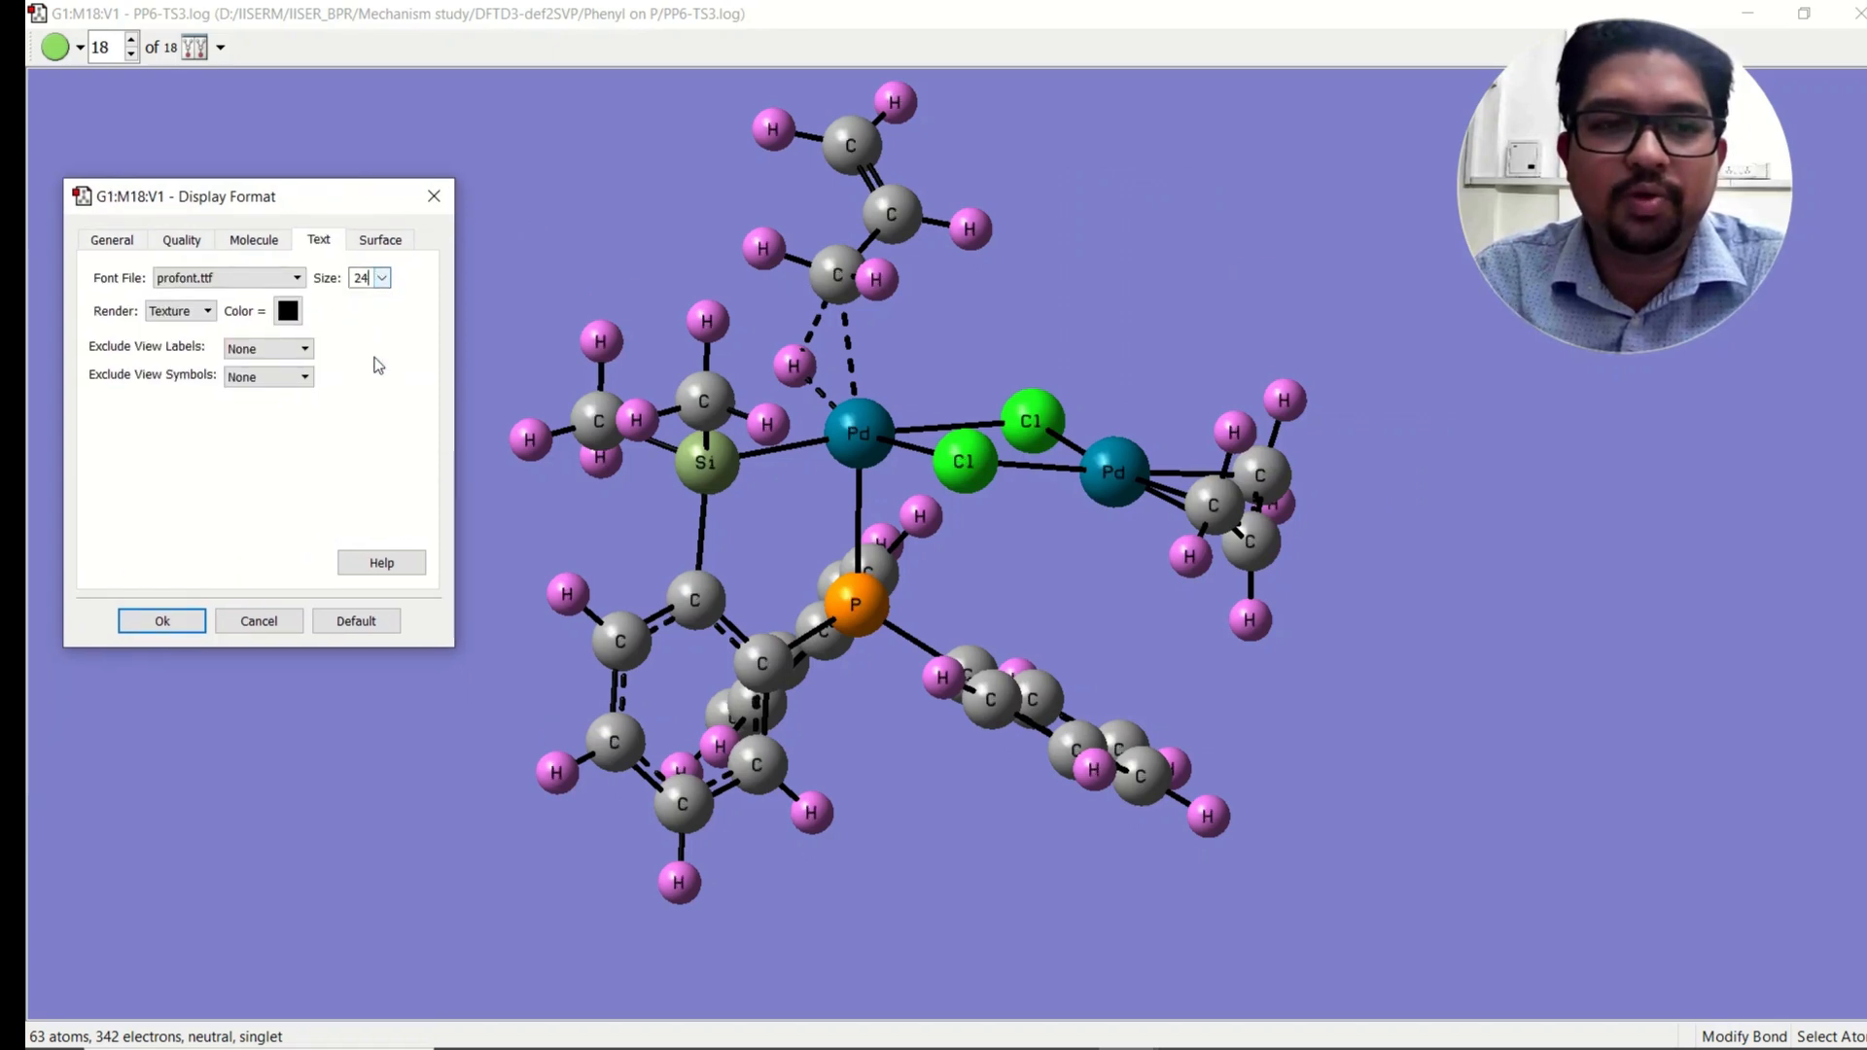
click(159, 621)
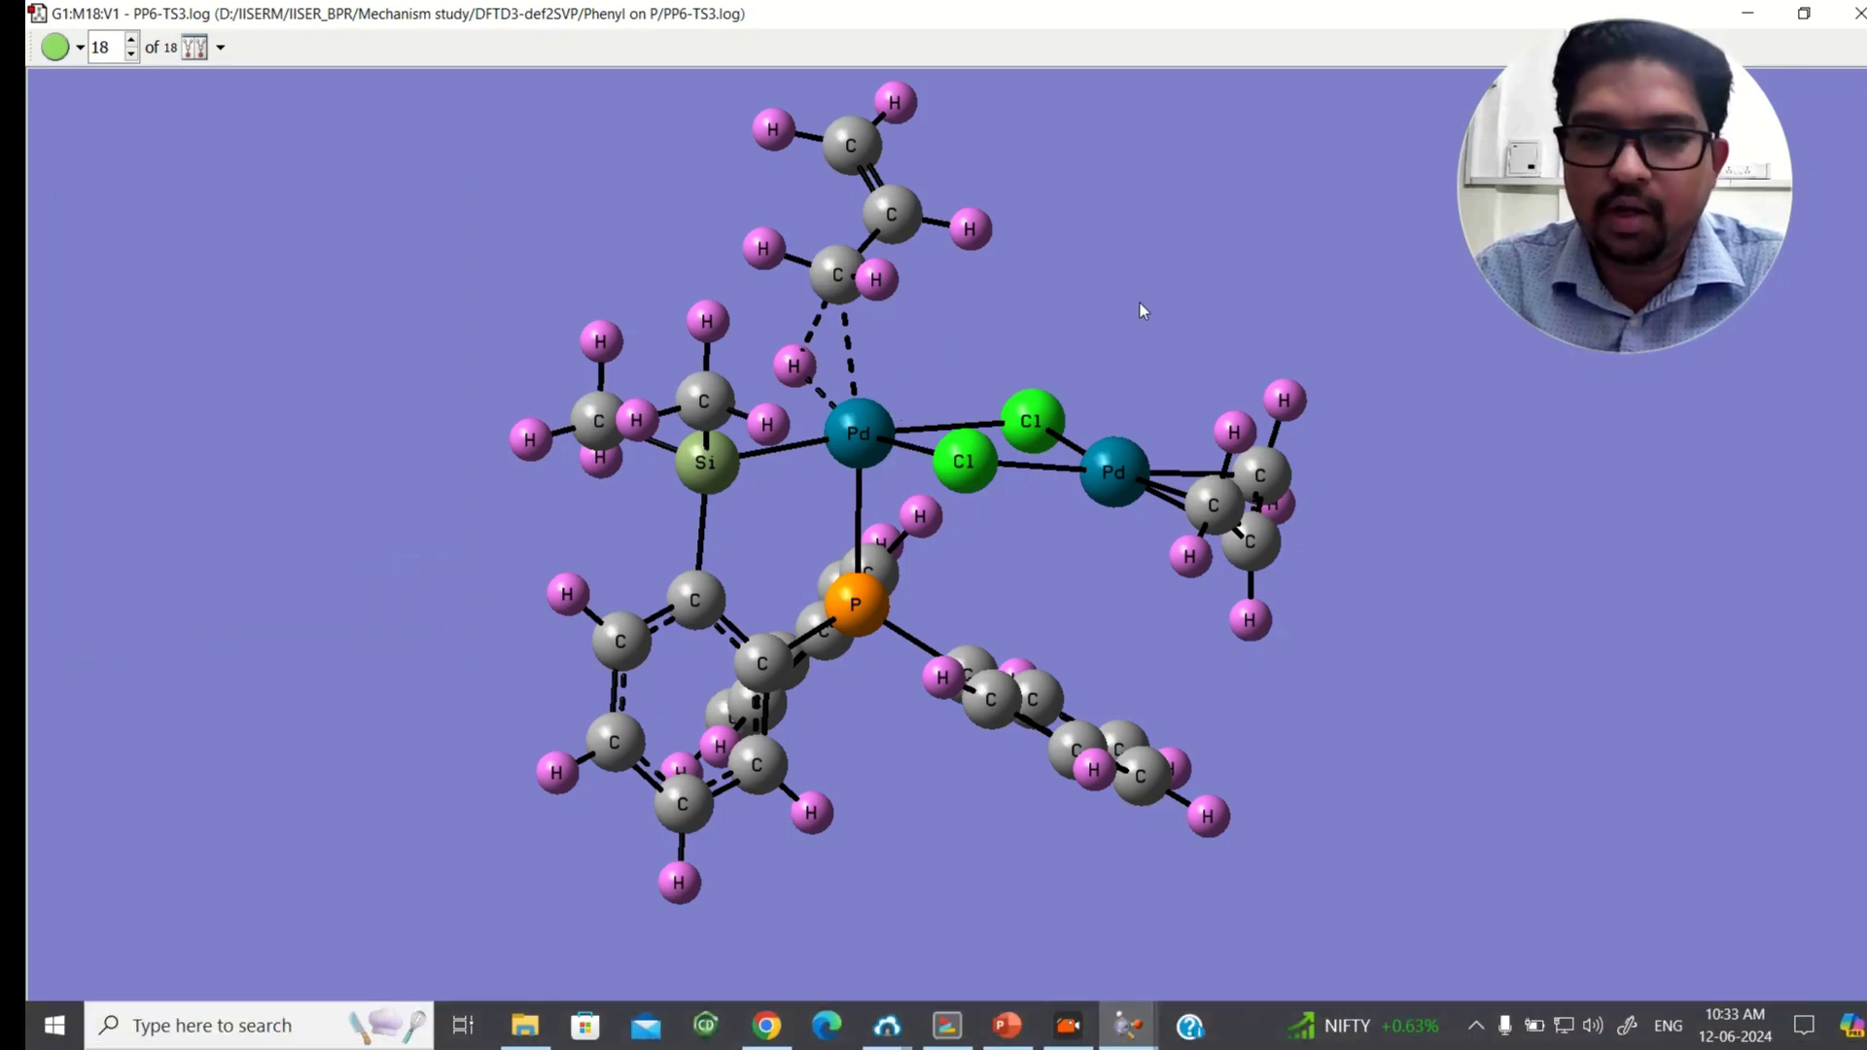
right_click(1149, 240)
mouse_move(1231, 255)
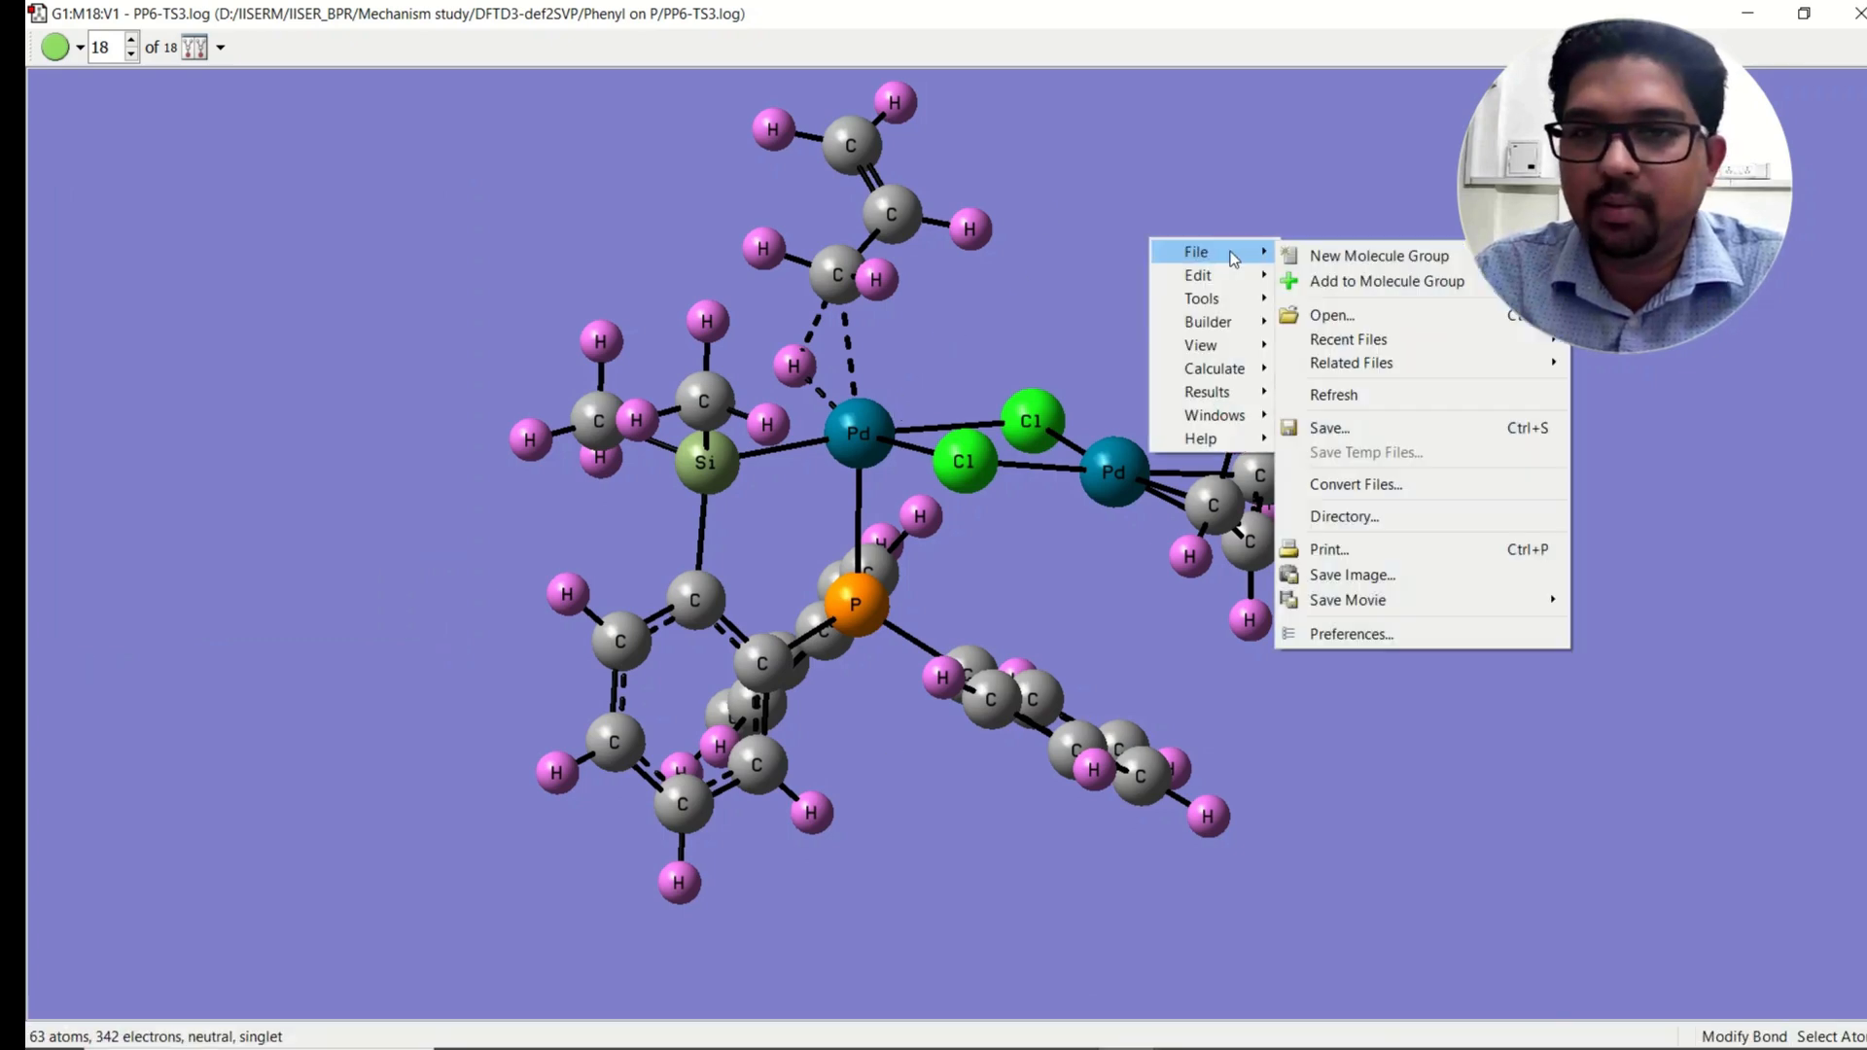
click(1357, 579)
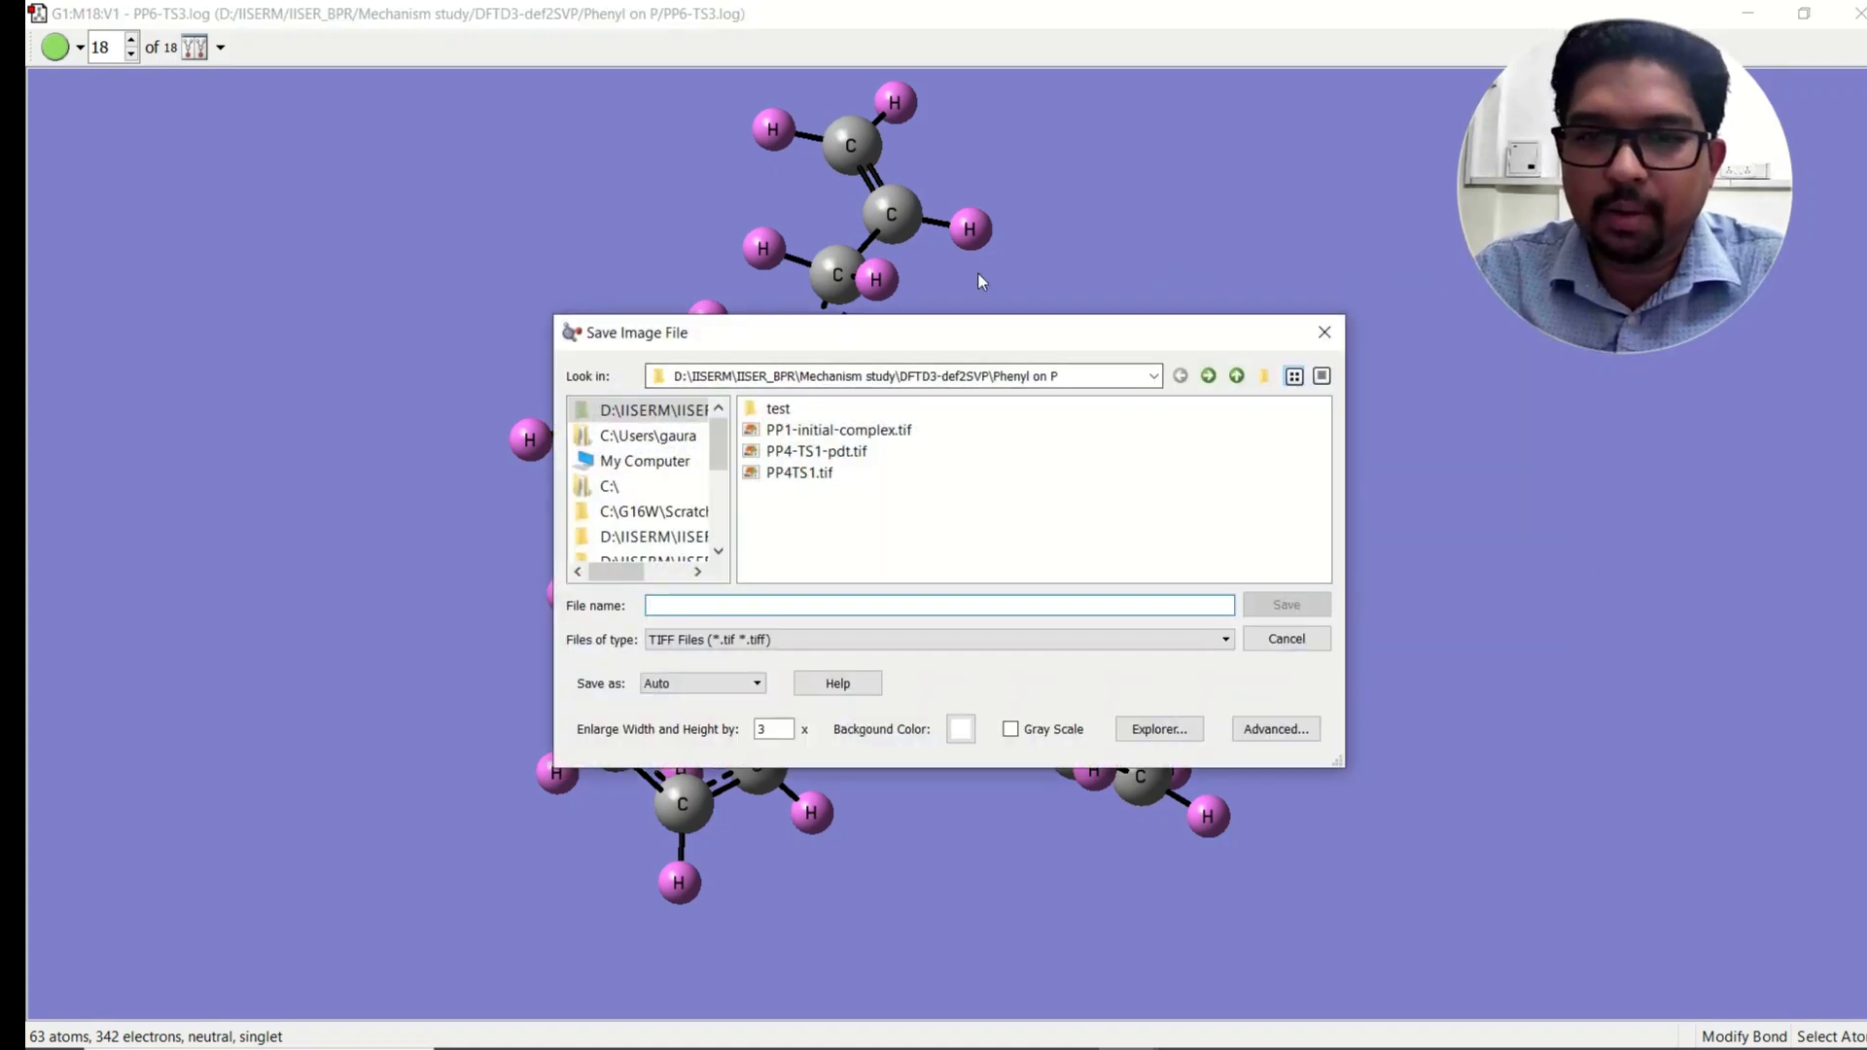
drag(996, 335, 1262, 172)
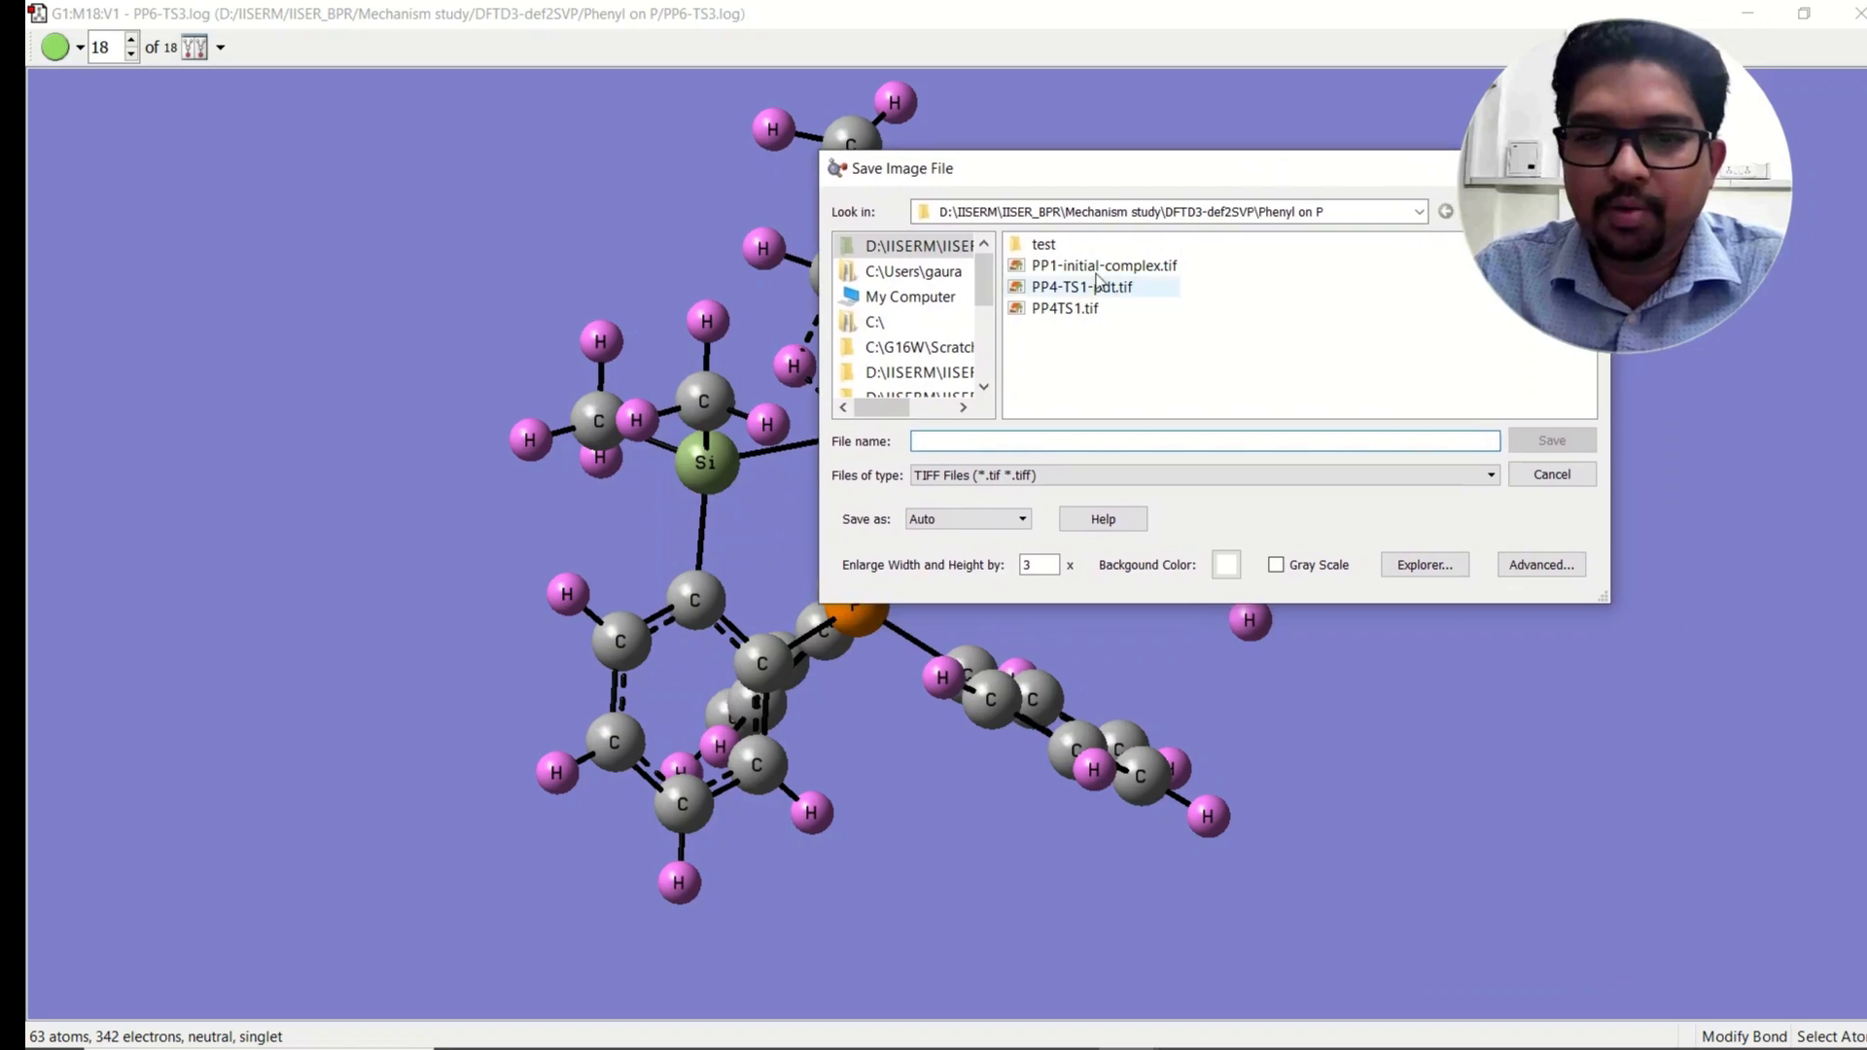
click(1046, 476)
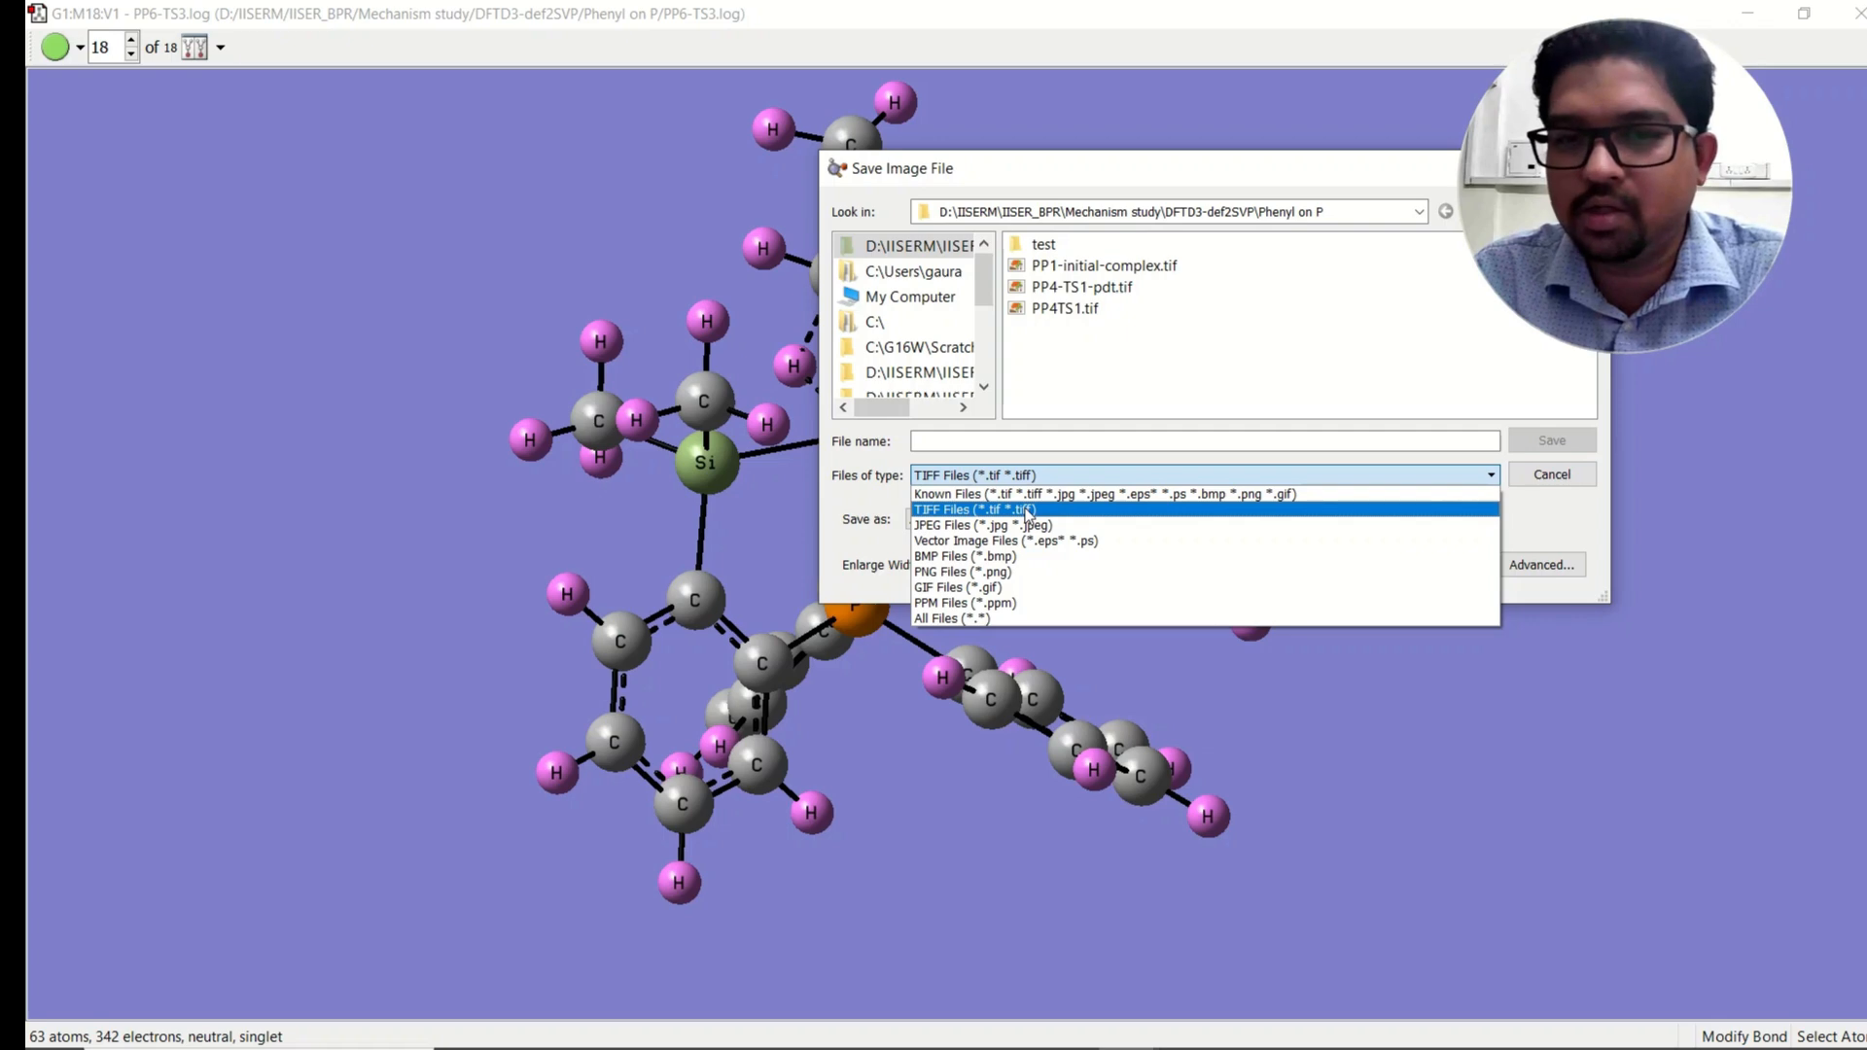
click(1028, 510)
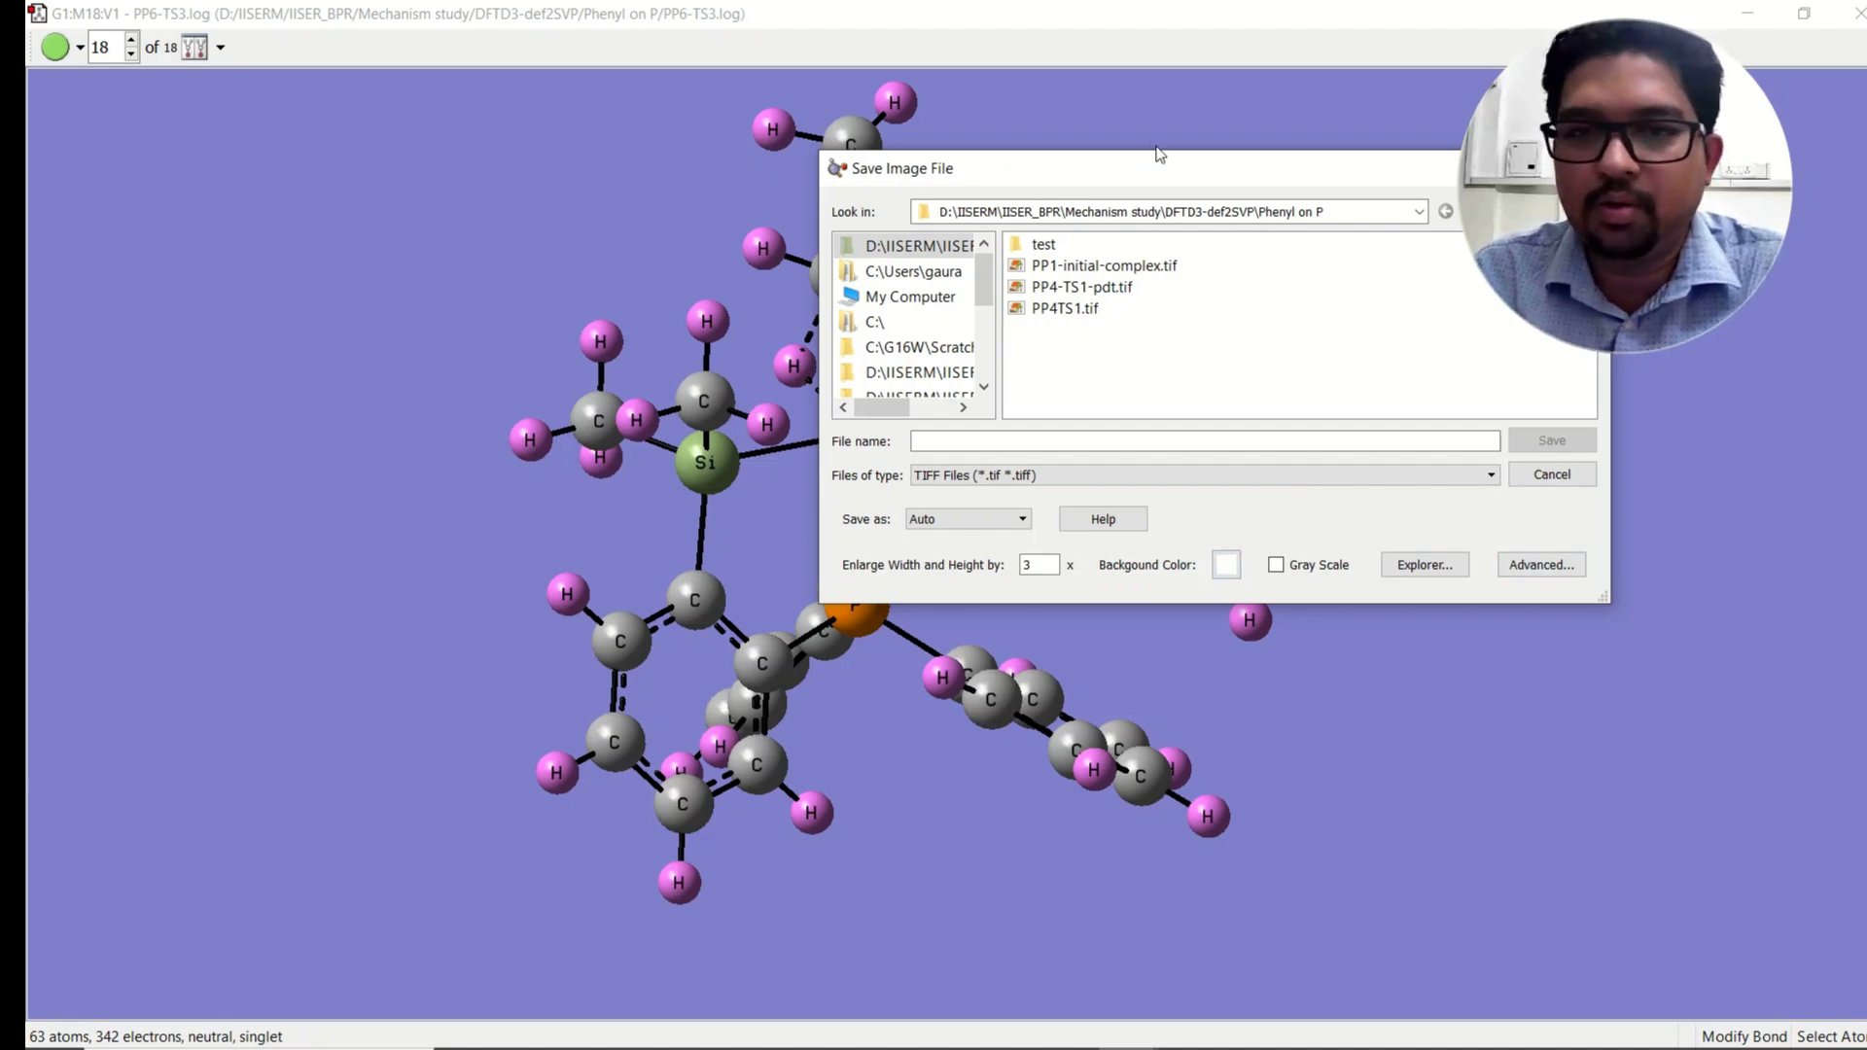
drag(1194, 175, 929, 153)
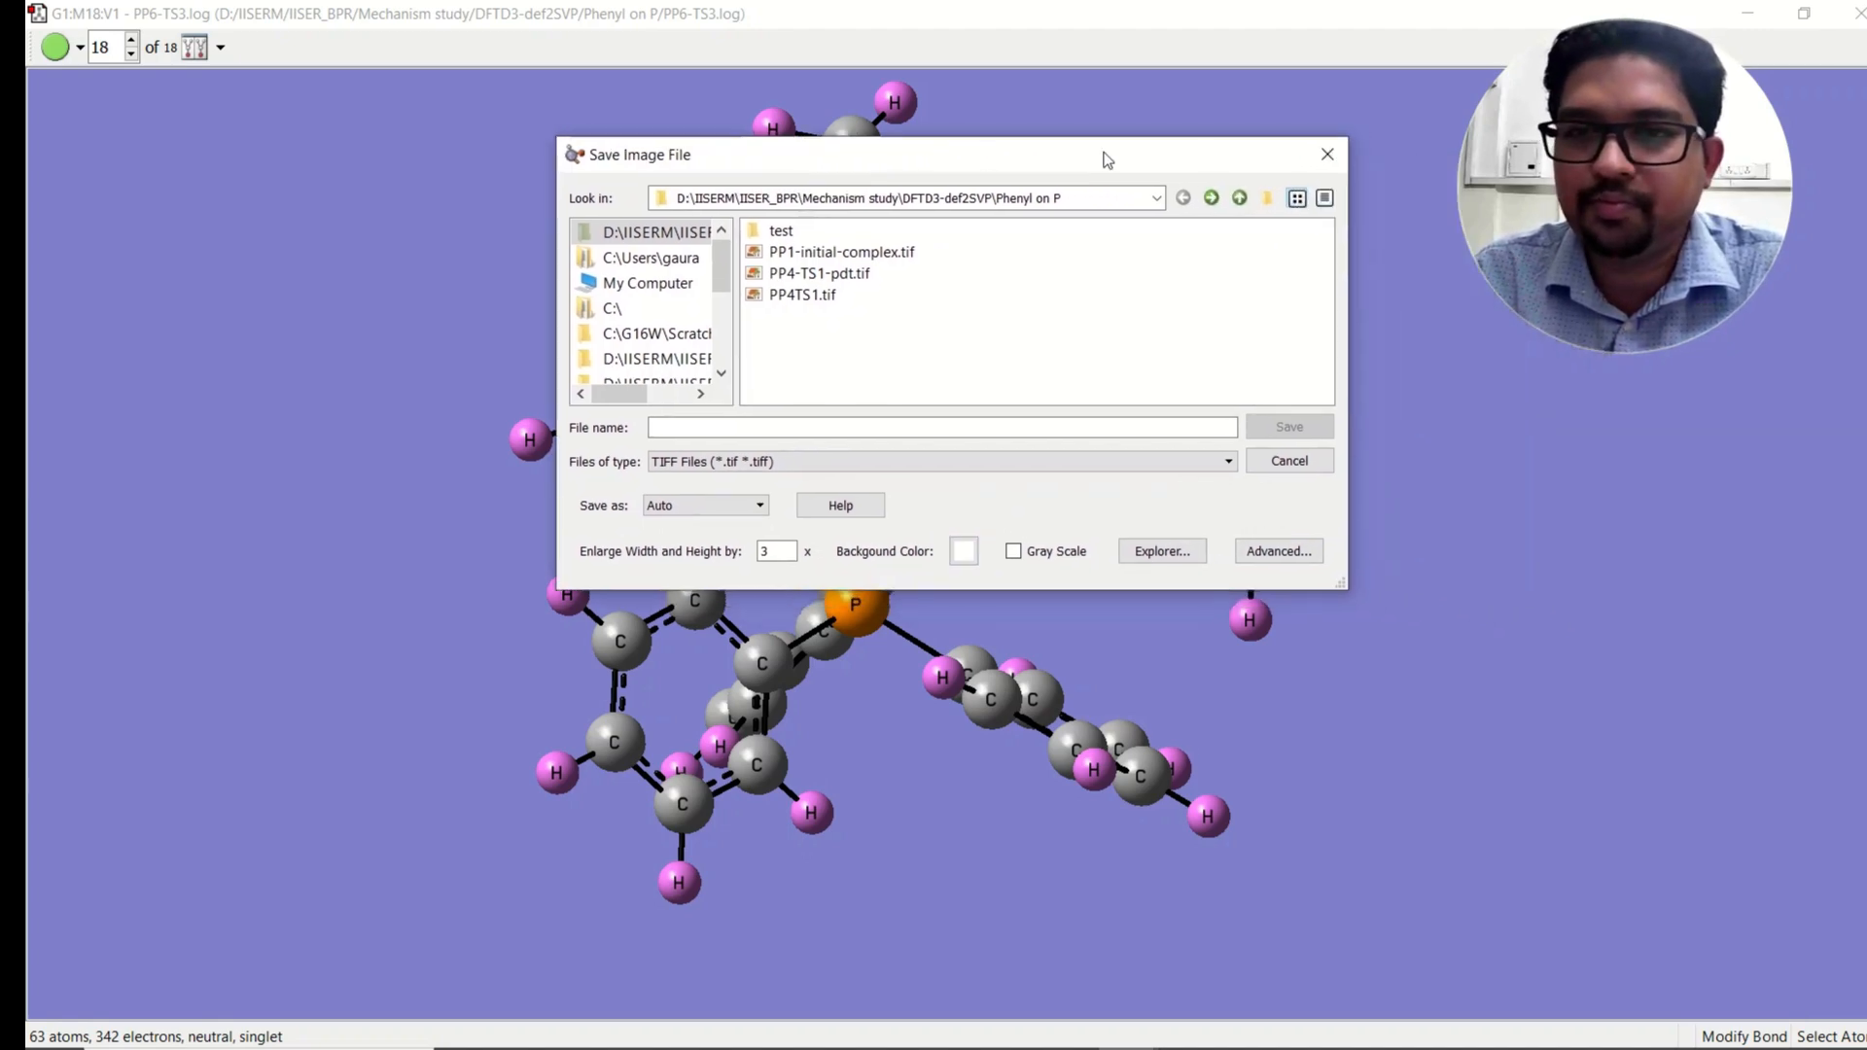
click(1325, 146)
Step: Restore the molecular orbitals window and turn on element symbols in its structure view
mouse_move(1128, 1025)
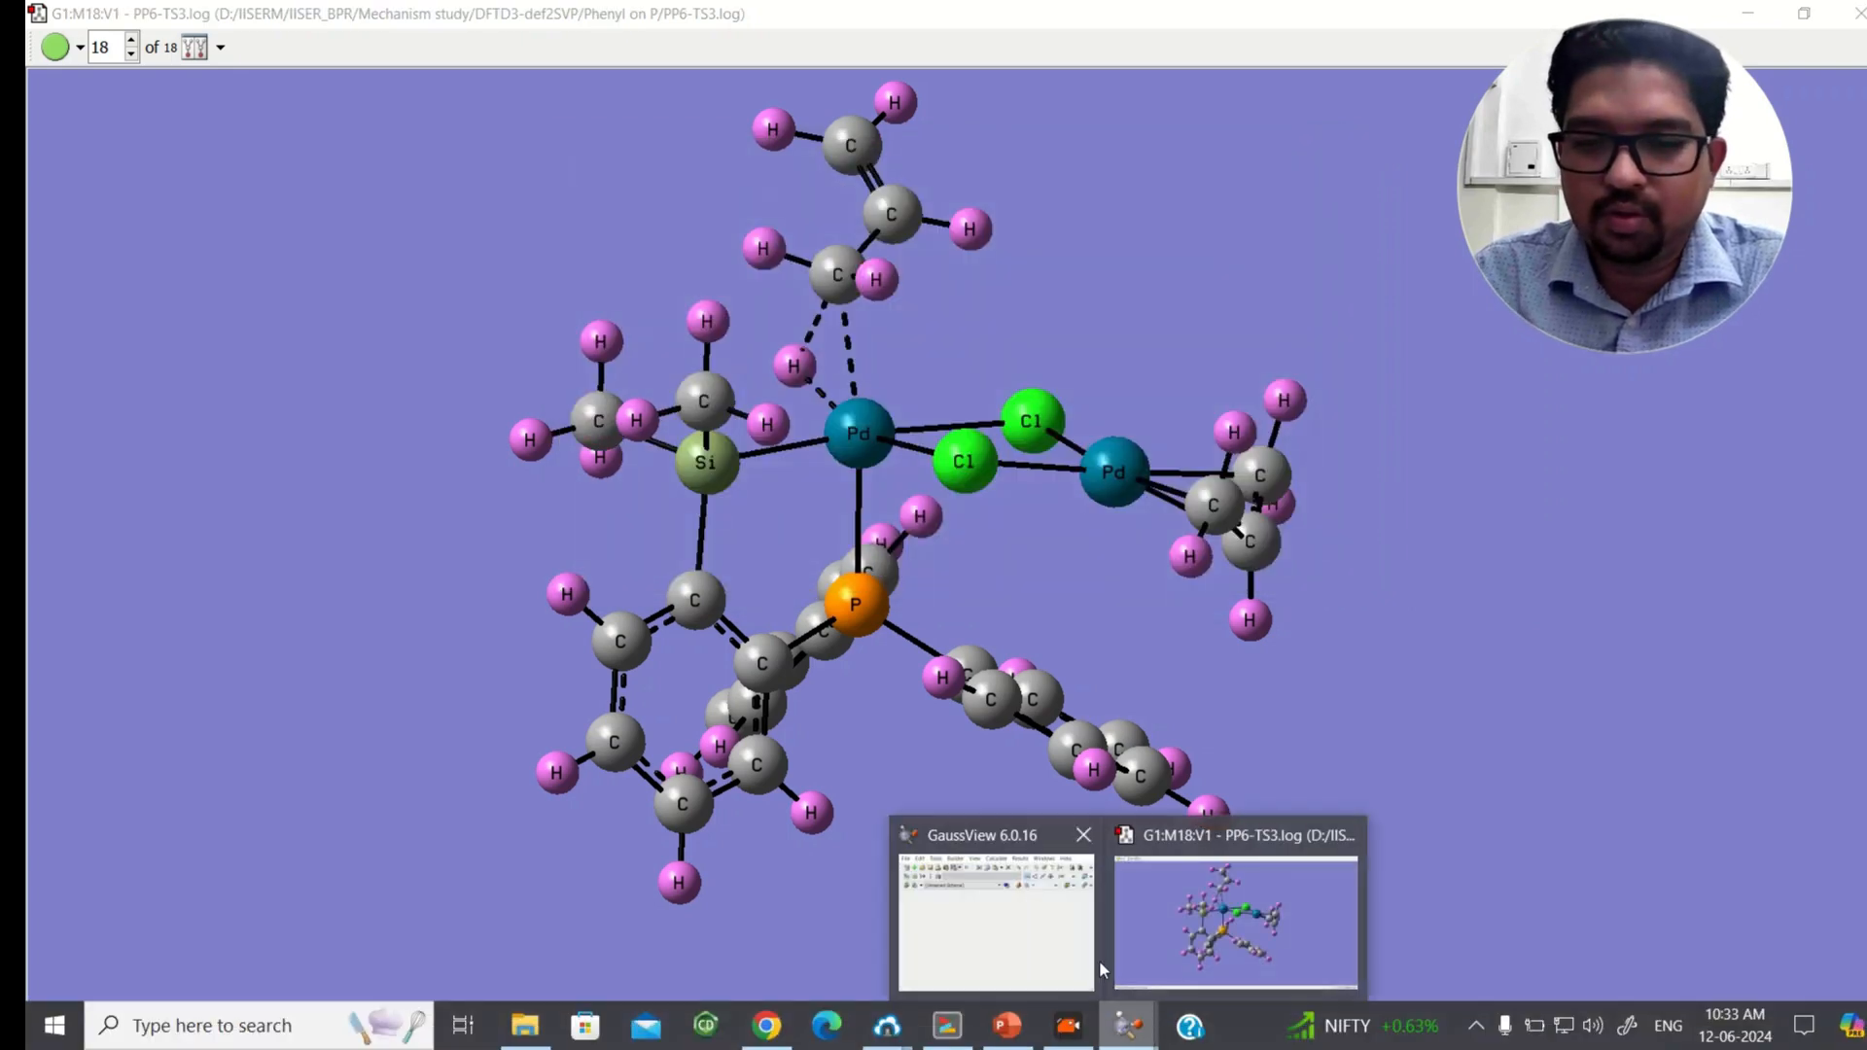
click(1030, 904)
click(1394, 101)
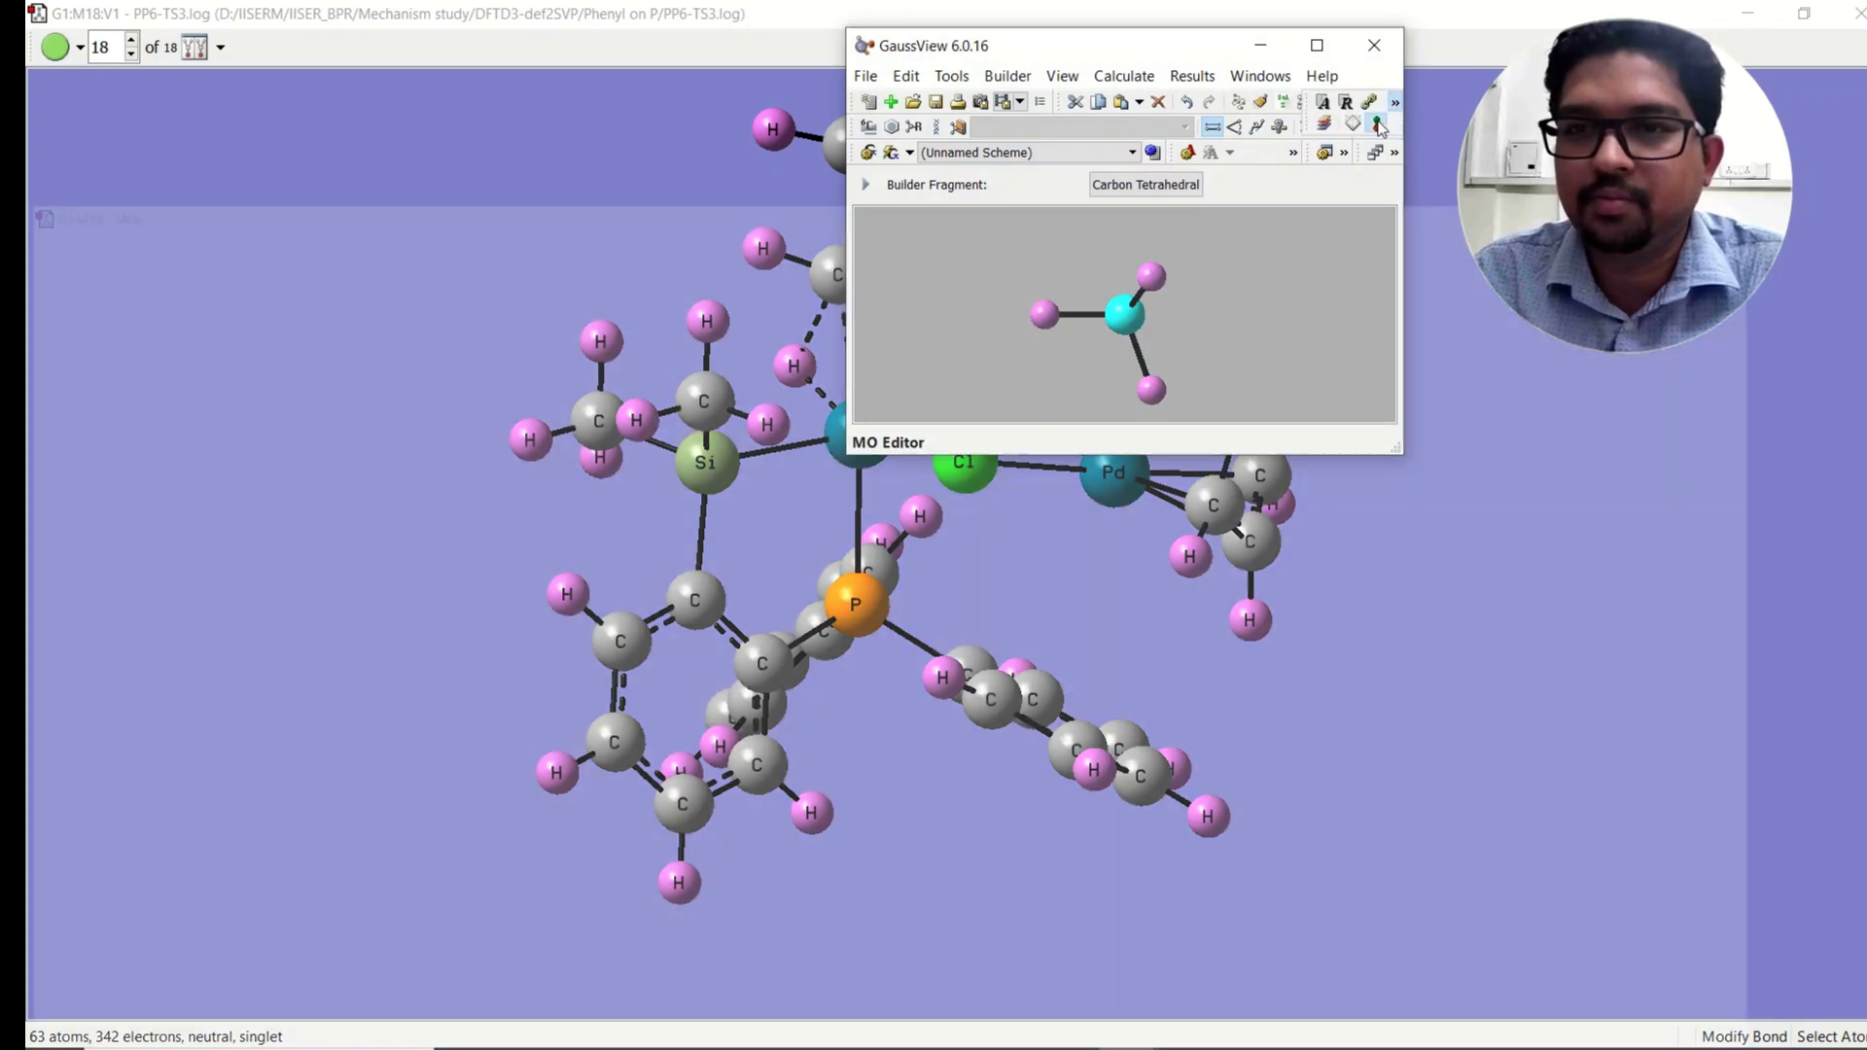
click(1392, 124)
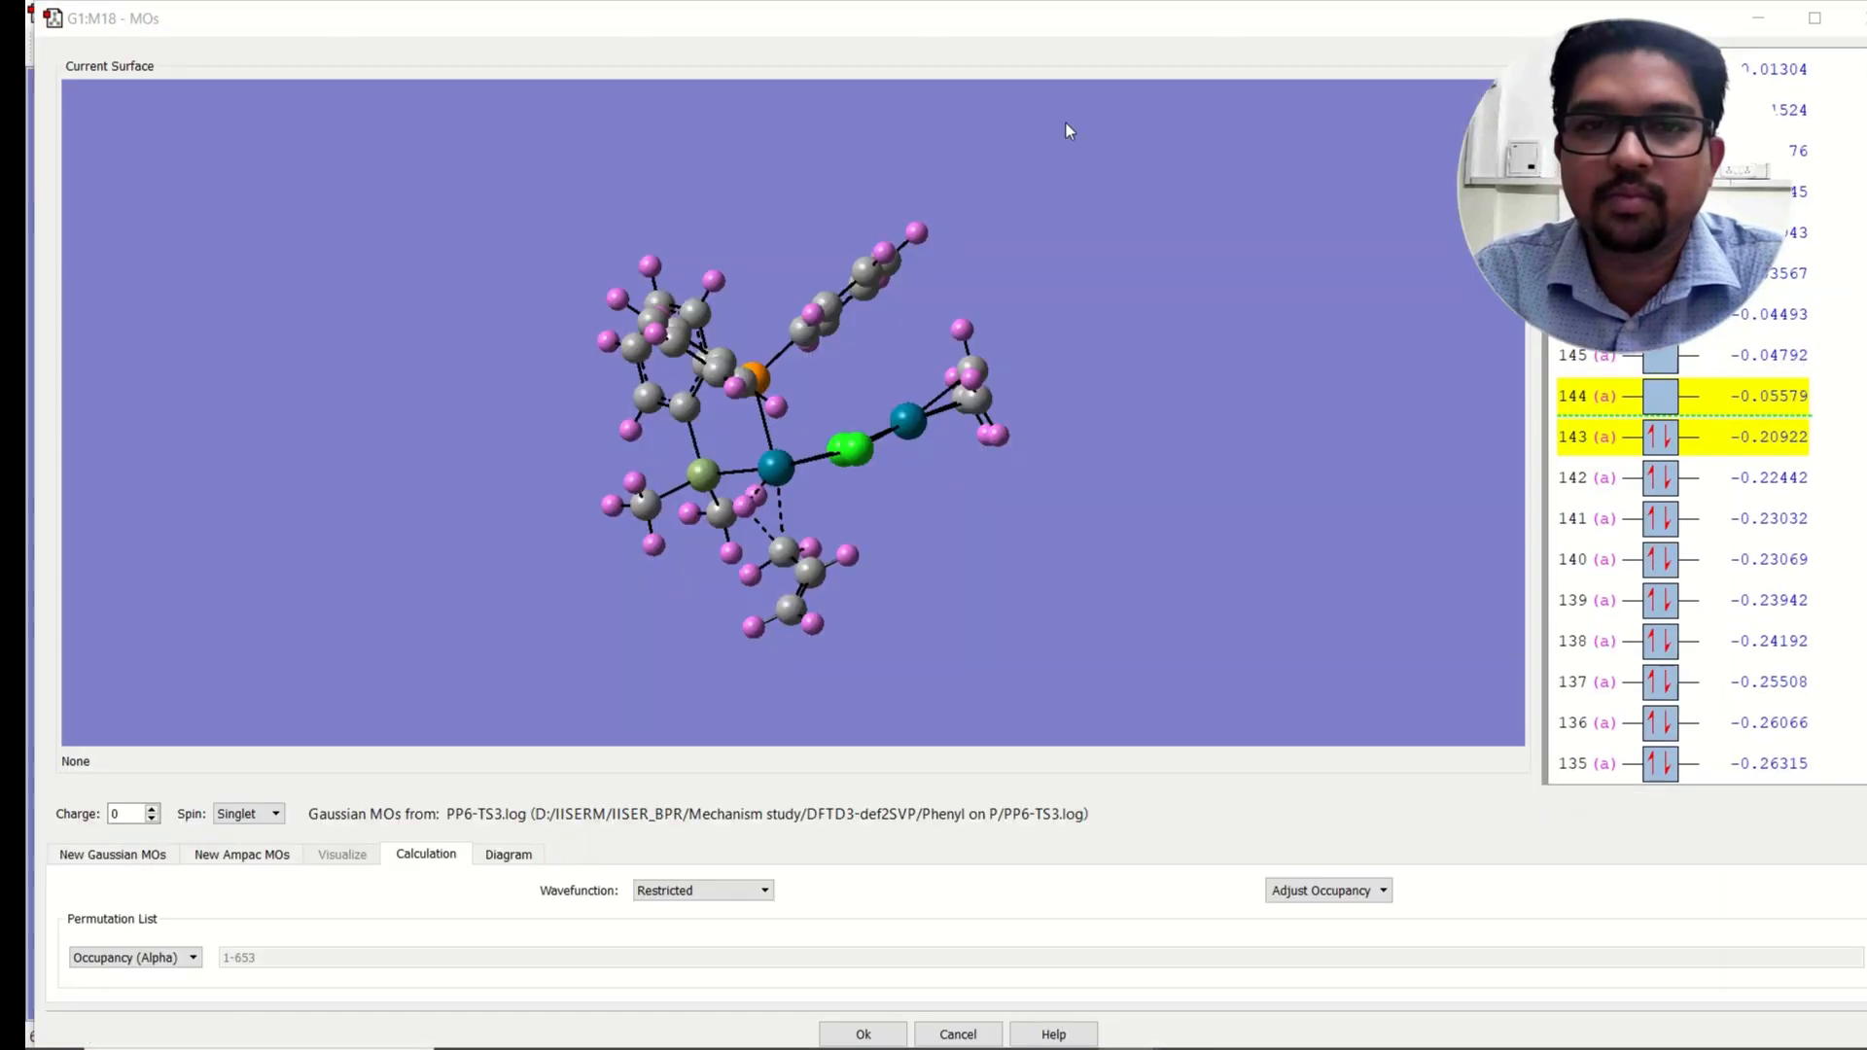
scroll(871, 371, up, 4)
drag(853, 434, 897, 266)
middle_drag(908, 217, 842, 356)
drag(842, 360, 842, 294)
right_click(945, 171)
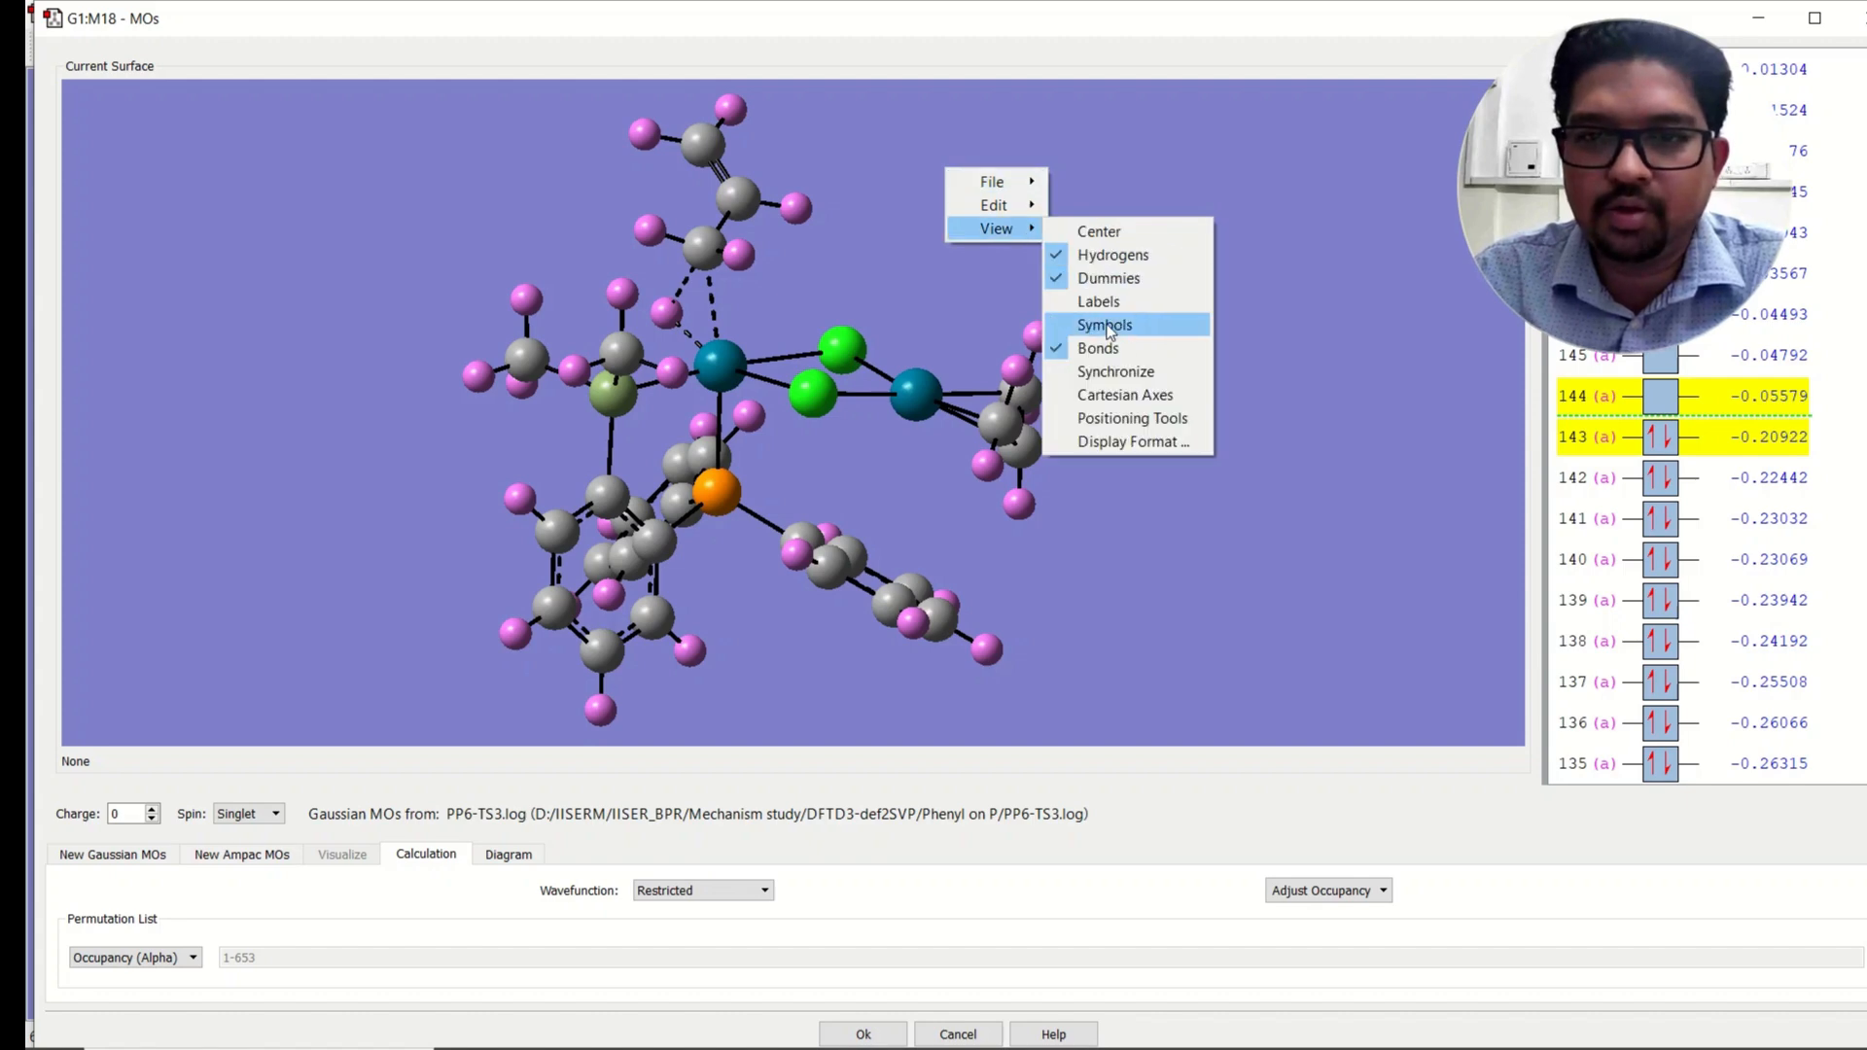
click(1137, 324)
Step: Set the molecular orbitals window's display text size to 24
right_click(1077, 251)
mouse_move(1133, 305)
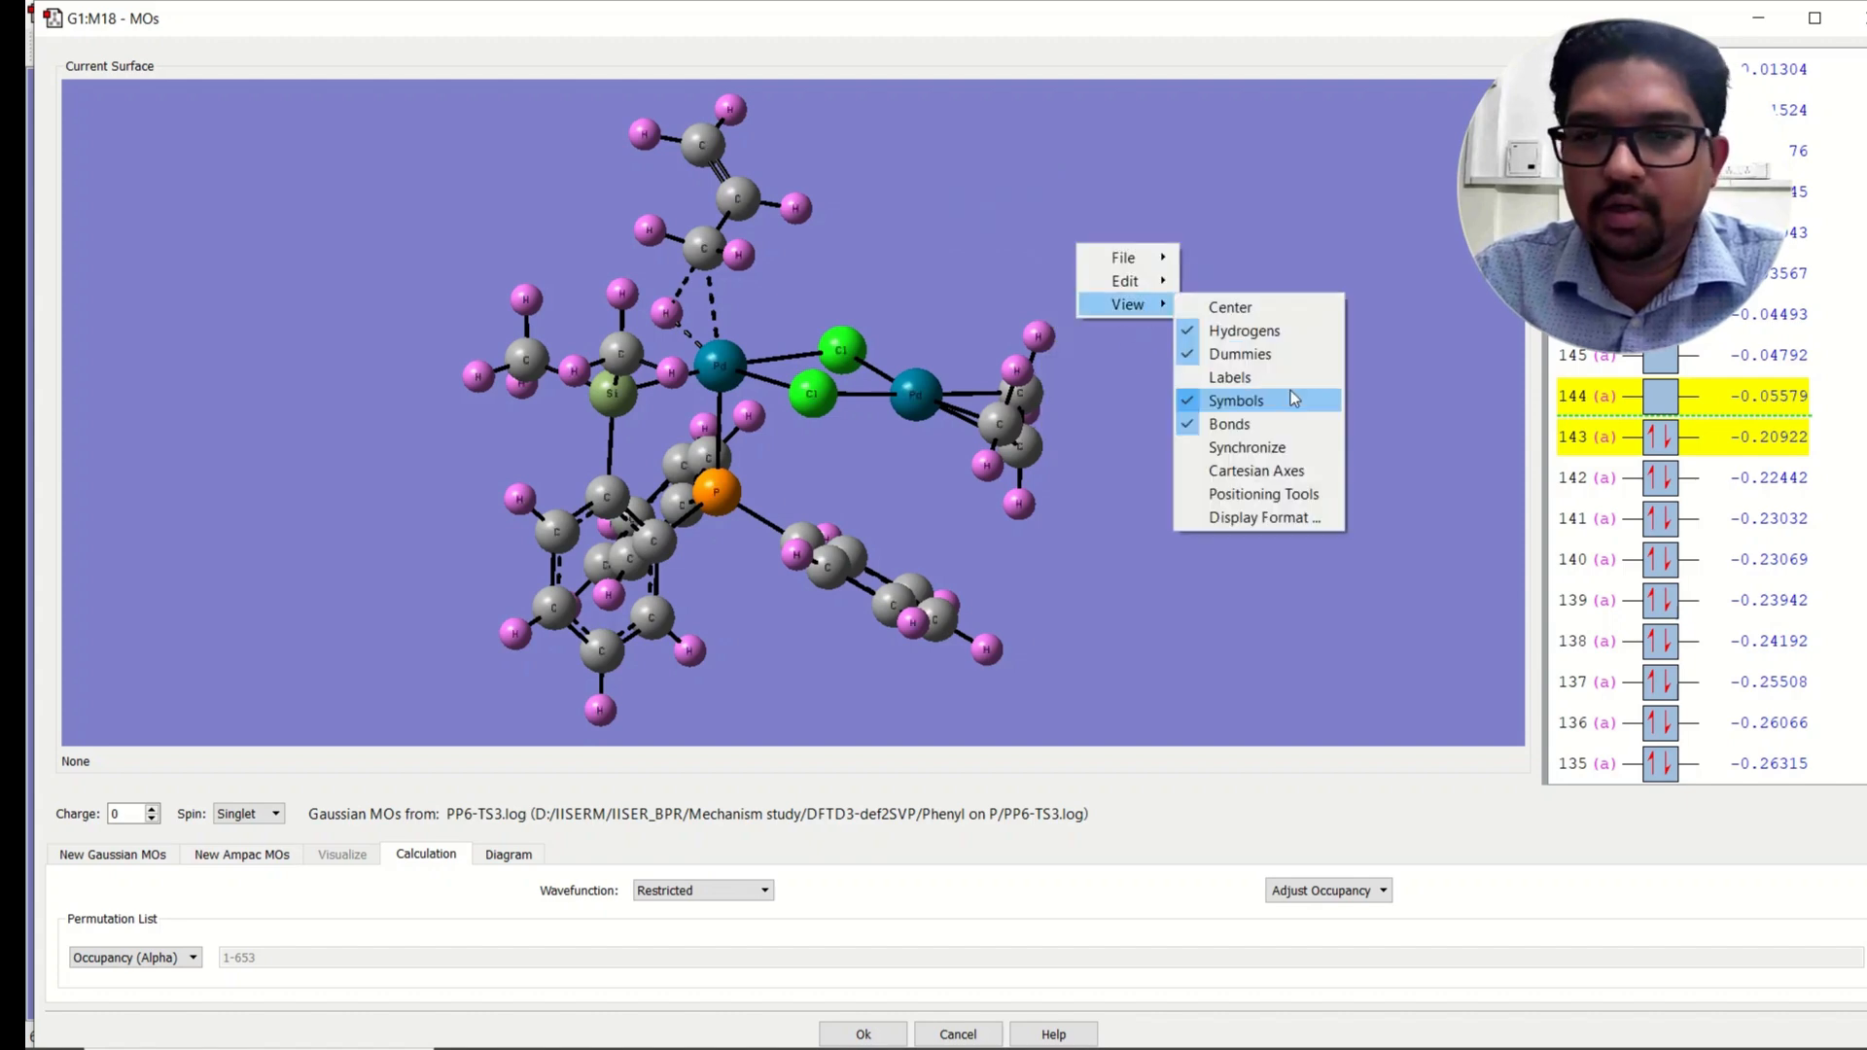
click(1281, 517)
click(1560, 574)
click(1624, 611)
click(1610, 692)
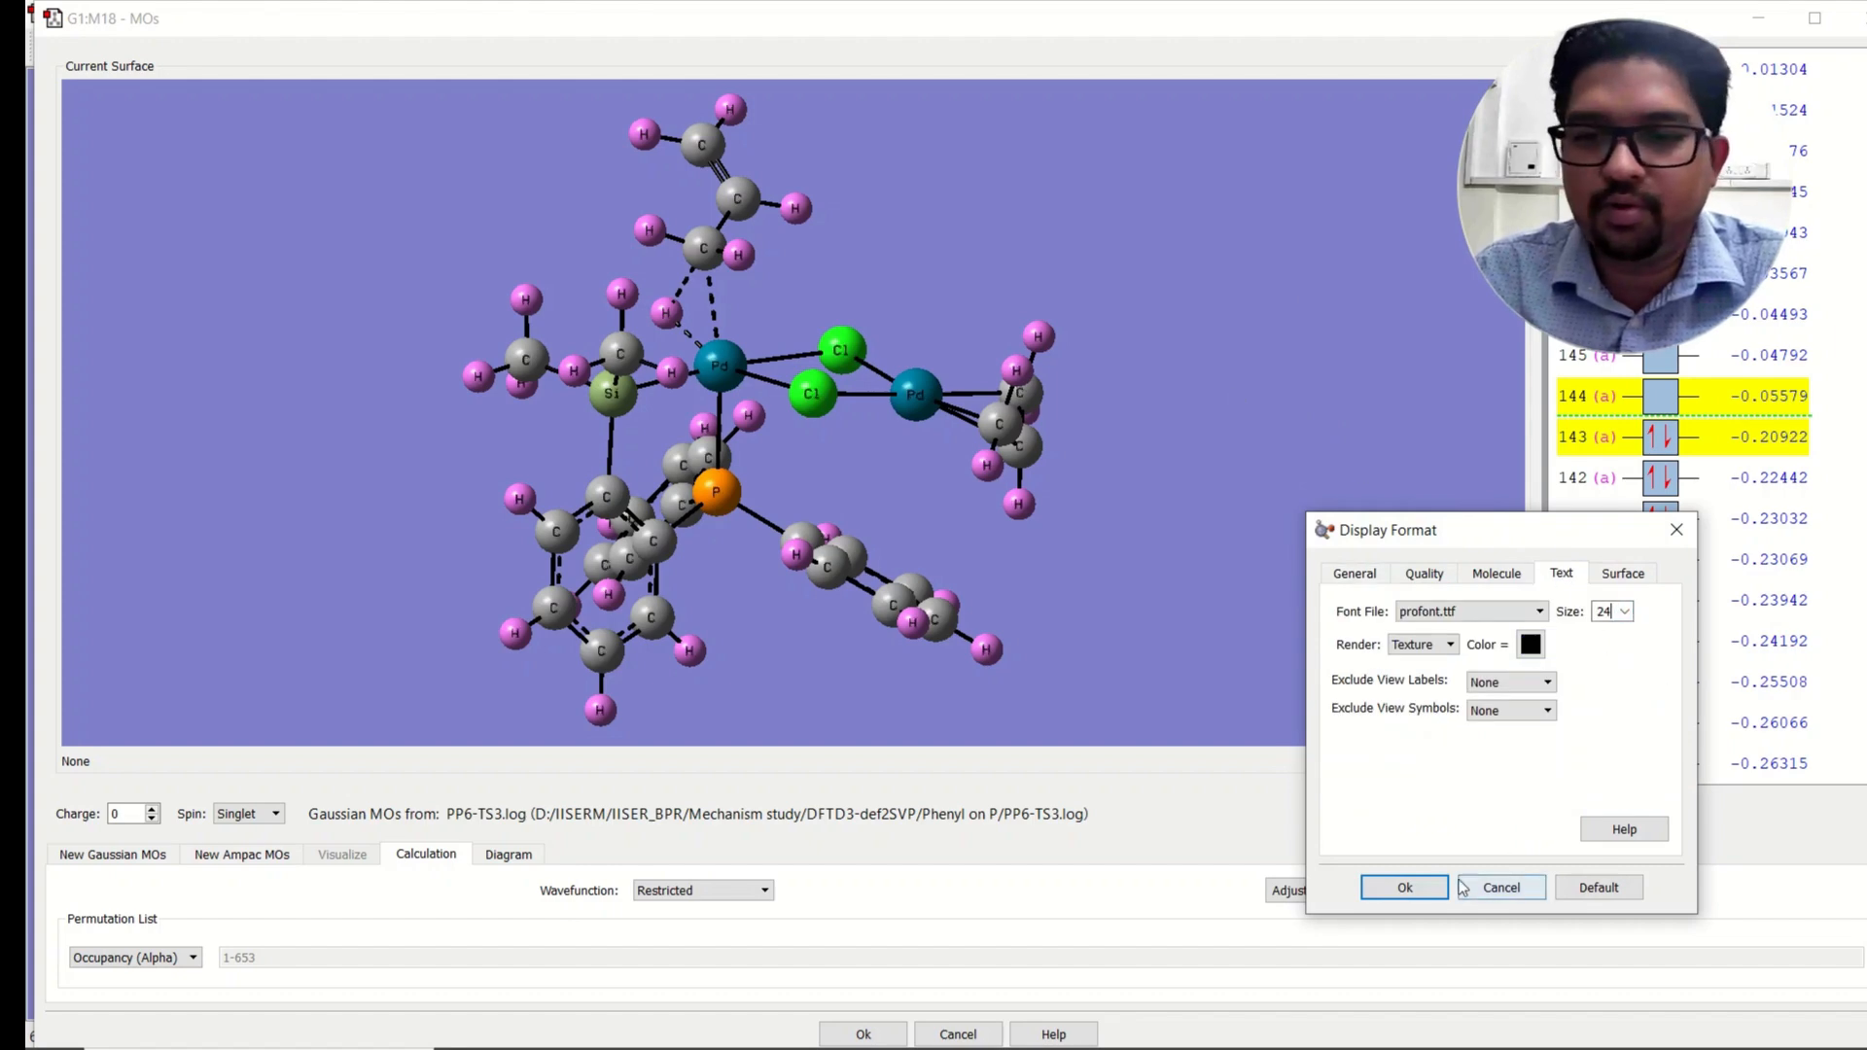
click(1404, 886)
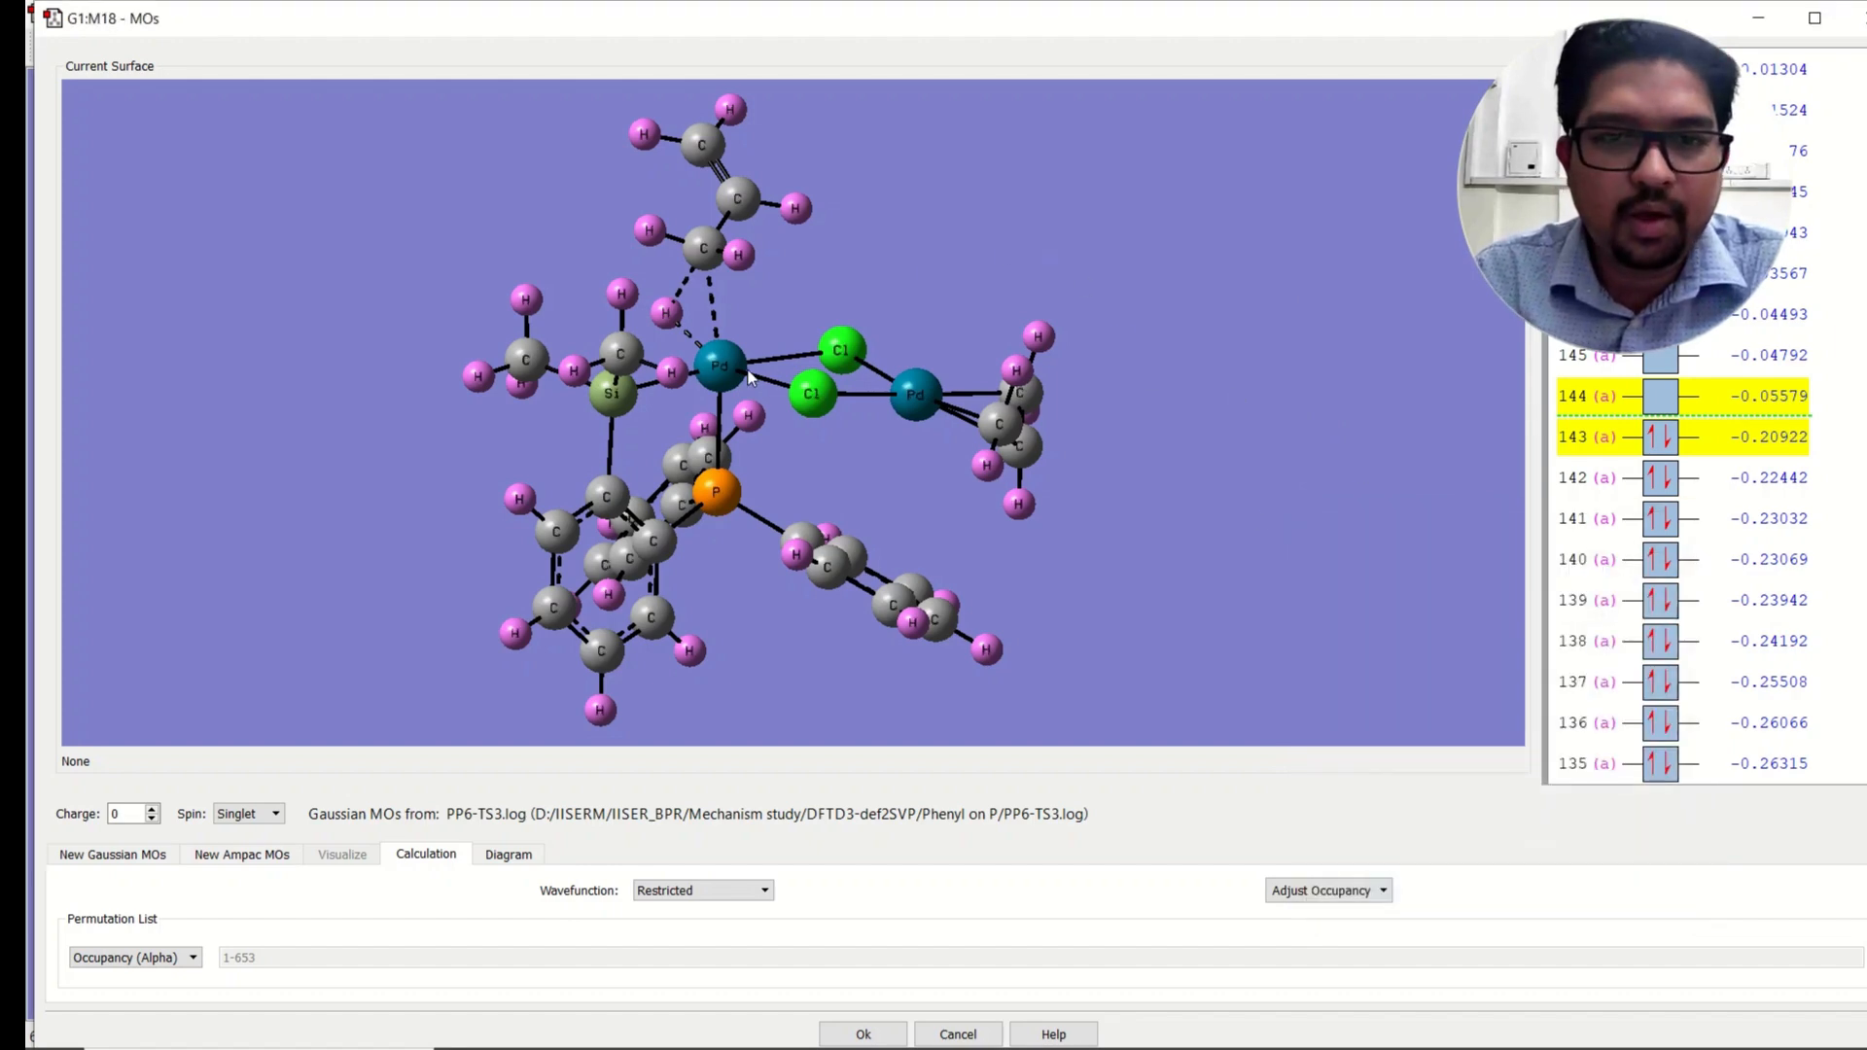
Step: Save the structure from the molecular orbitals window as the image PP6-TS3.tif
drag(724, 370, 716, 372)
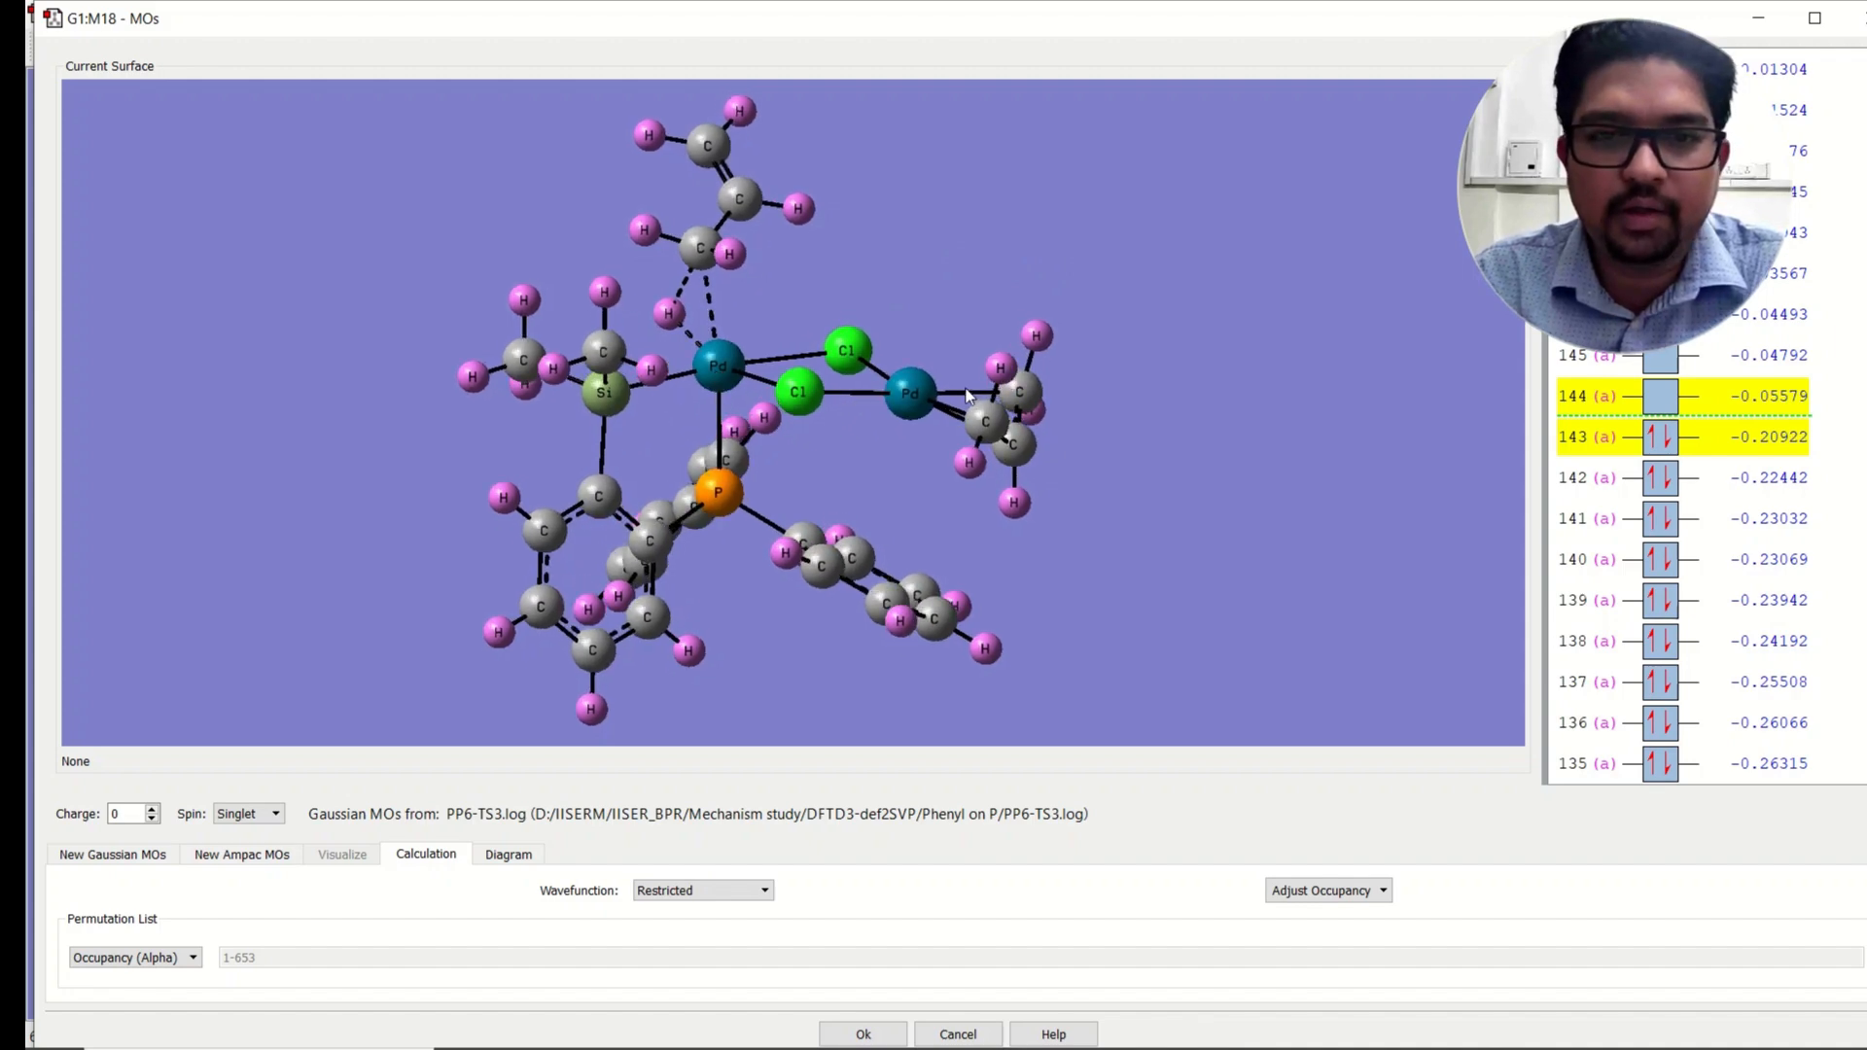
right_click(997, 177)
mouse_move(1017, 188)
click(1153, 218)
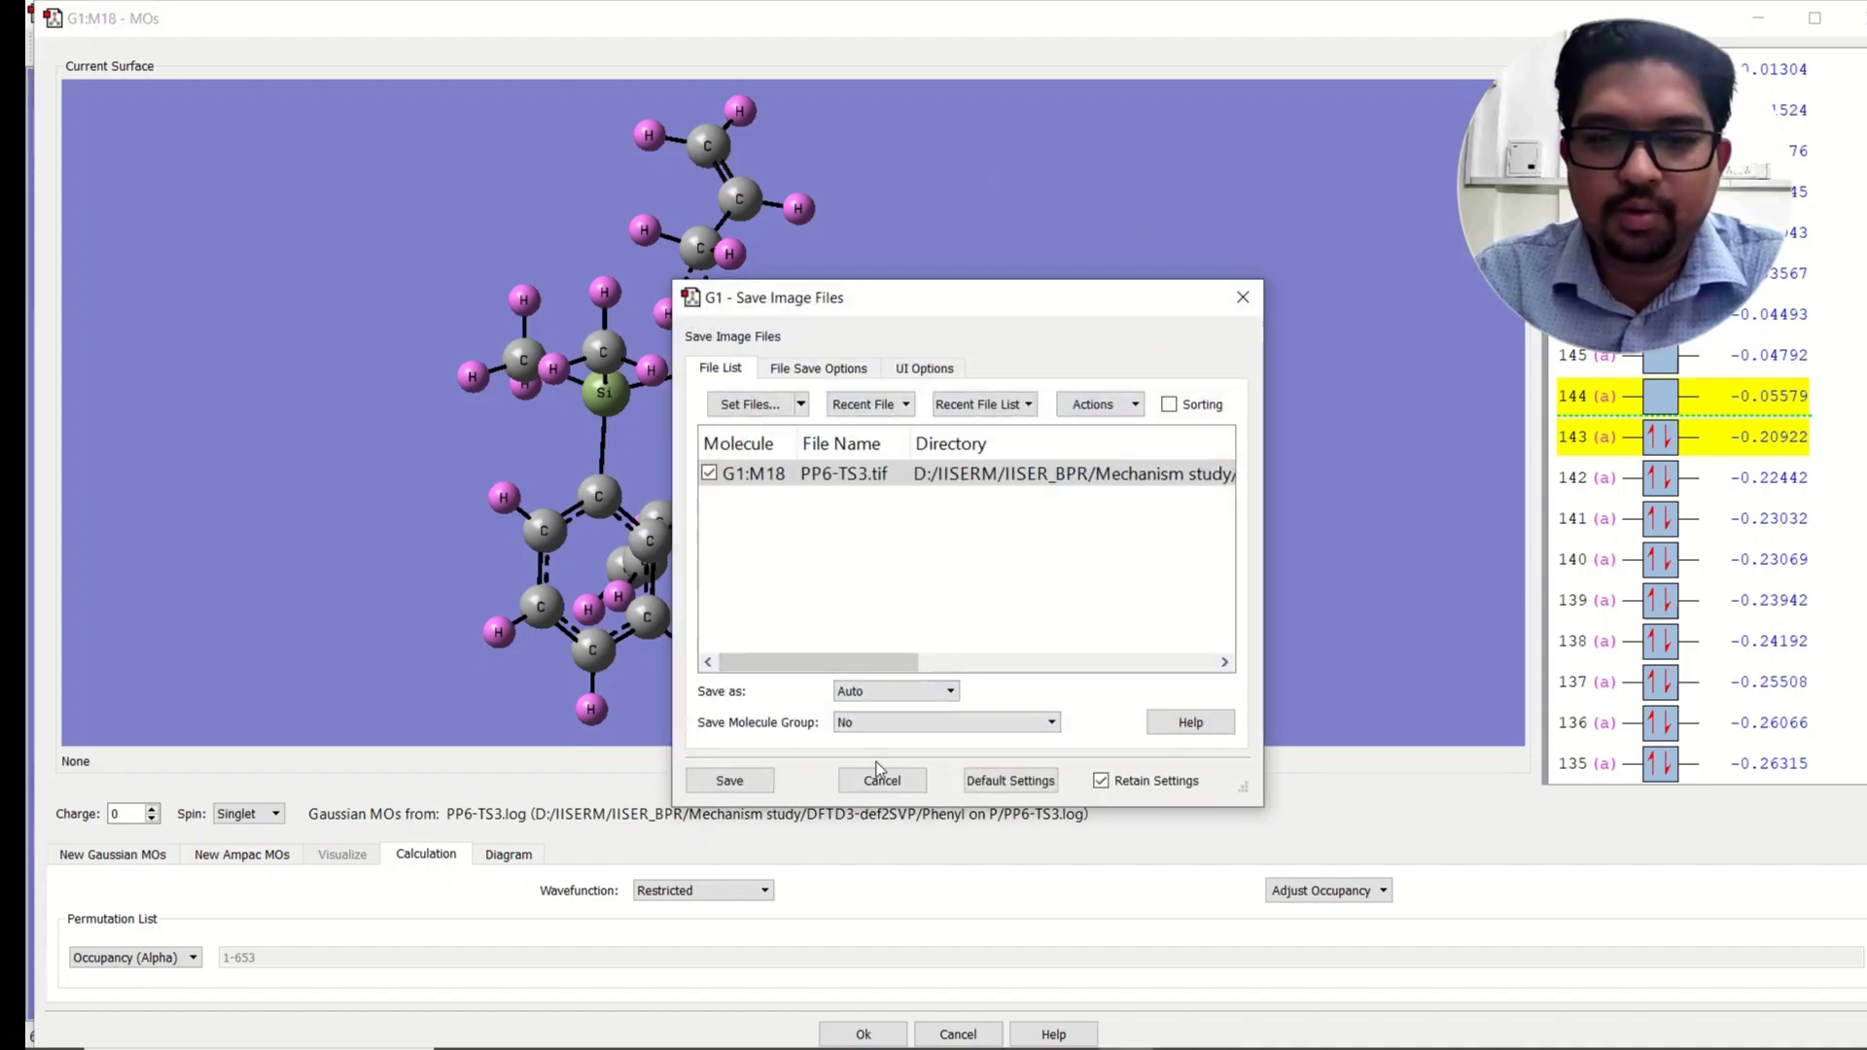
click(730, 780)
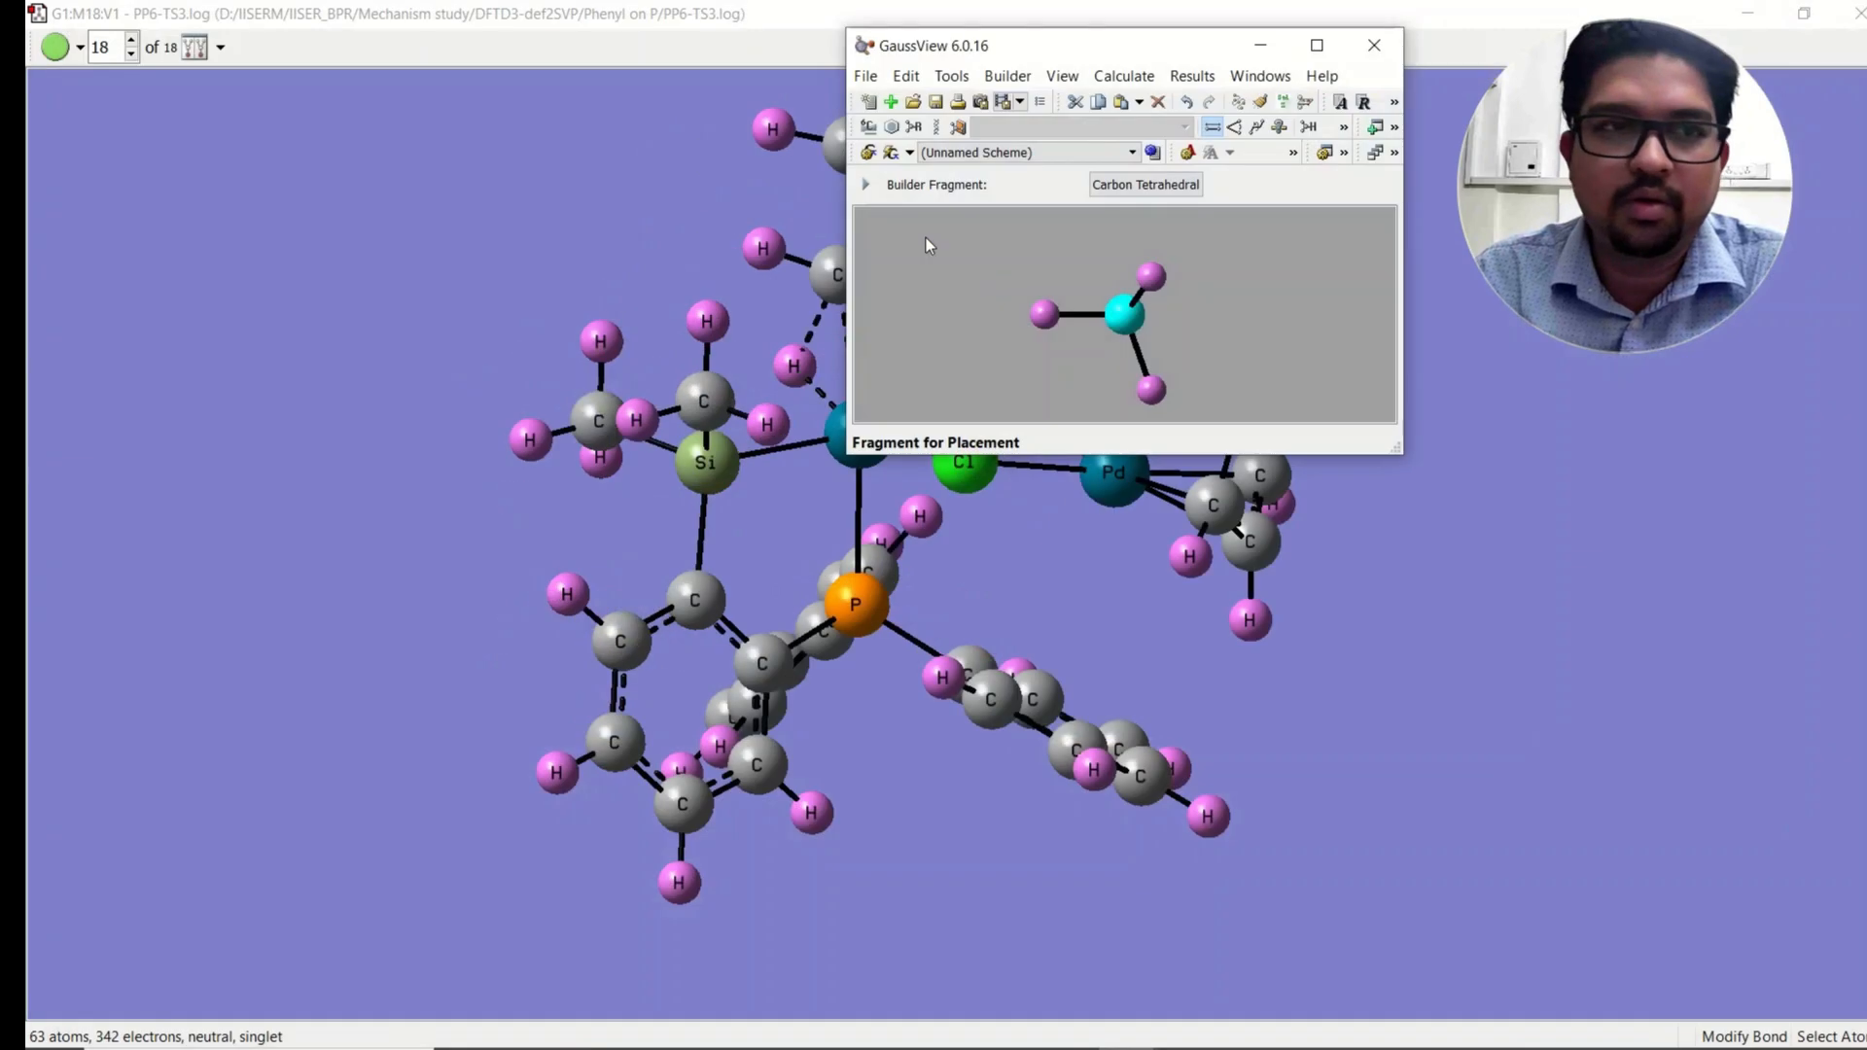
Step: Open the saved PP6-TS3.tif image from its folder to review it
click(1750, 19)
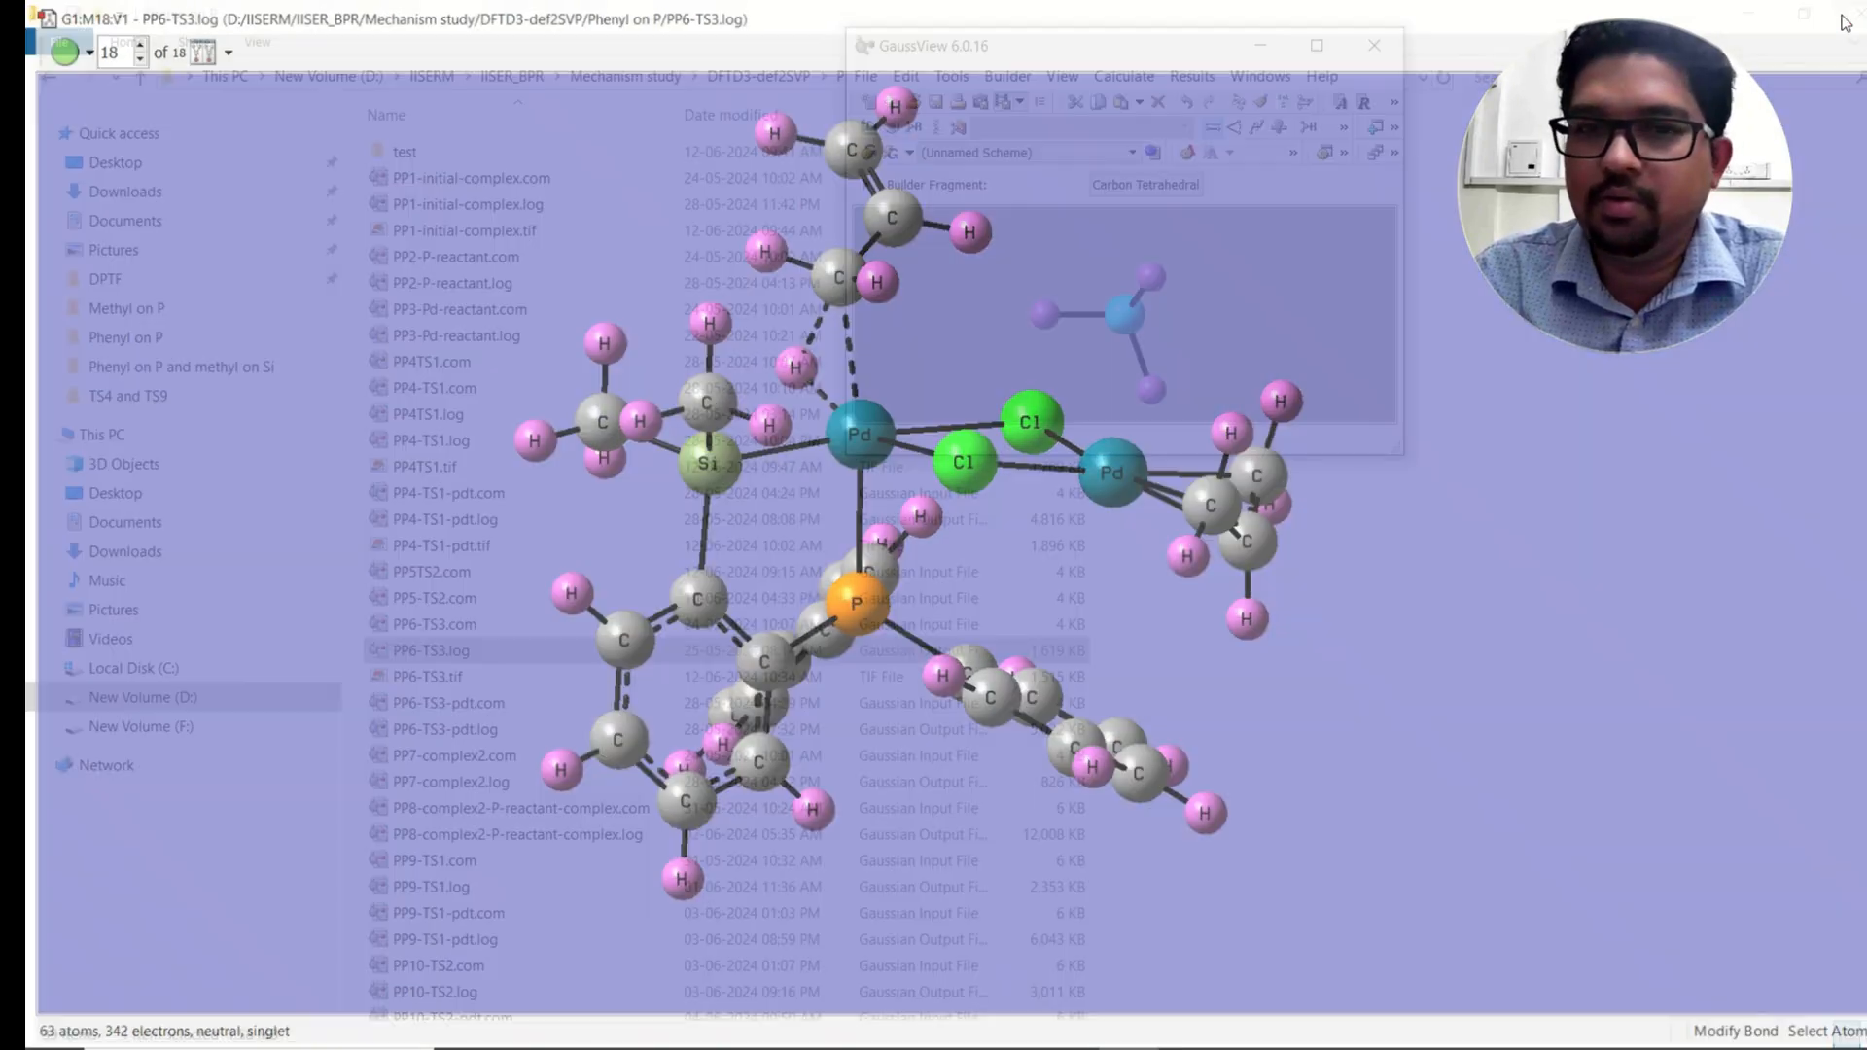
click(429, 677)
double_click(432, 678)
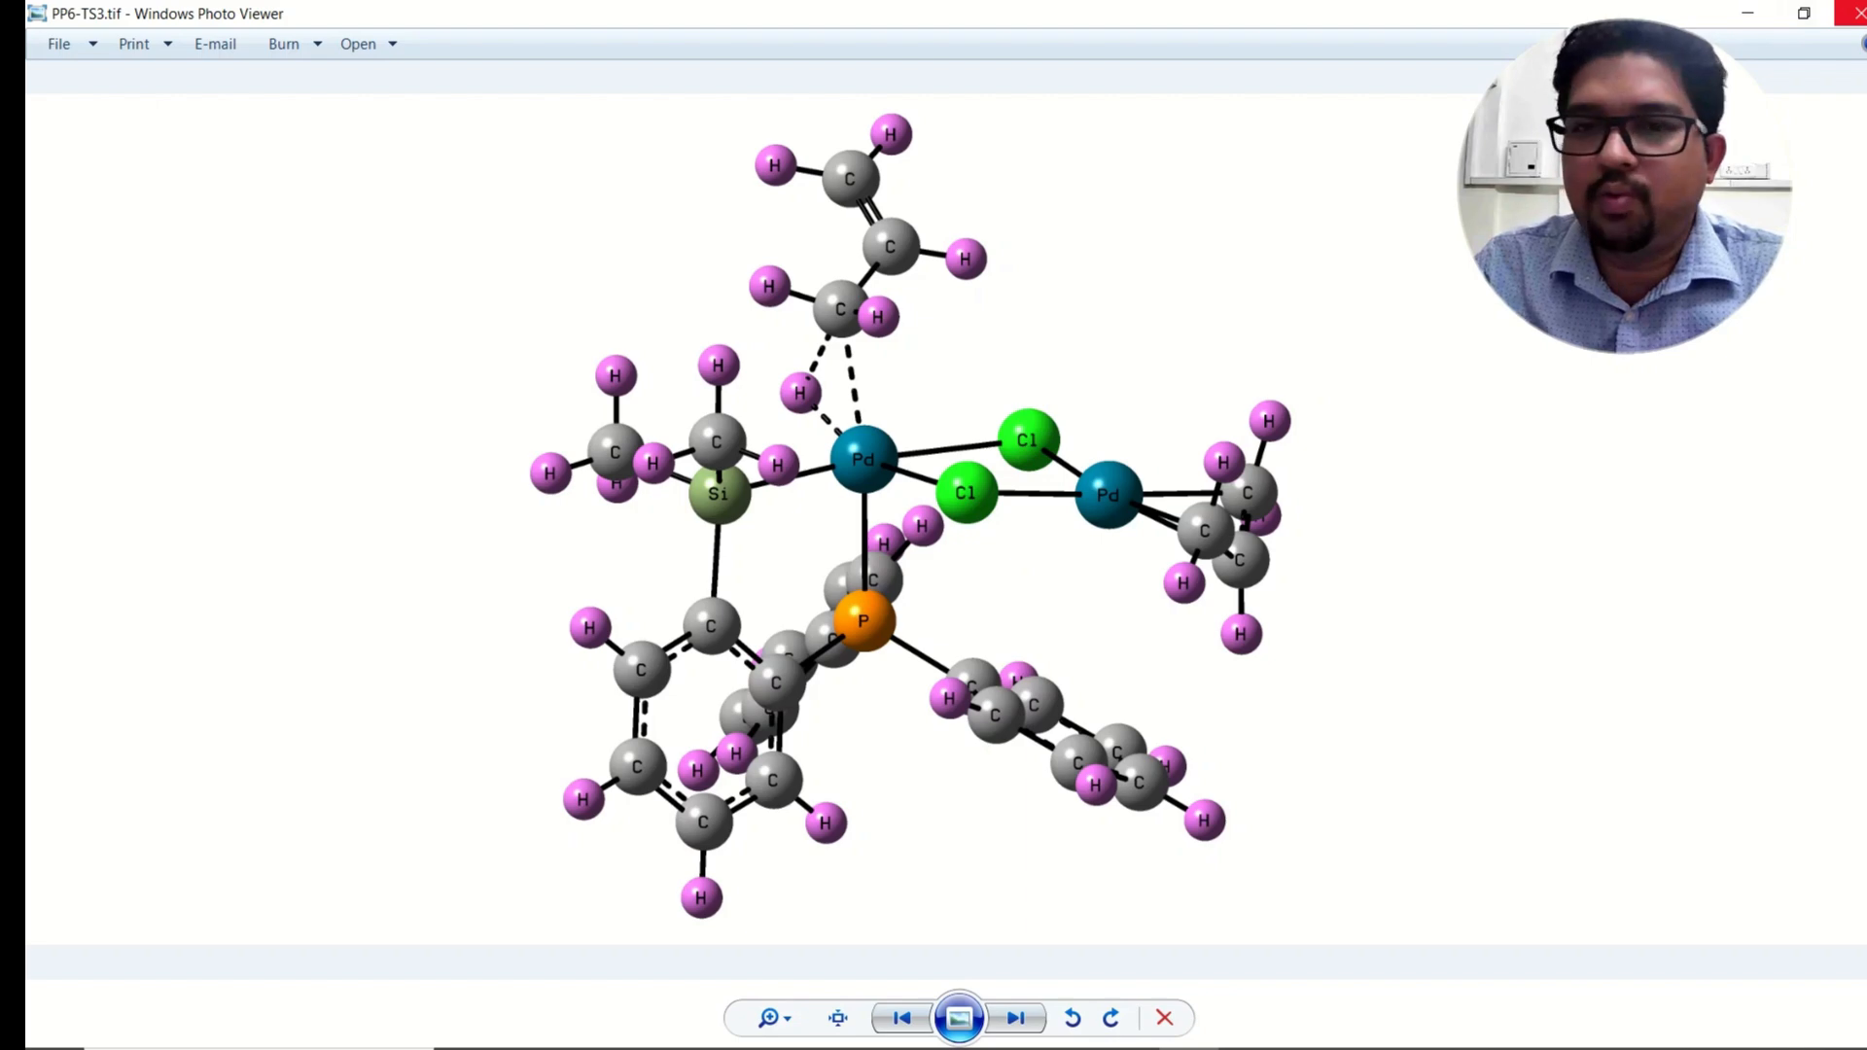
Step: Close the image viewer and bring the GaussView main window back, maximized
click(1855, 12)
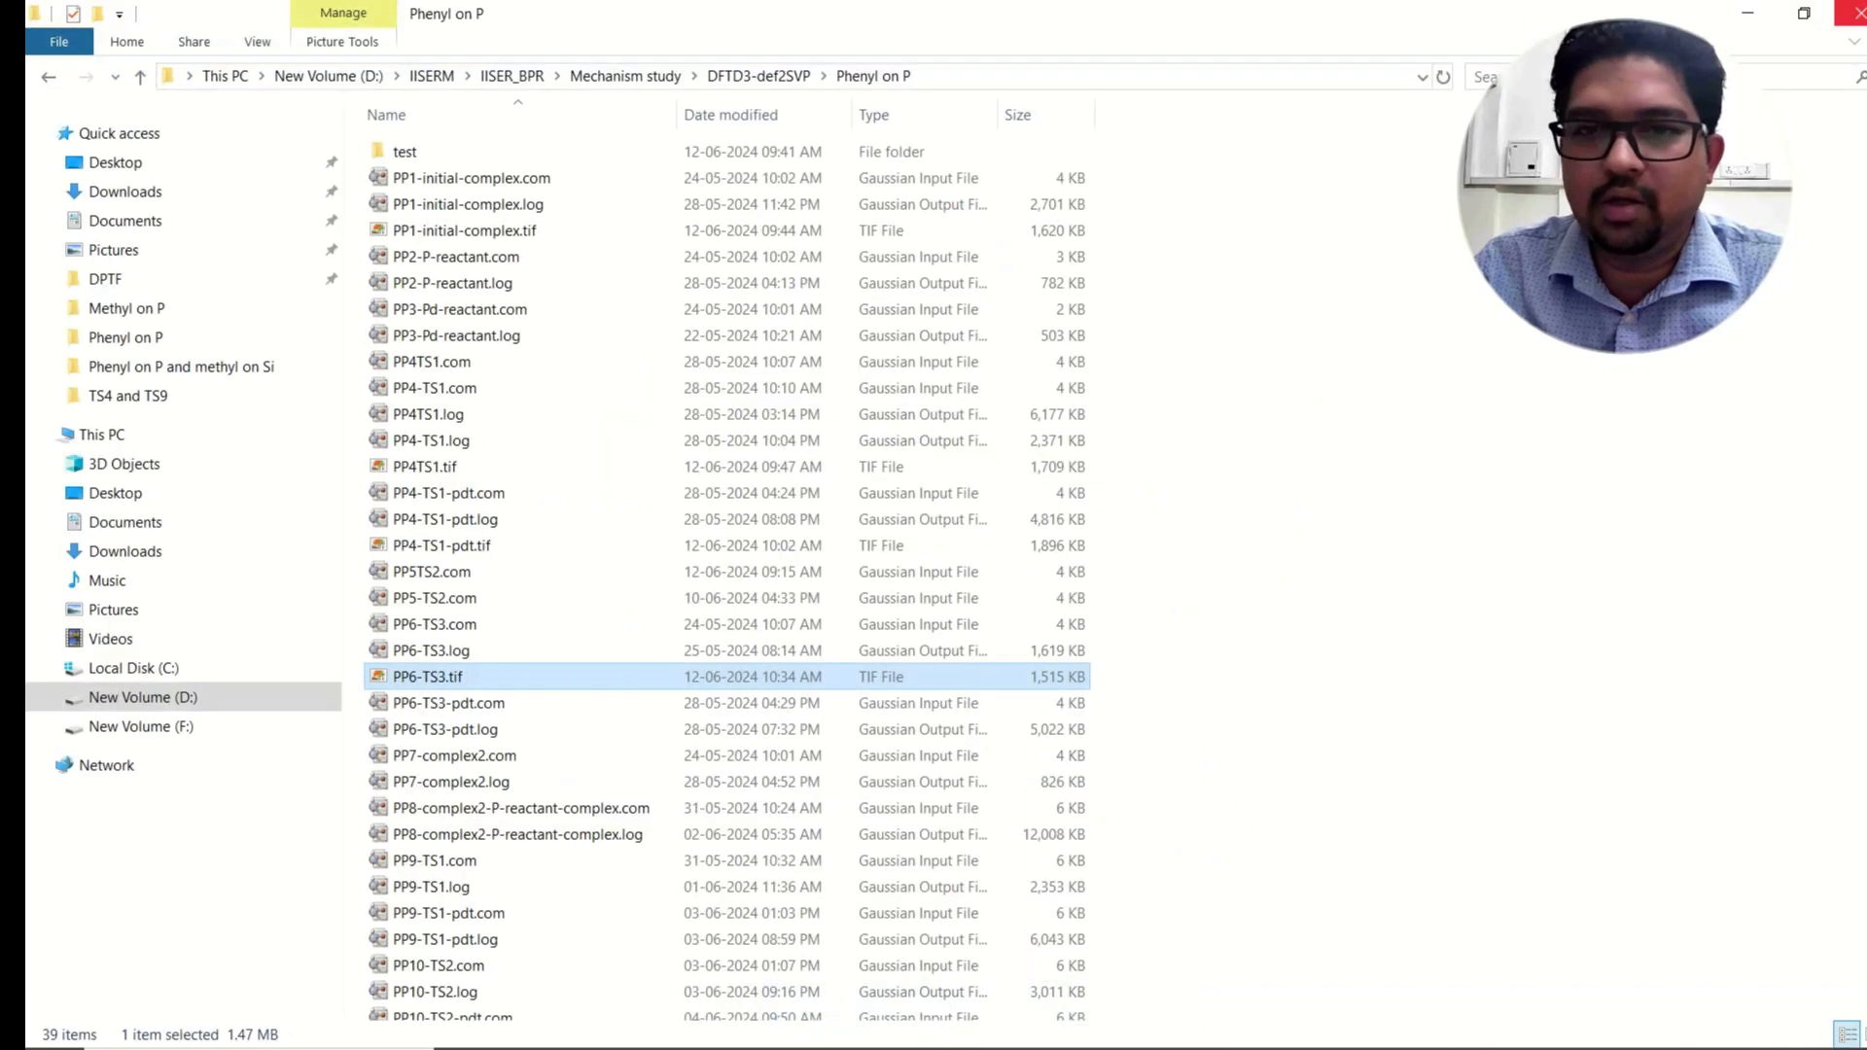
click(1128, 1025)
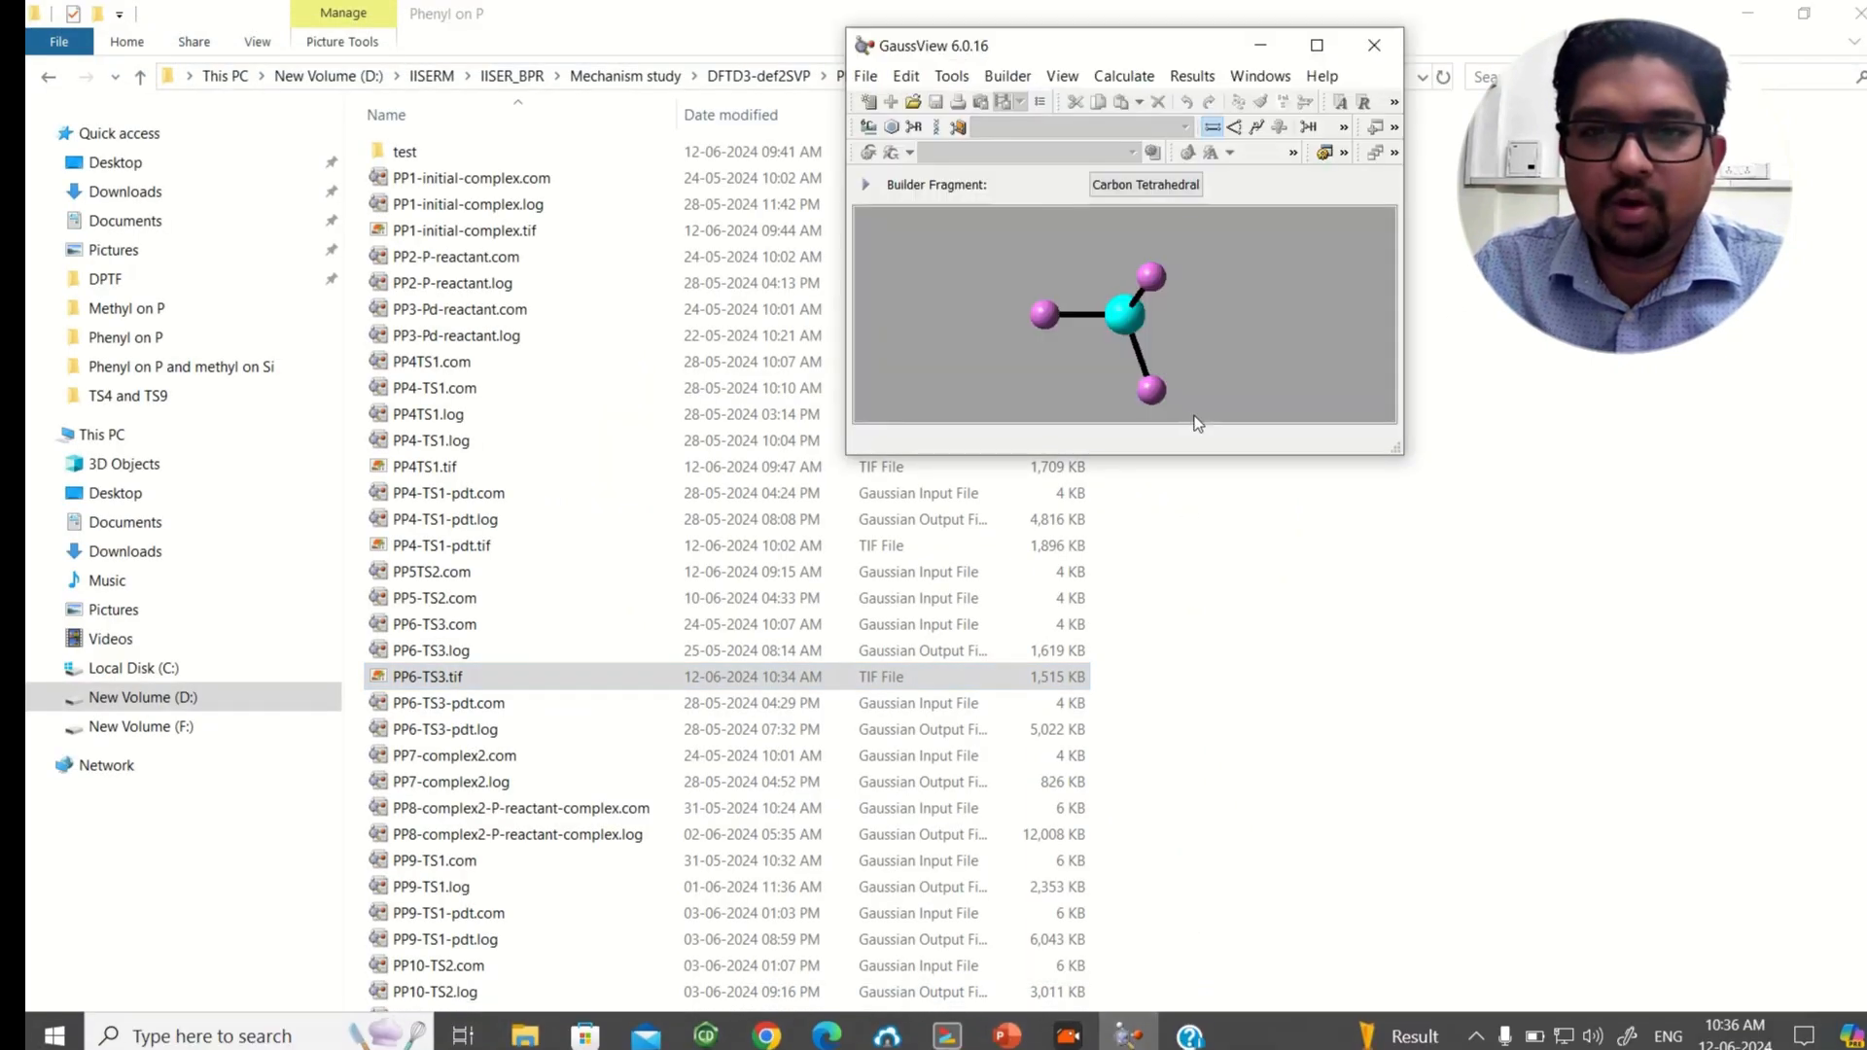
click(1316, 45)
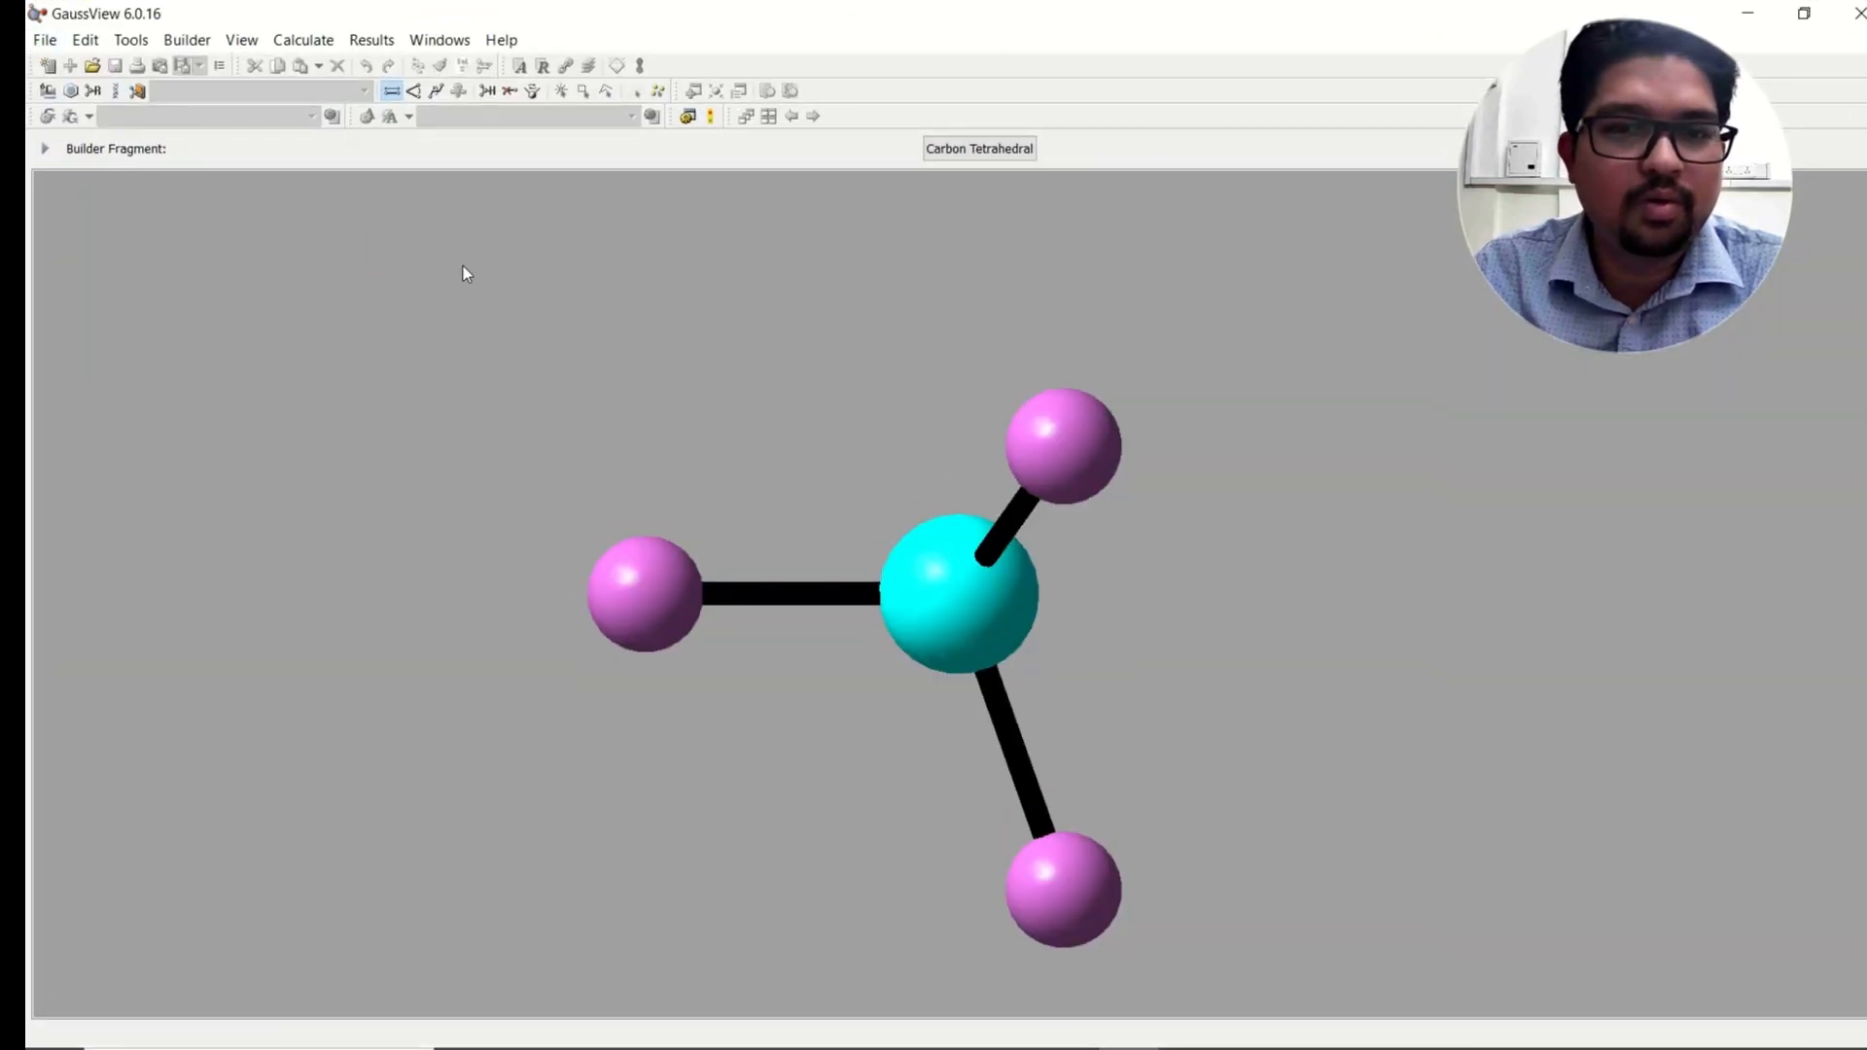
Step: Open a new molecule window and place a tetrahedral carbon (methane) fragment in it
click(45, 40)
click(88, 73)
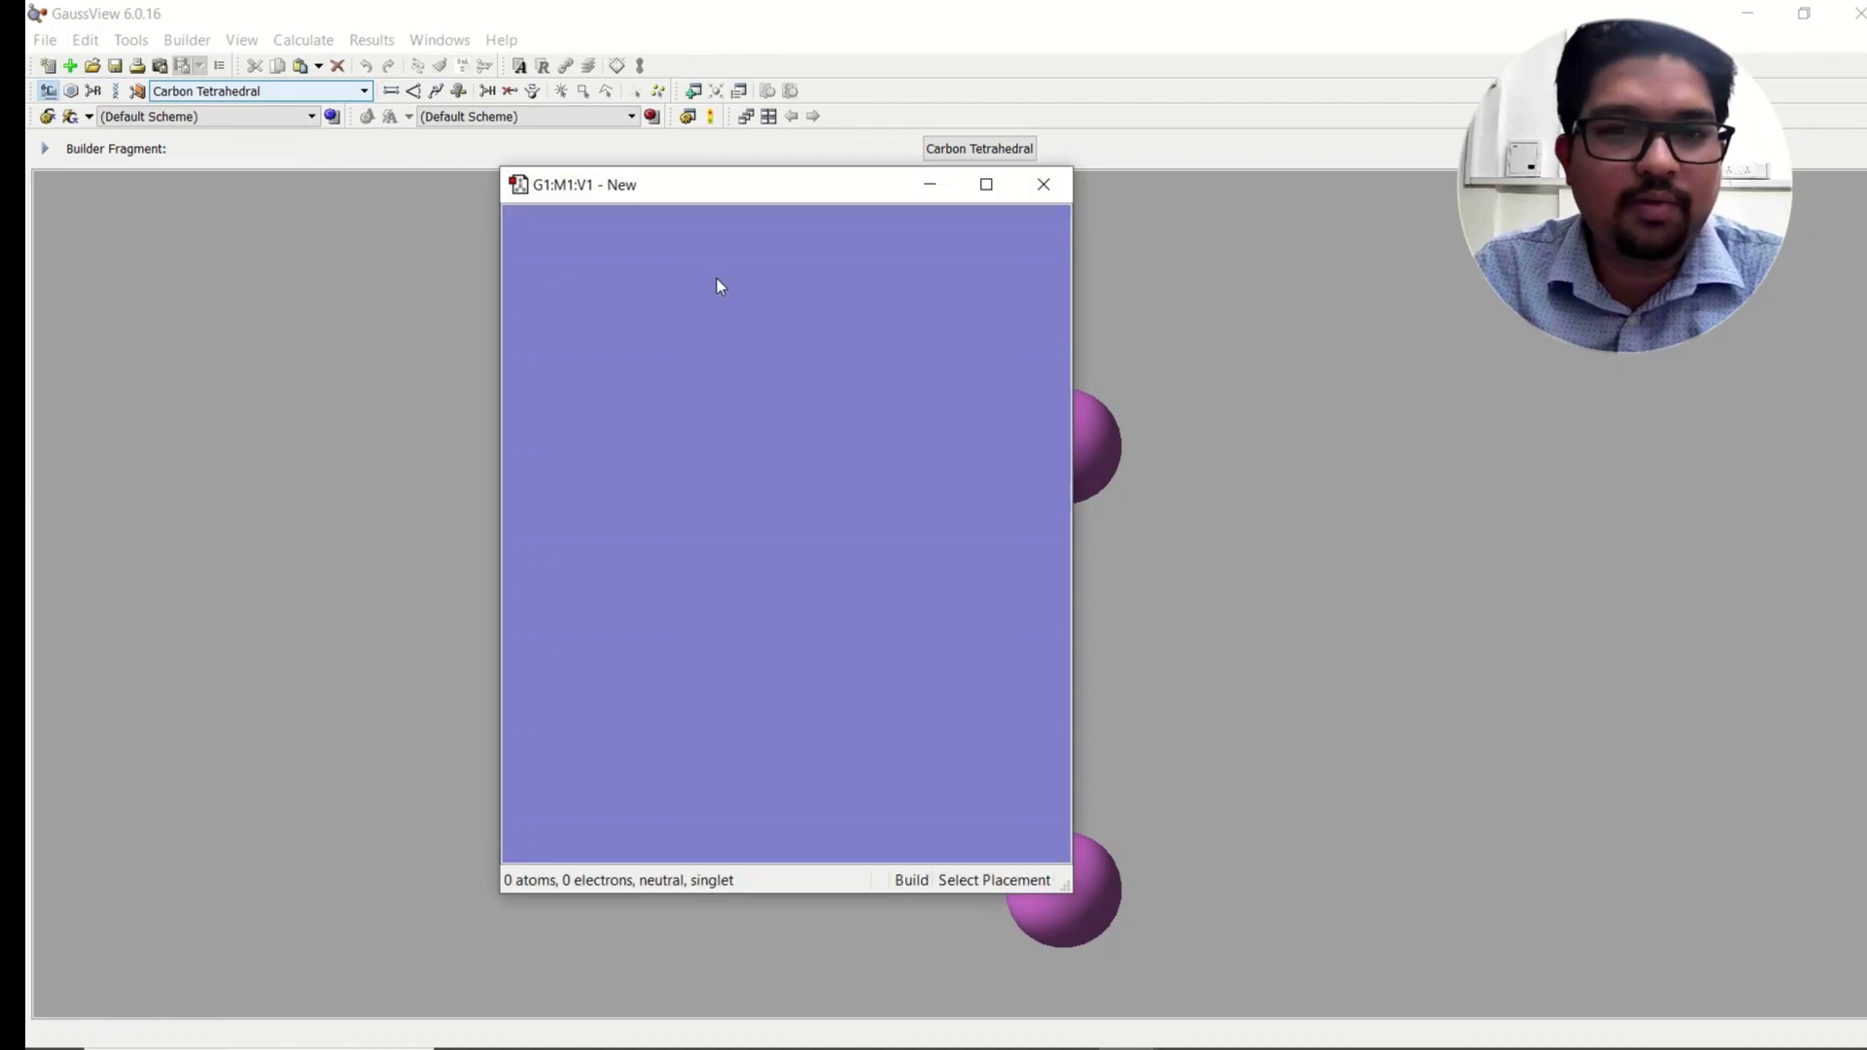
drag(785, 183, 1176, 124)
click(1065, 358)
drag(1077, 352, 1113, 273)
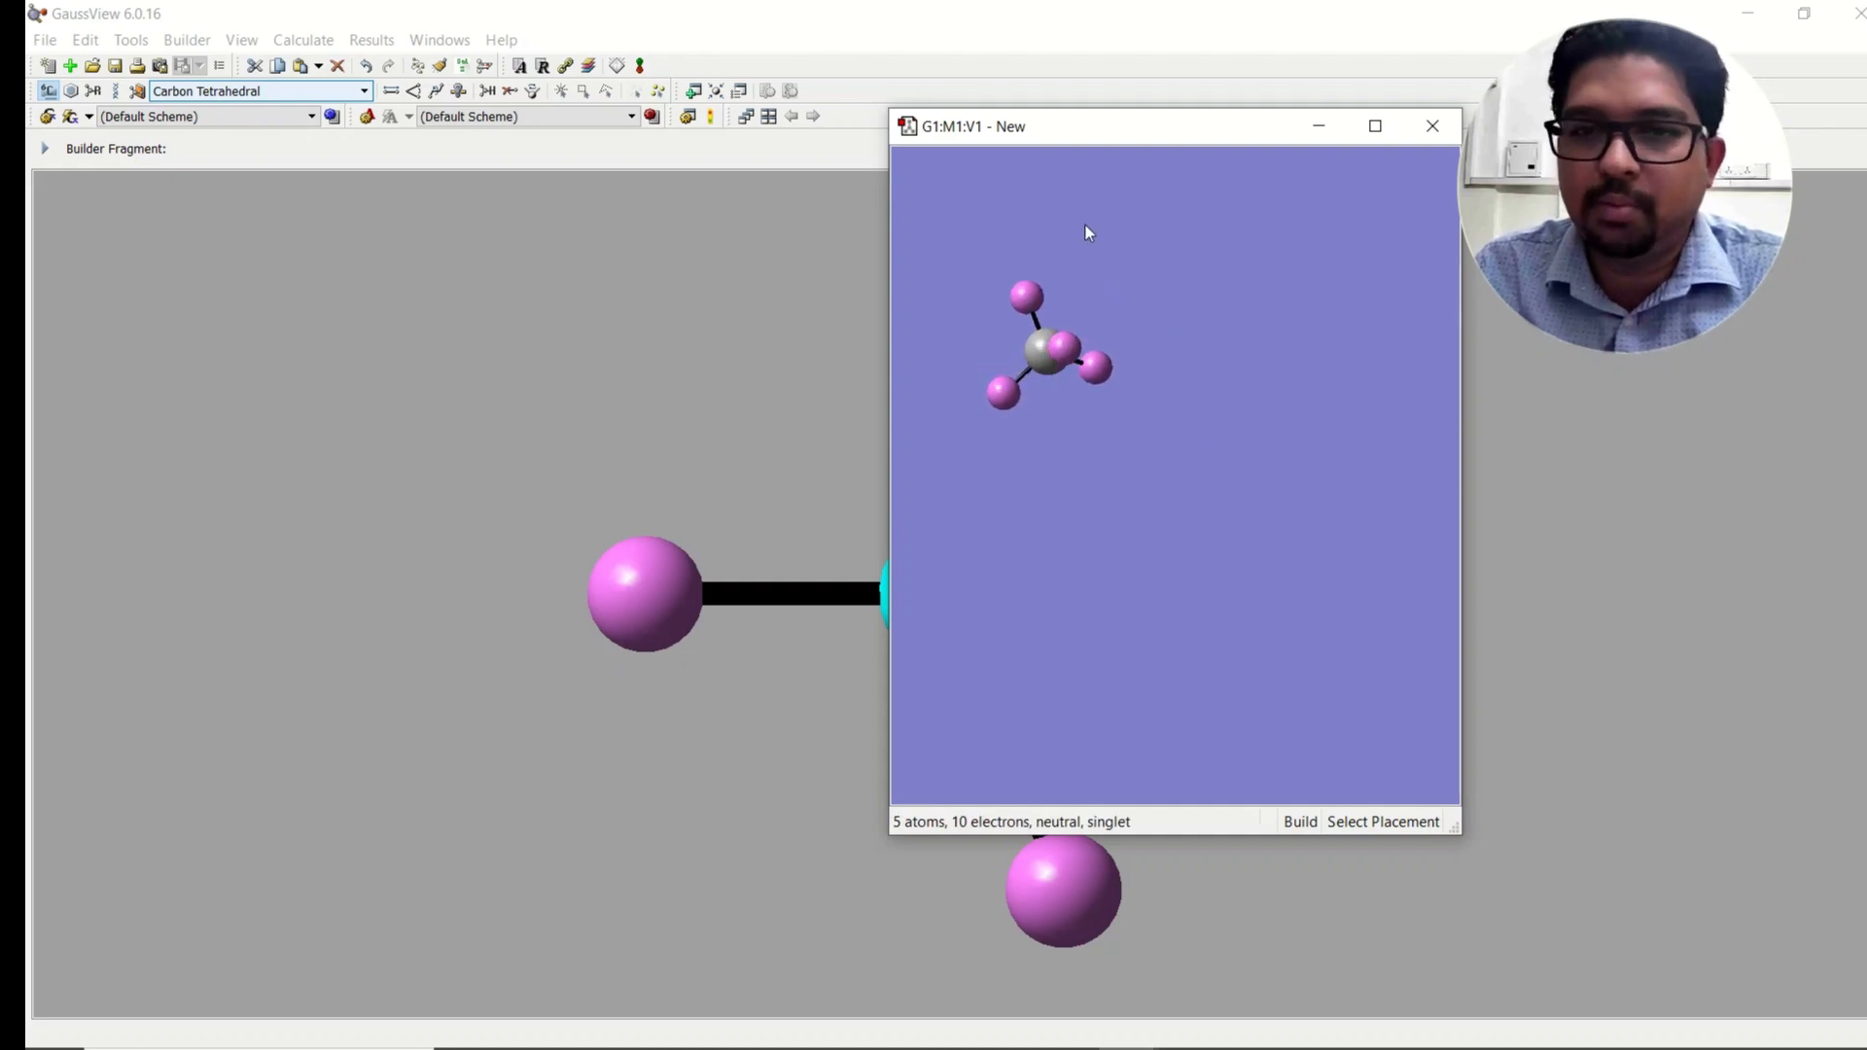
Step: Attach a second tetrahedral carbon to the methane's upper hydrogen, forming ethane
scroll(1087, 224, up, 2)
drag(1138, 134, 849, 116)
middle_drag(791, 236, 953, 358)
scroll(953, 358, up, 3)
middle_drag(950, 274, 977, 465)
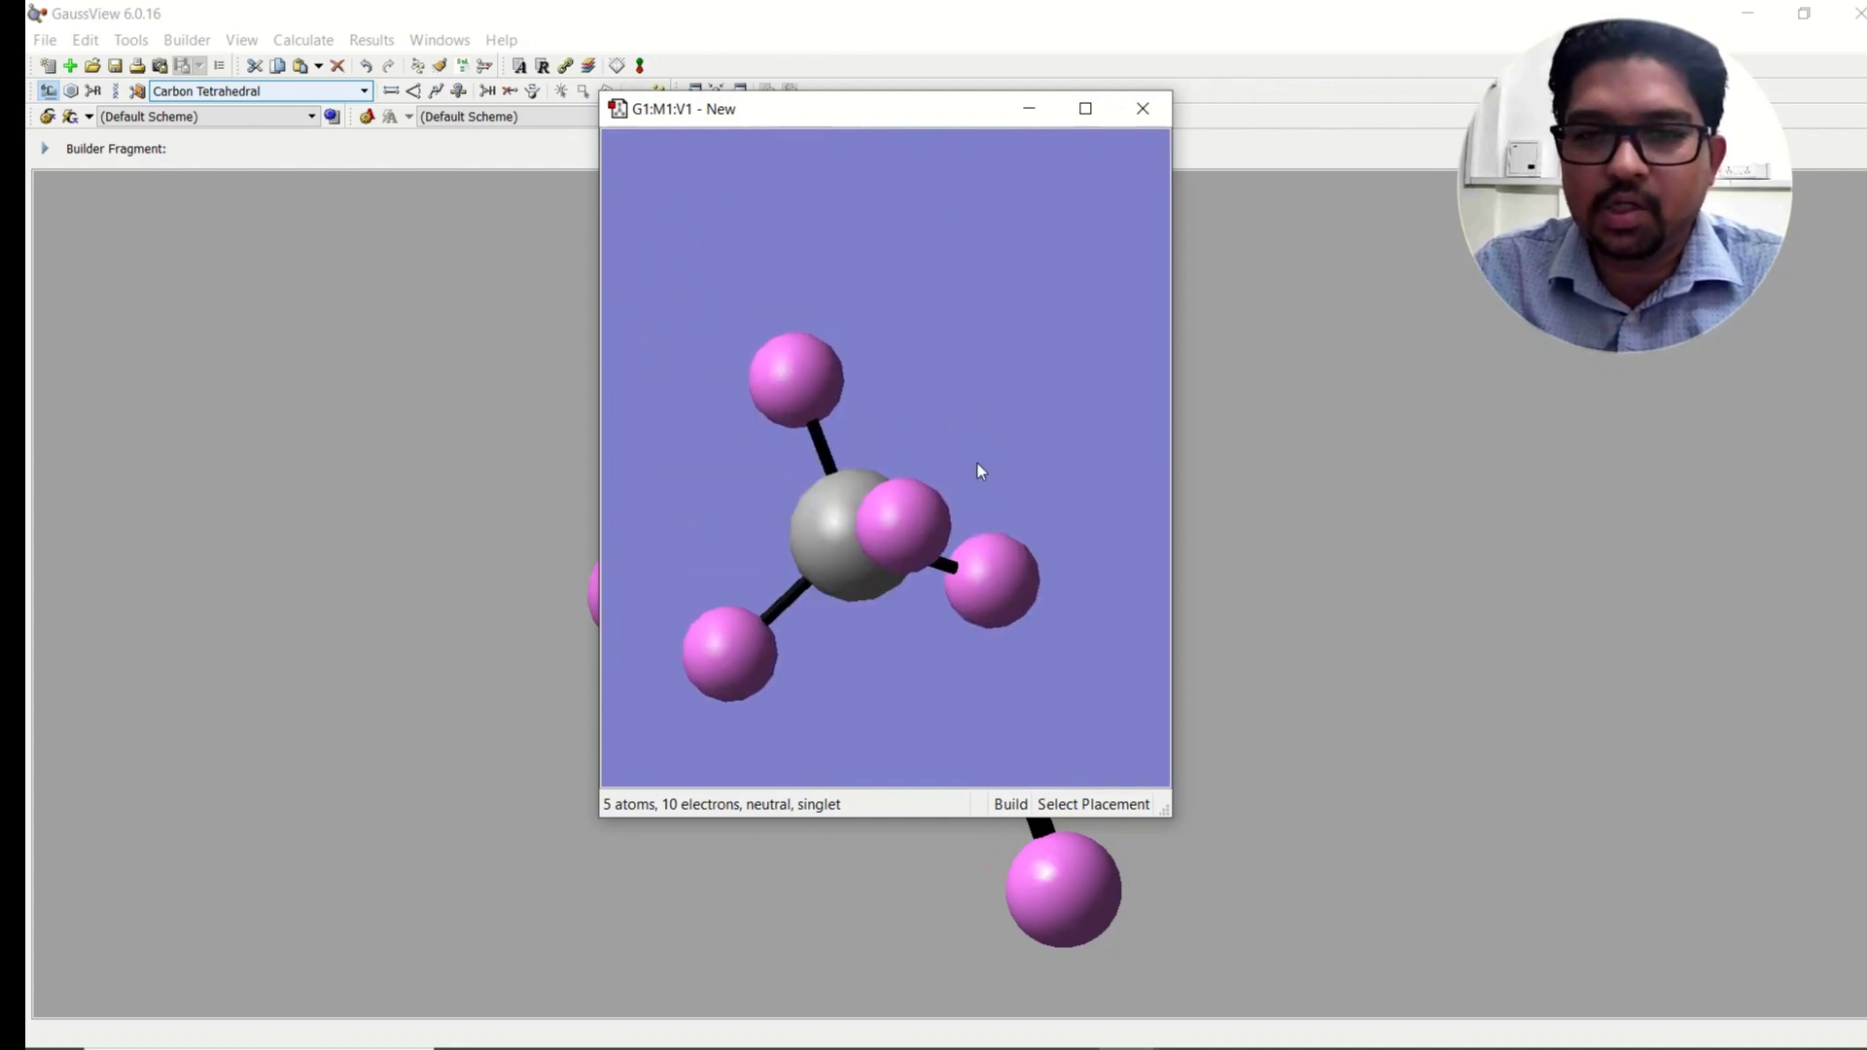
scroll(978, 465, up, 1)
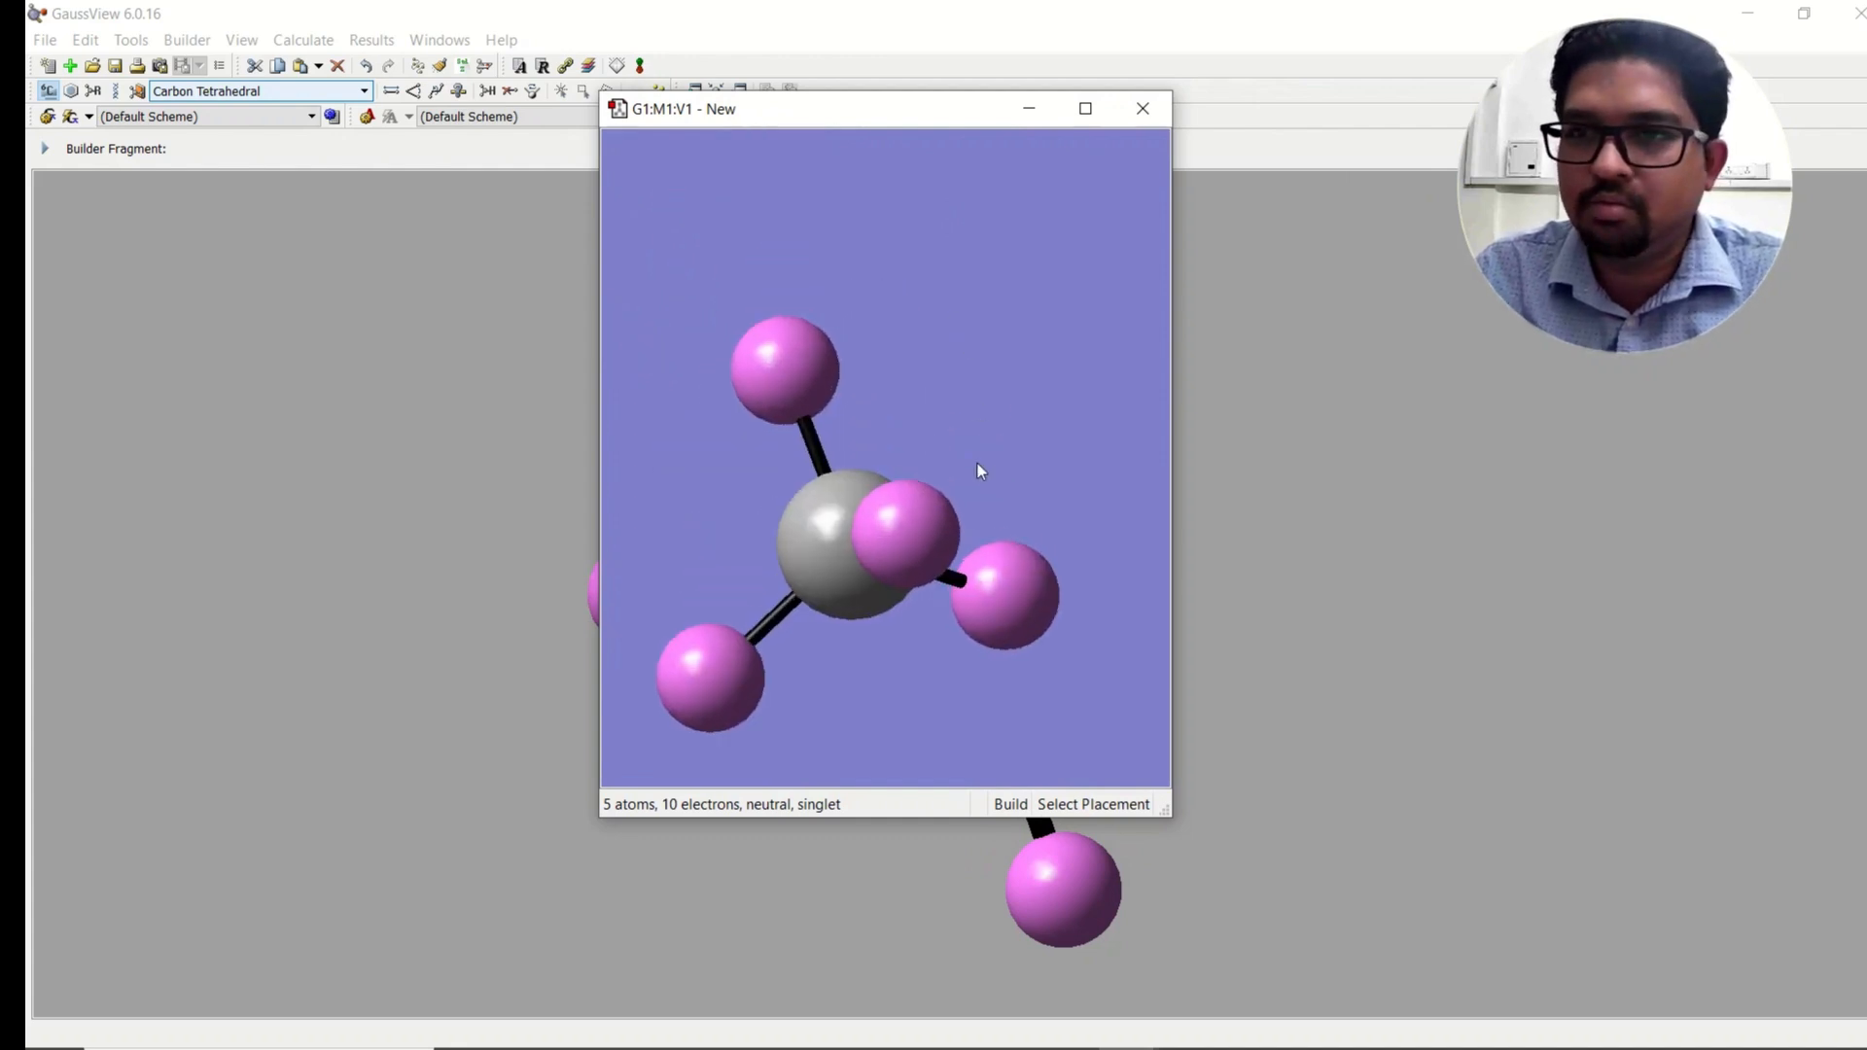
drag(977, 463, 1016, 396)
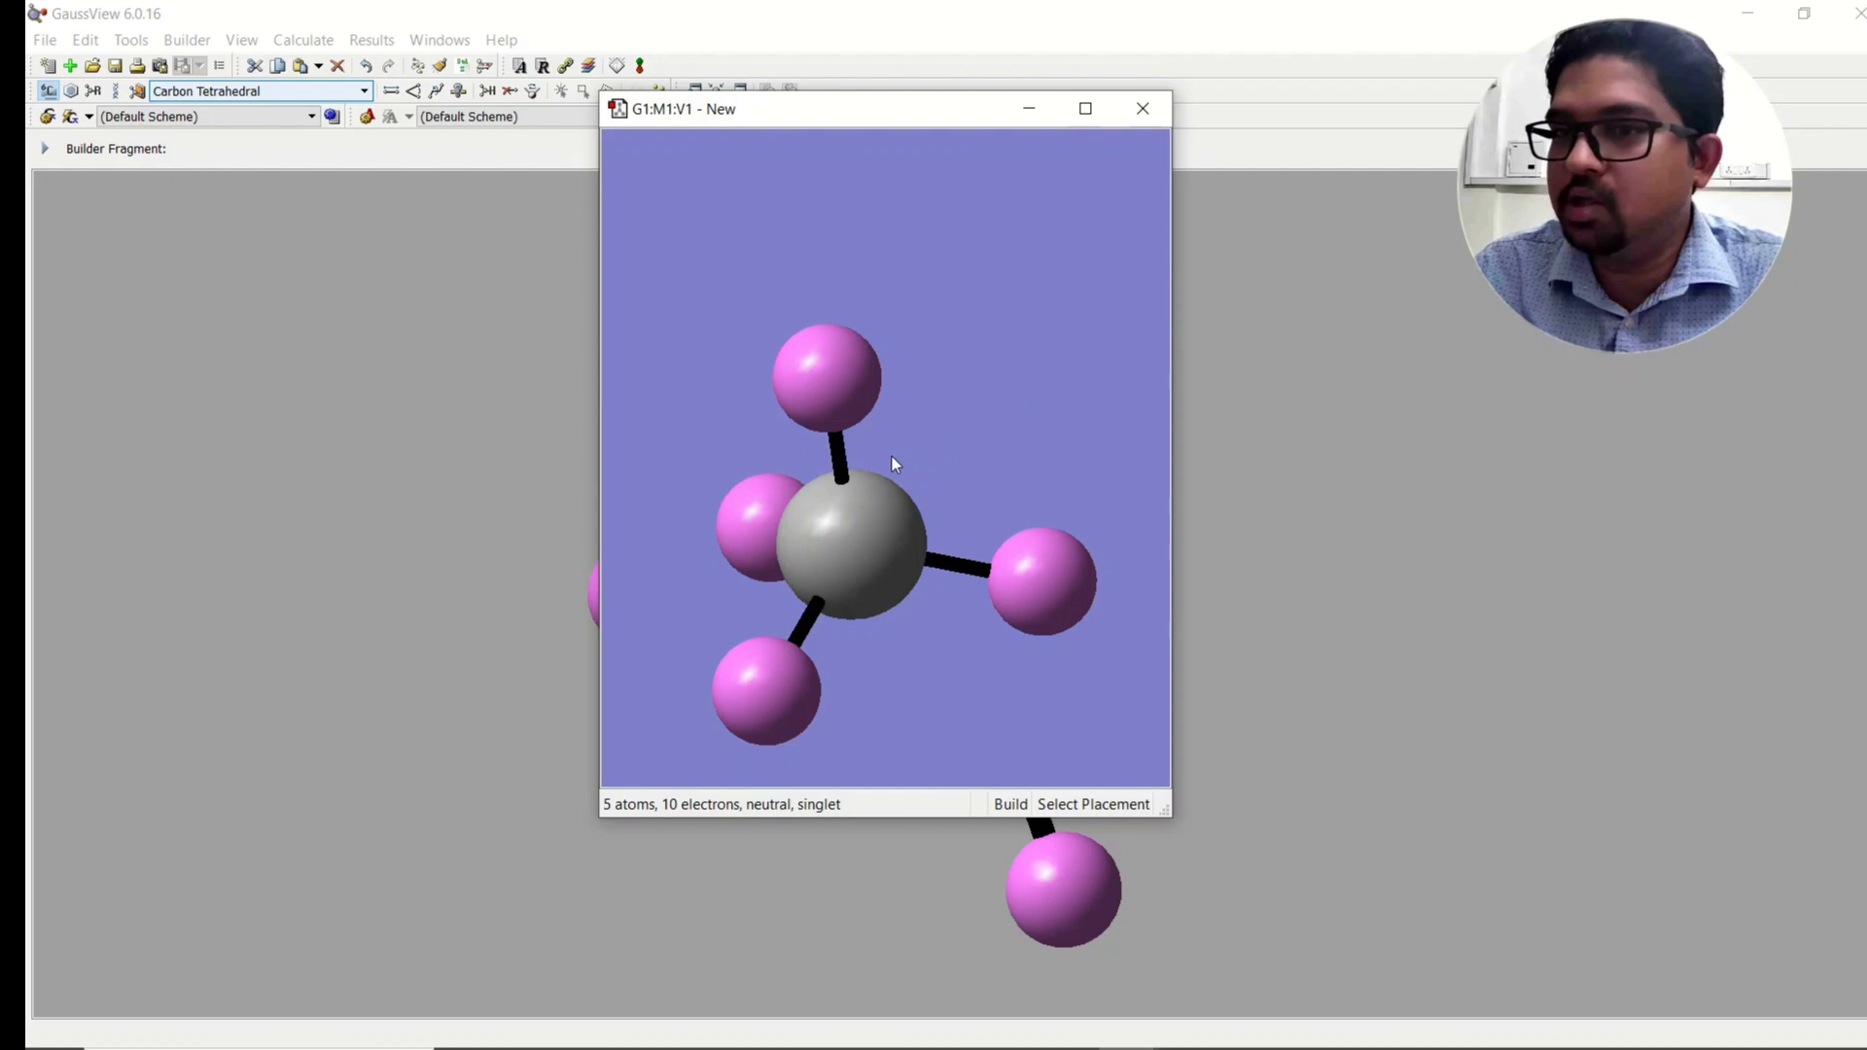
middle_drag(884, 492, 881, 407)
drag(883, 411, 896, 417)
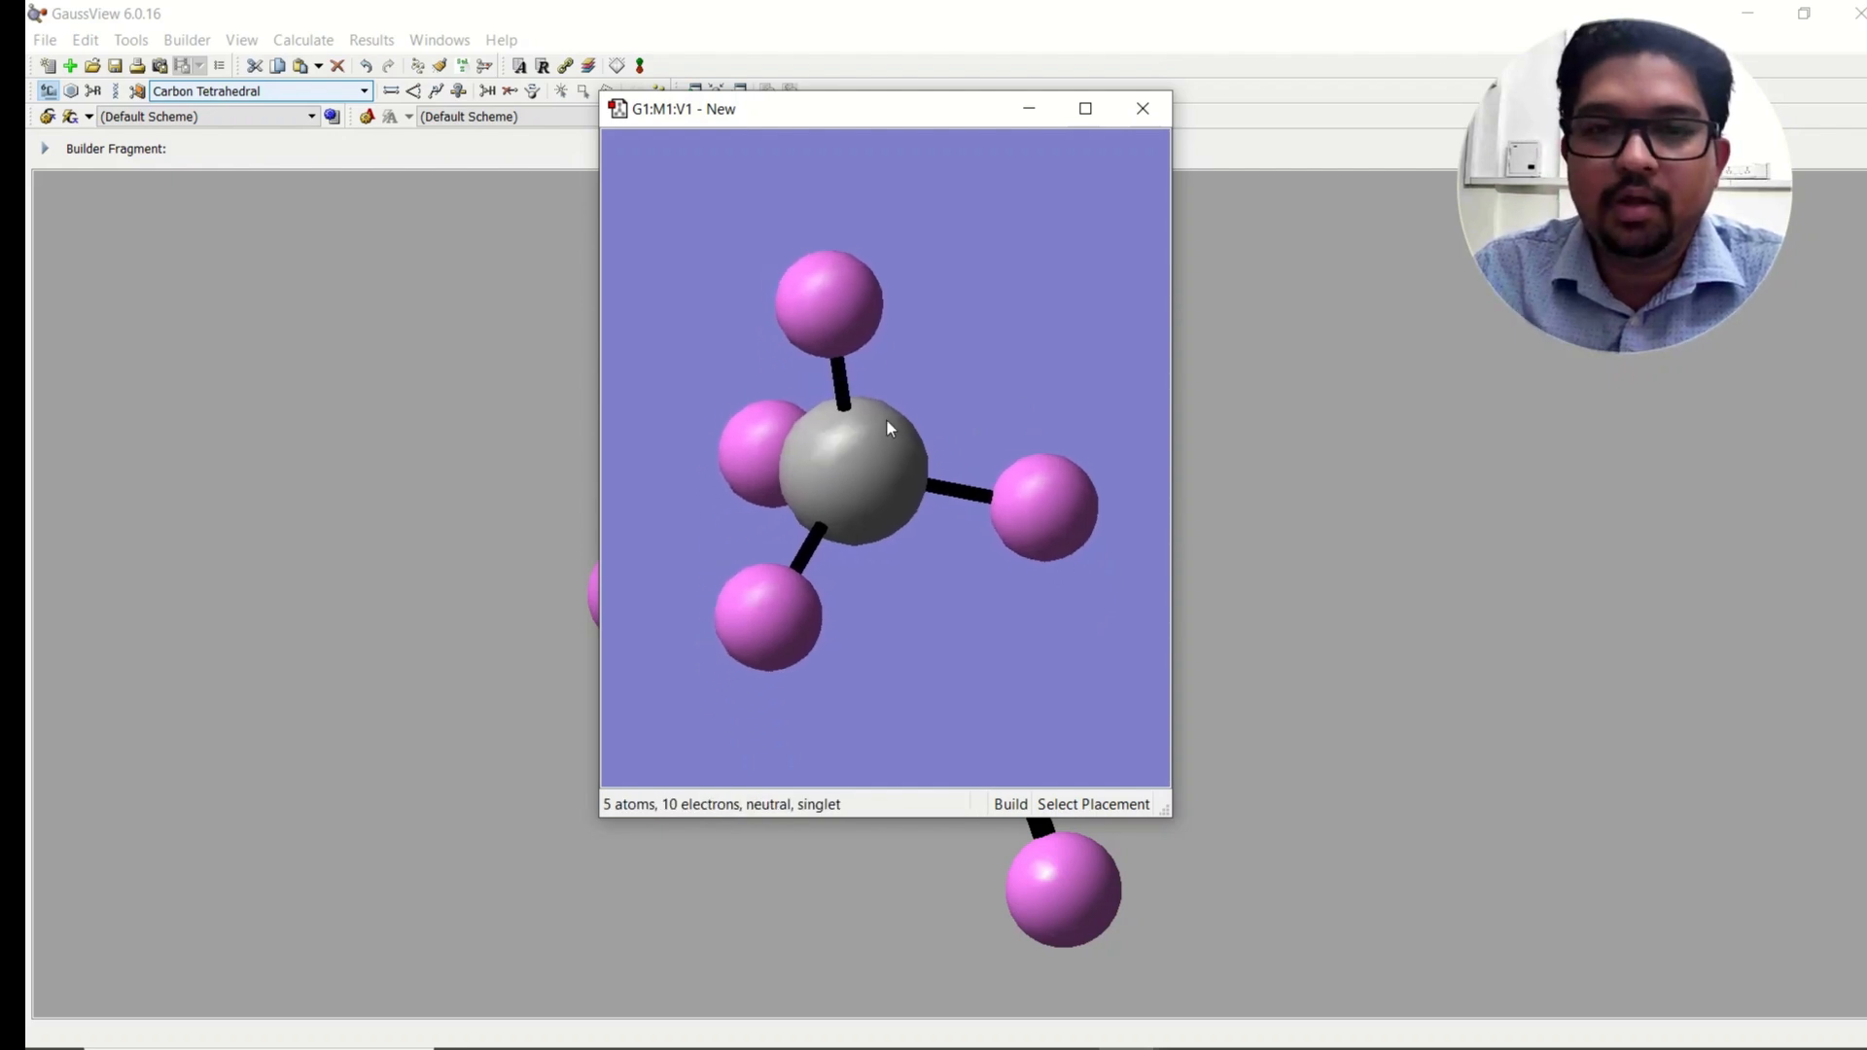
drag(875, 499, 911, 487)
scroll(899, 477, up, 2)
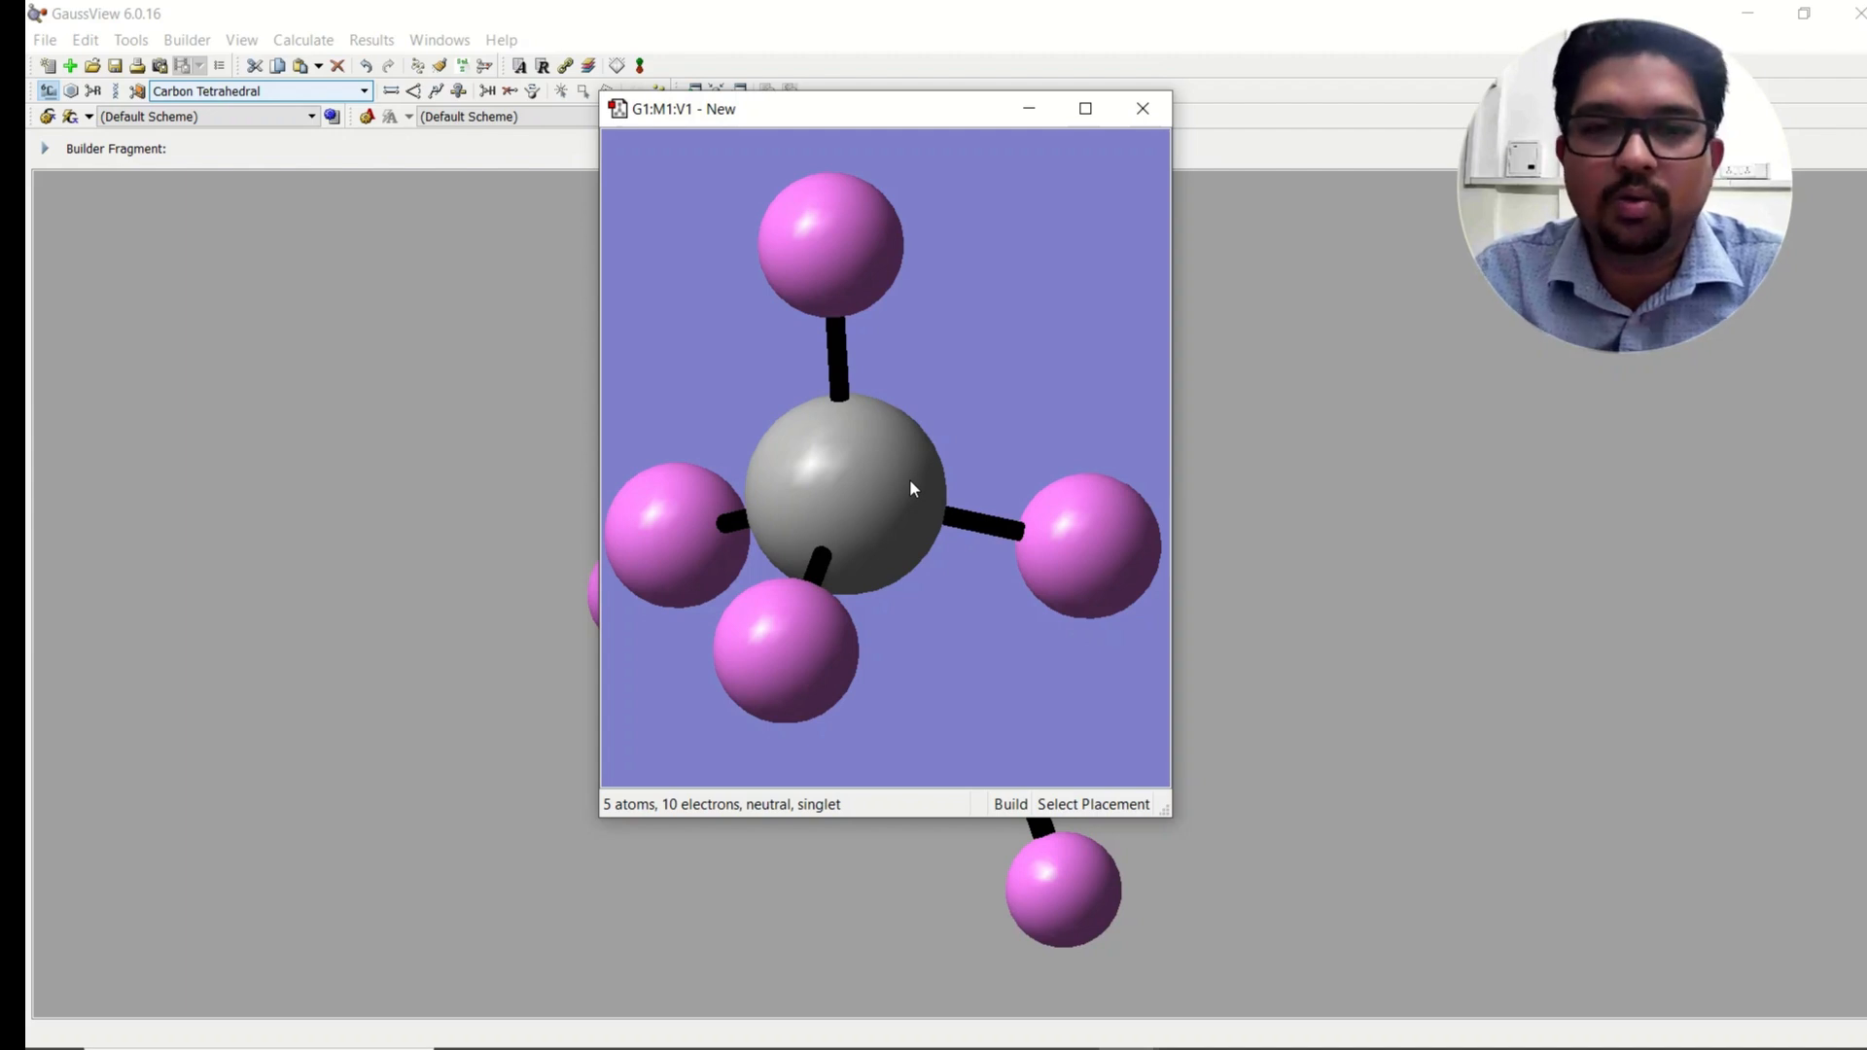
drag(914, 489, 917, 451)
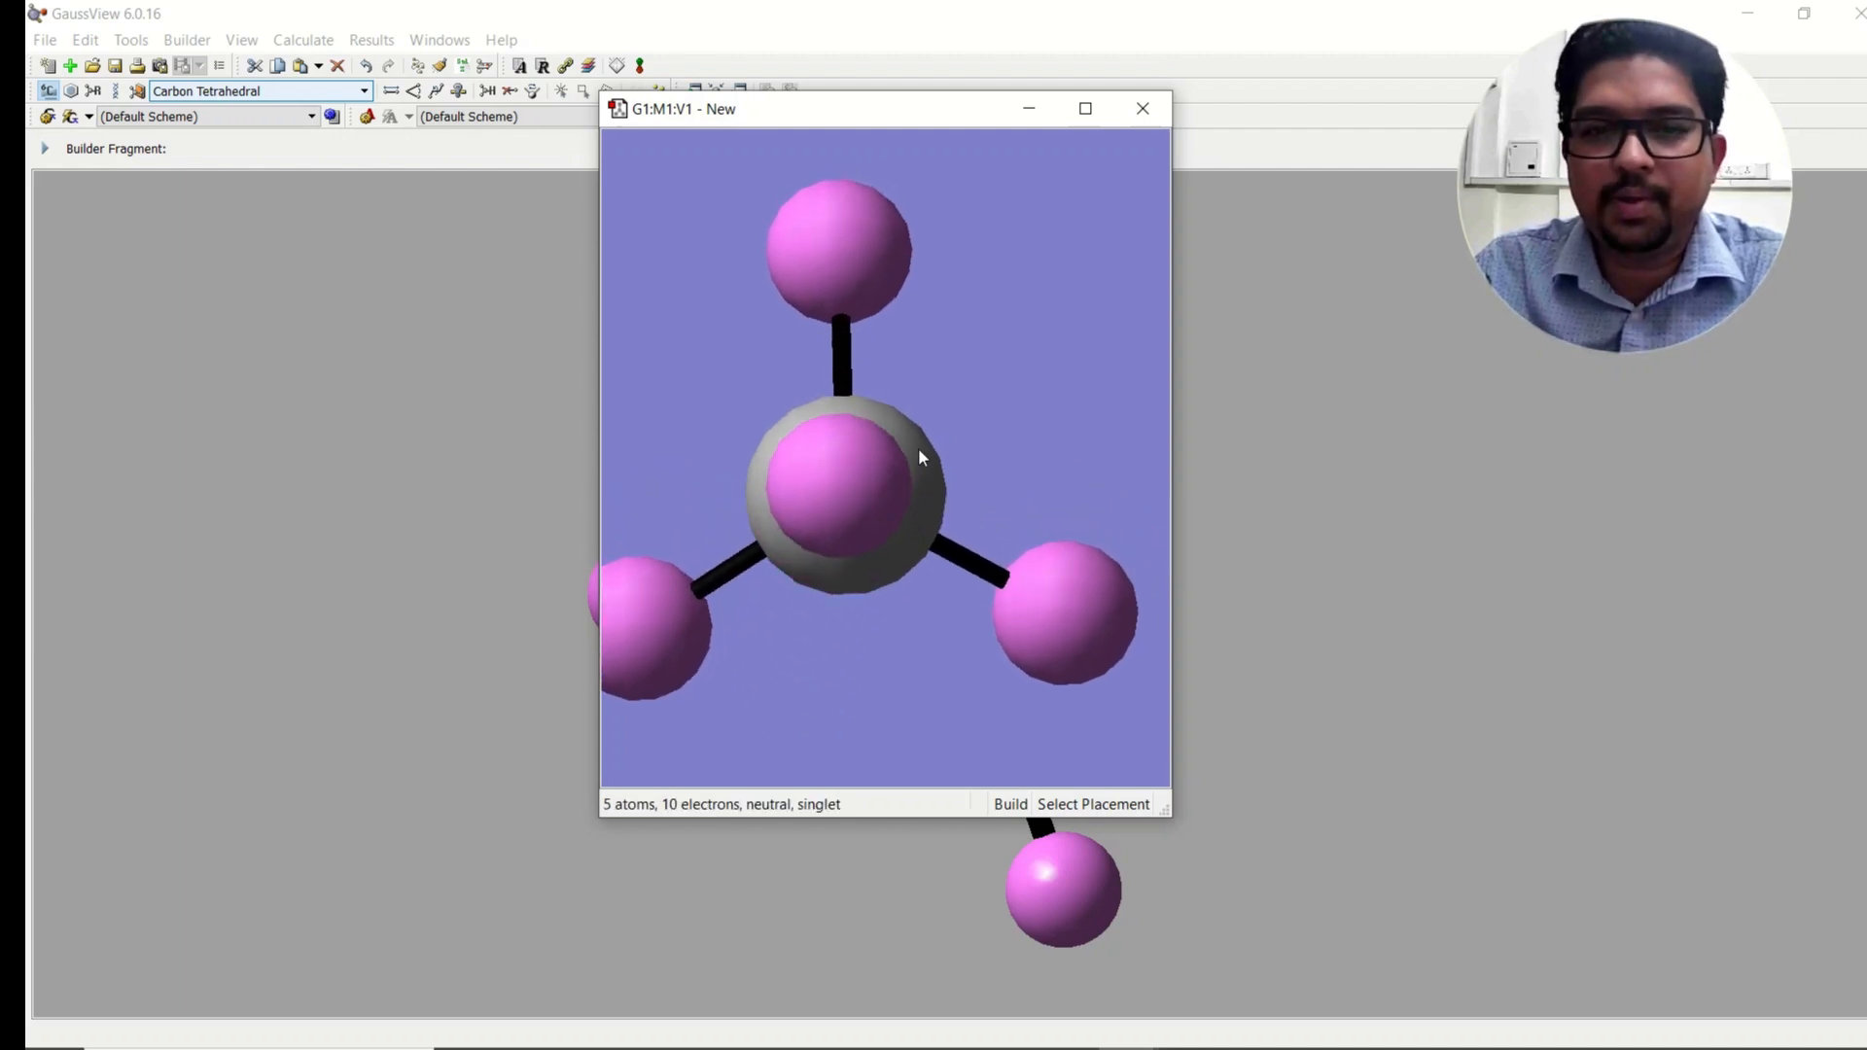
scroll(918, 450, down, 2)
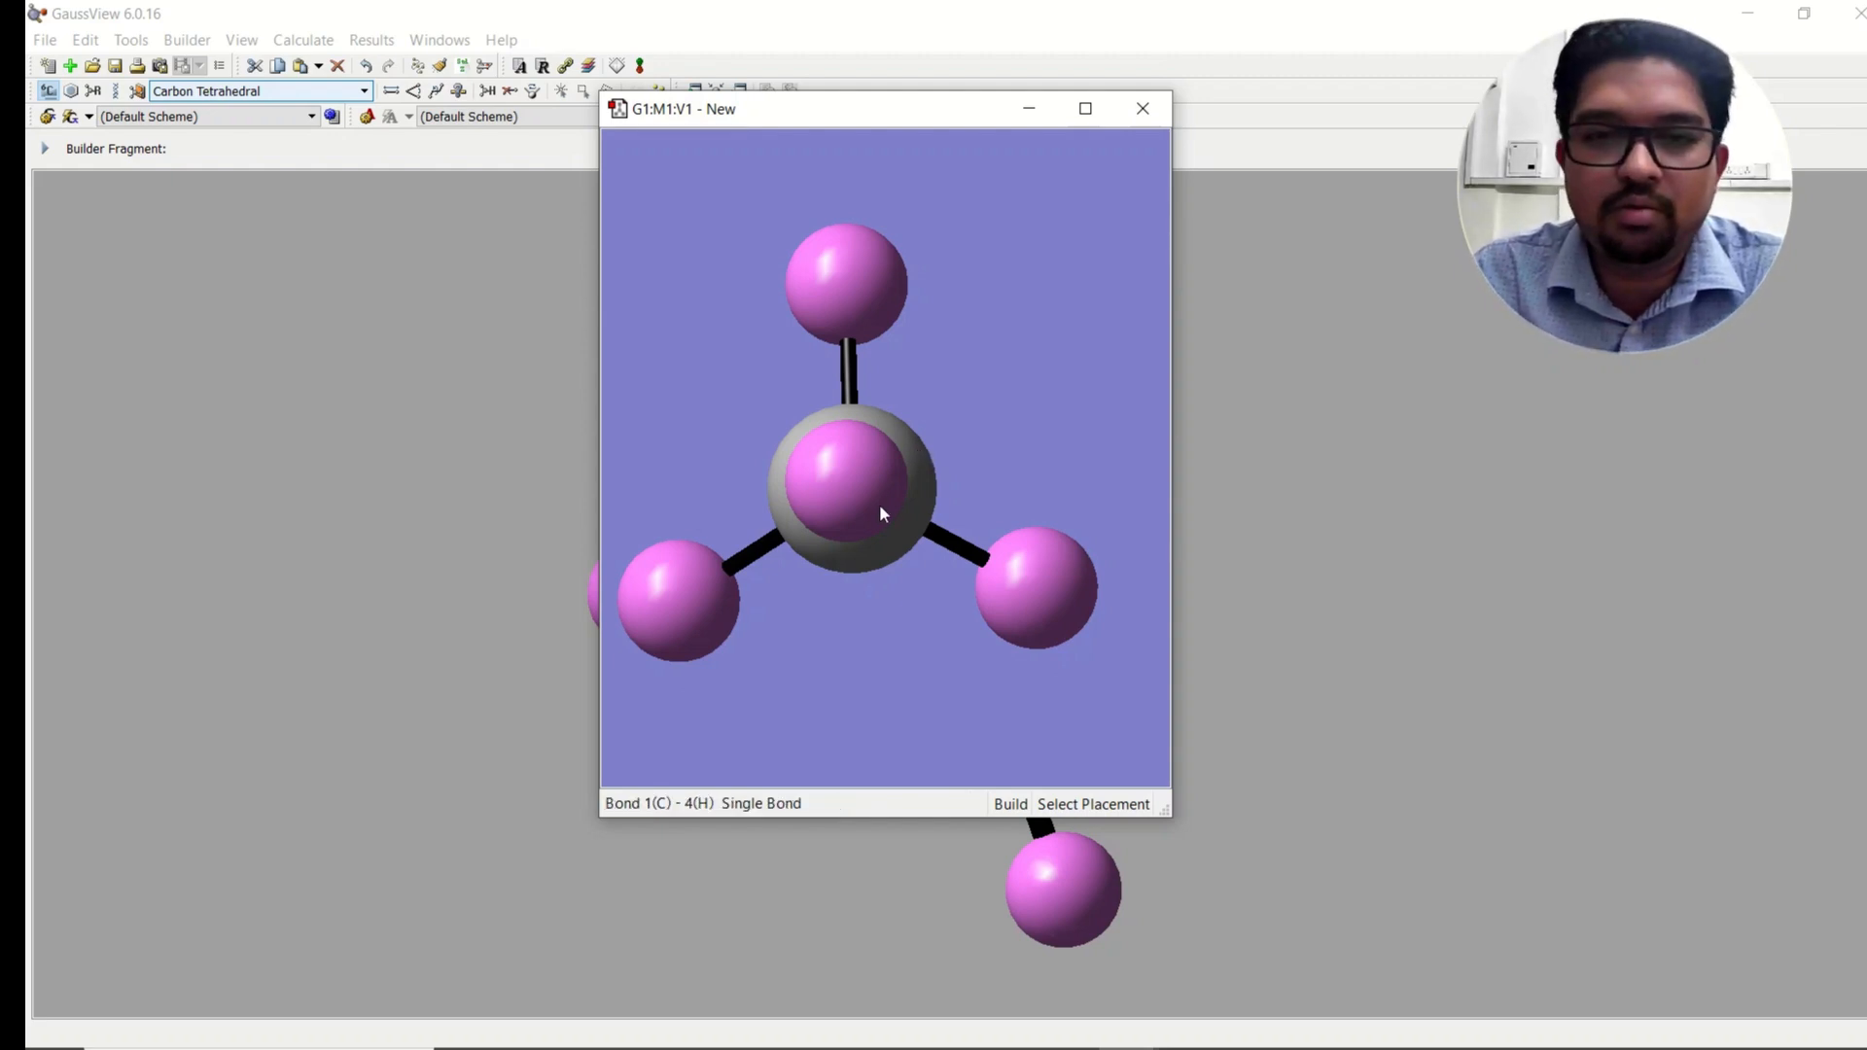
drag(879, 493, 920, 465)
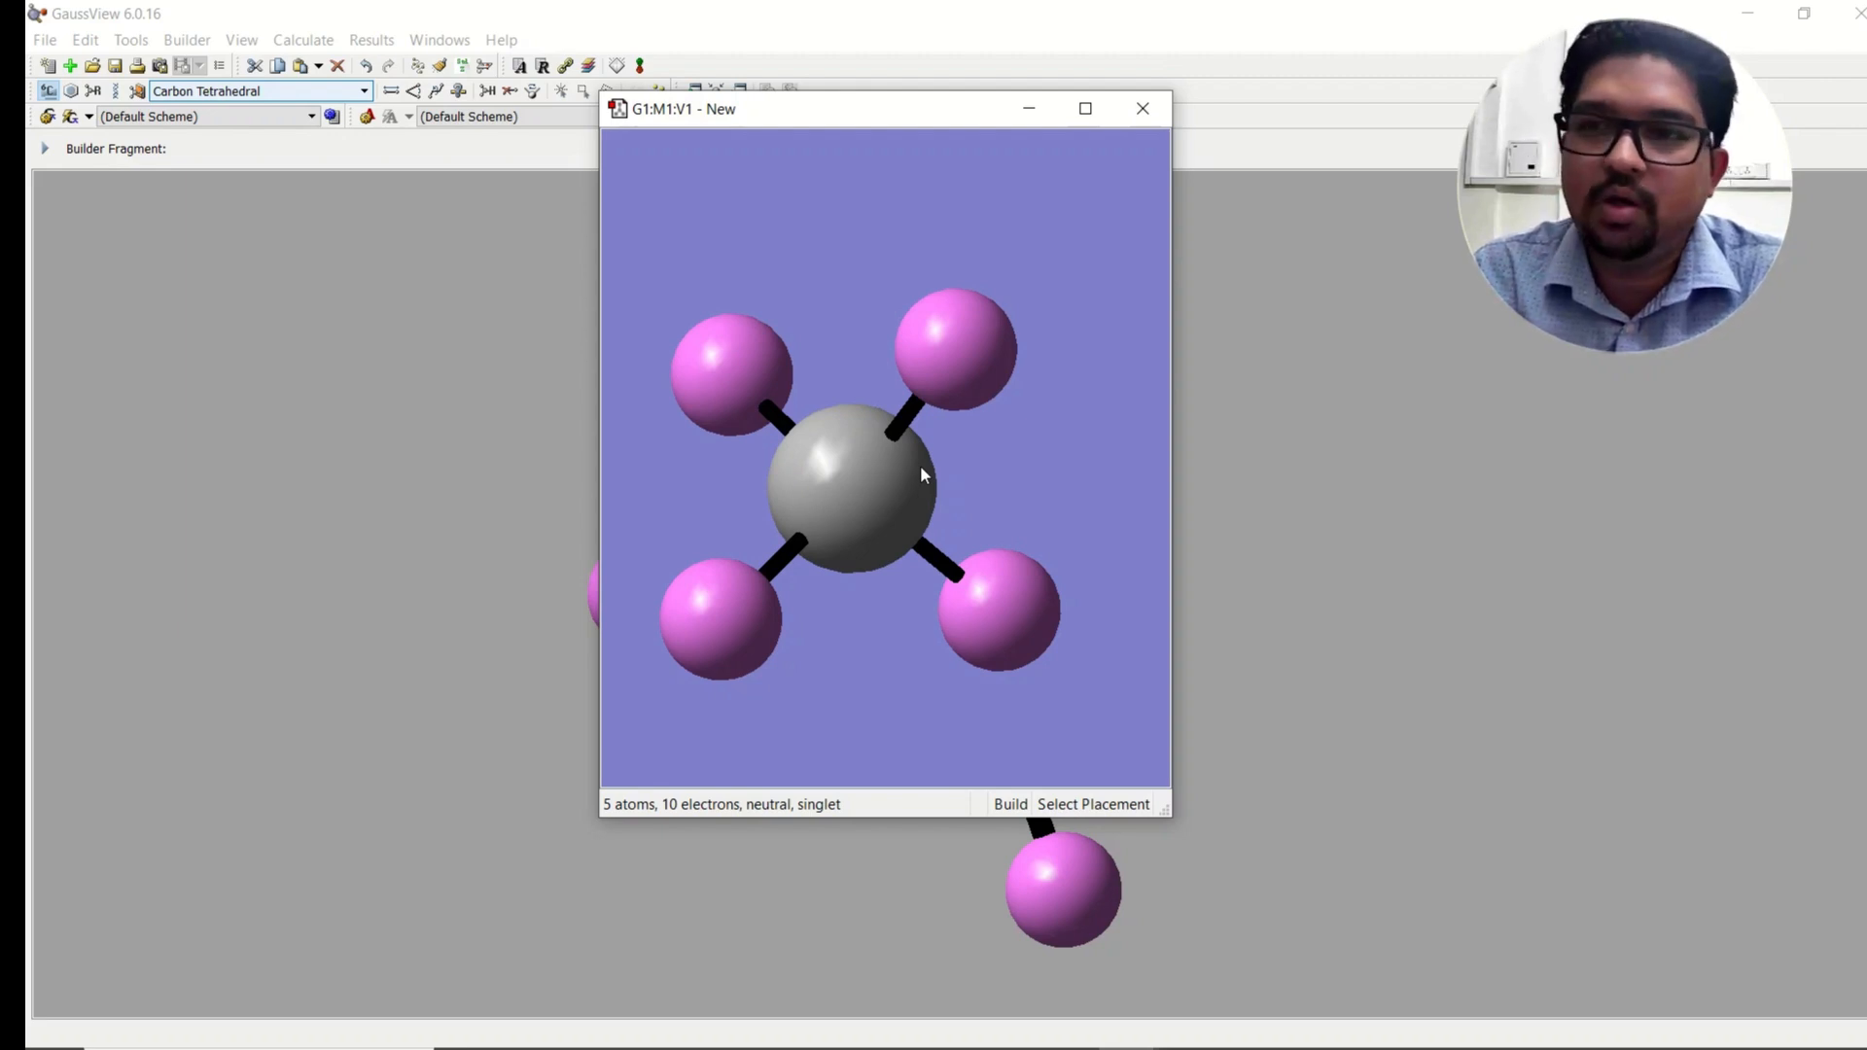
drag(920, 465, 846, 475)
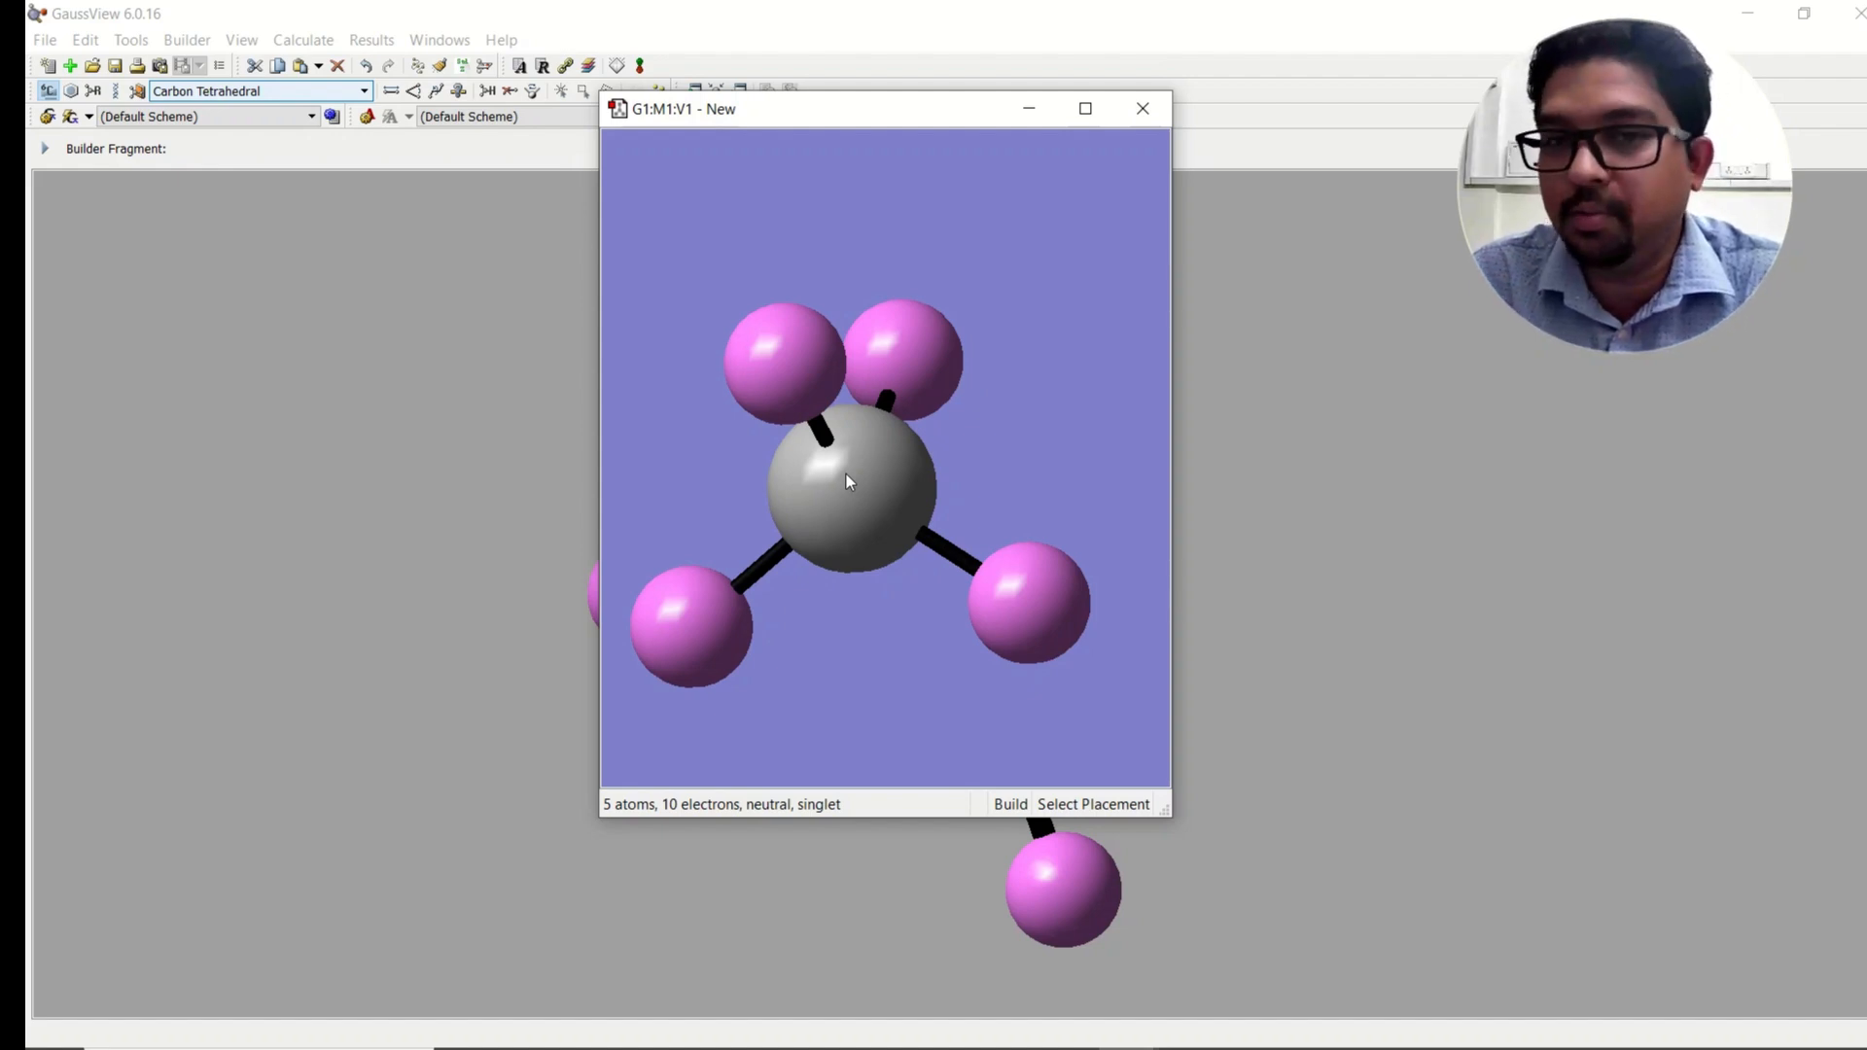
mouse_move(977, 464)
mouse_down()
mouse_move(1029, 469)
mouse_move(1011, 429)
mouse_move(1030, 421)
mouse_move(1019, 513)
mouse_move(1157, 530)
mouse_up()
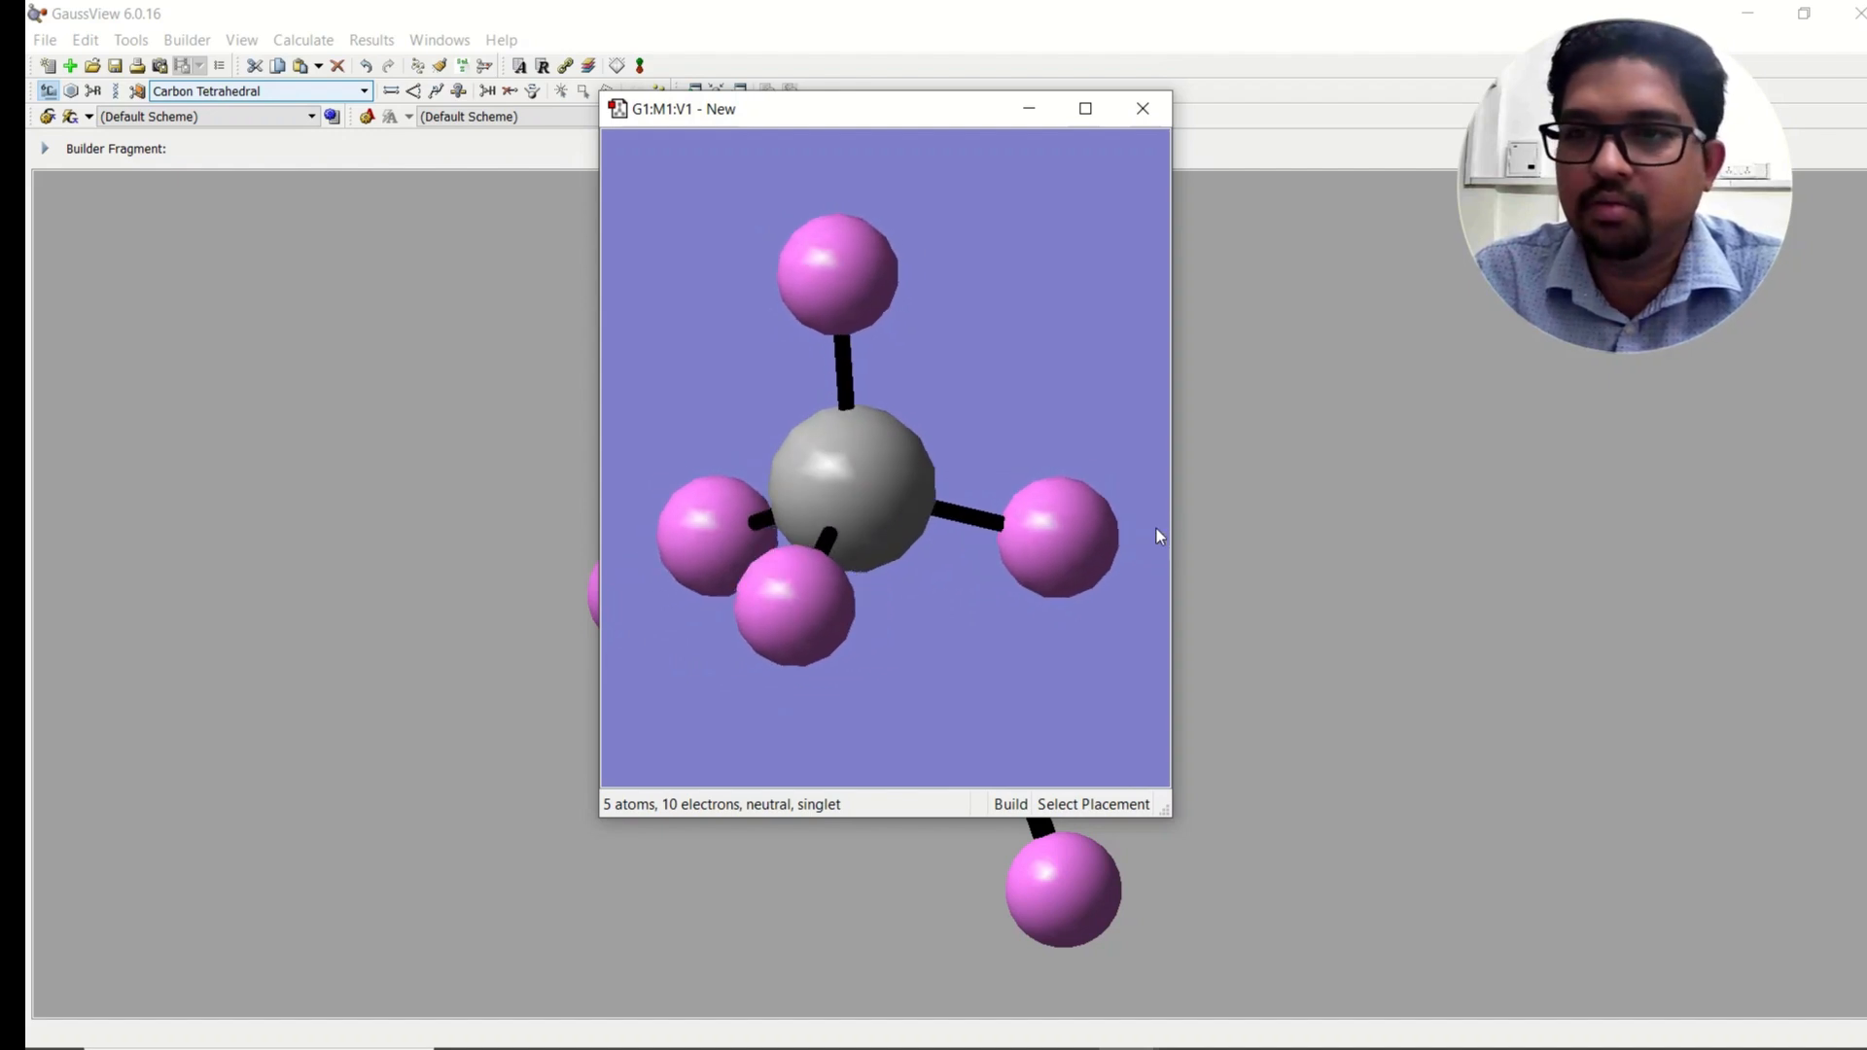
click(846, 280)
Step: Try attaching a third carbon to a lower hydrogen of the ethane, then undo that addition
scroll(914, 173, down, 3)
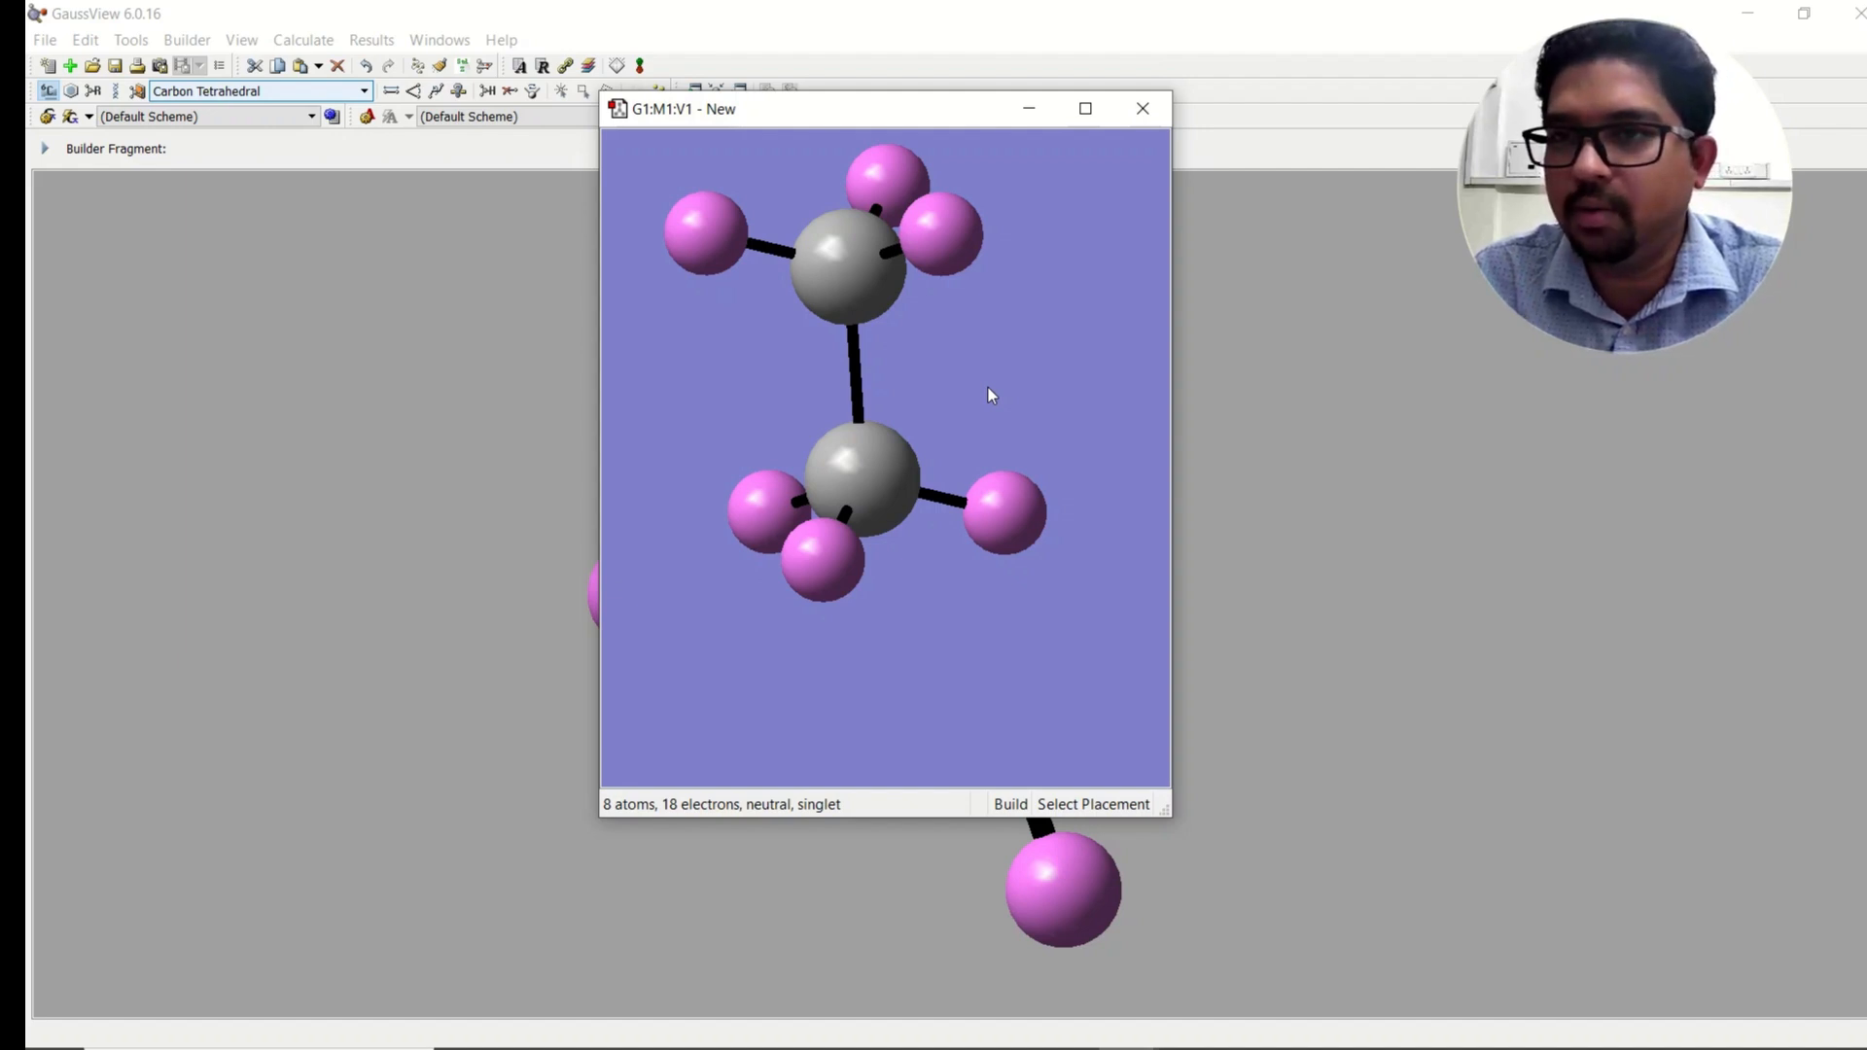
drag(866, 287, 961, 348)
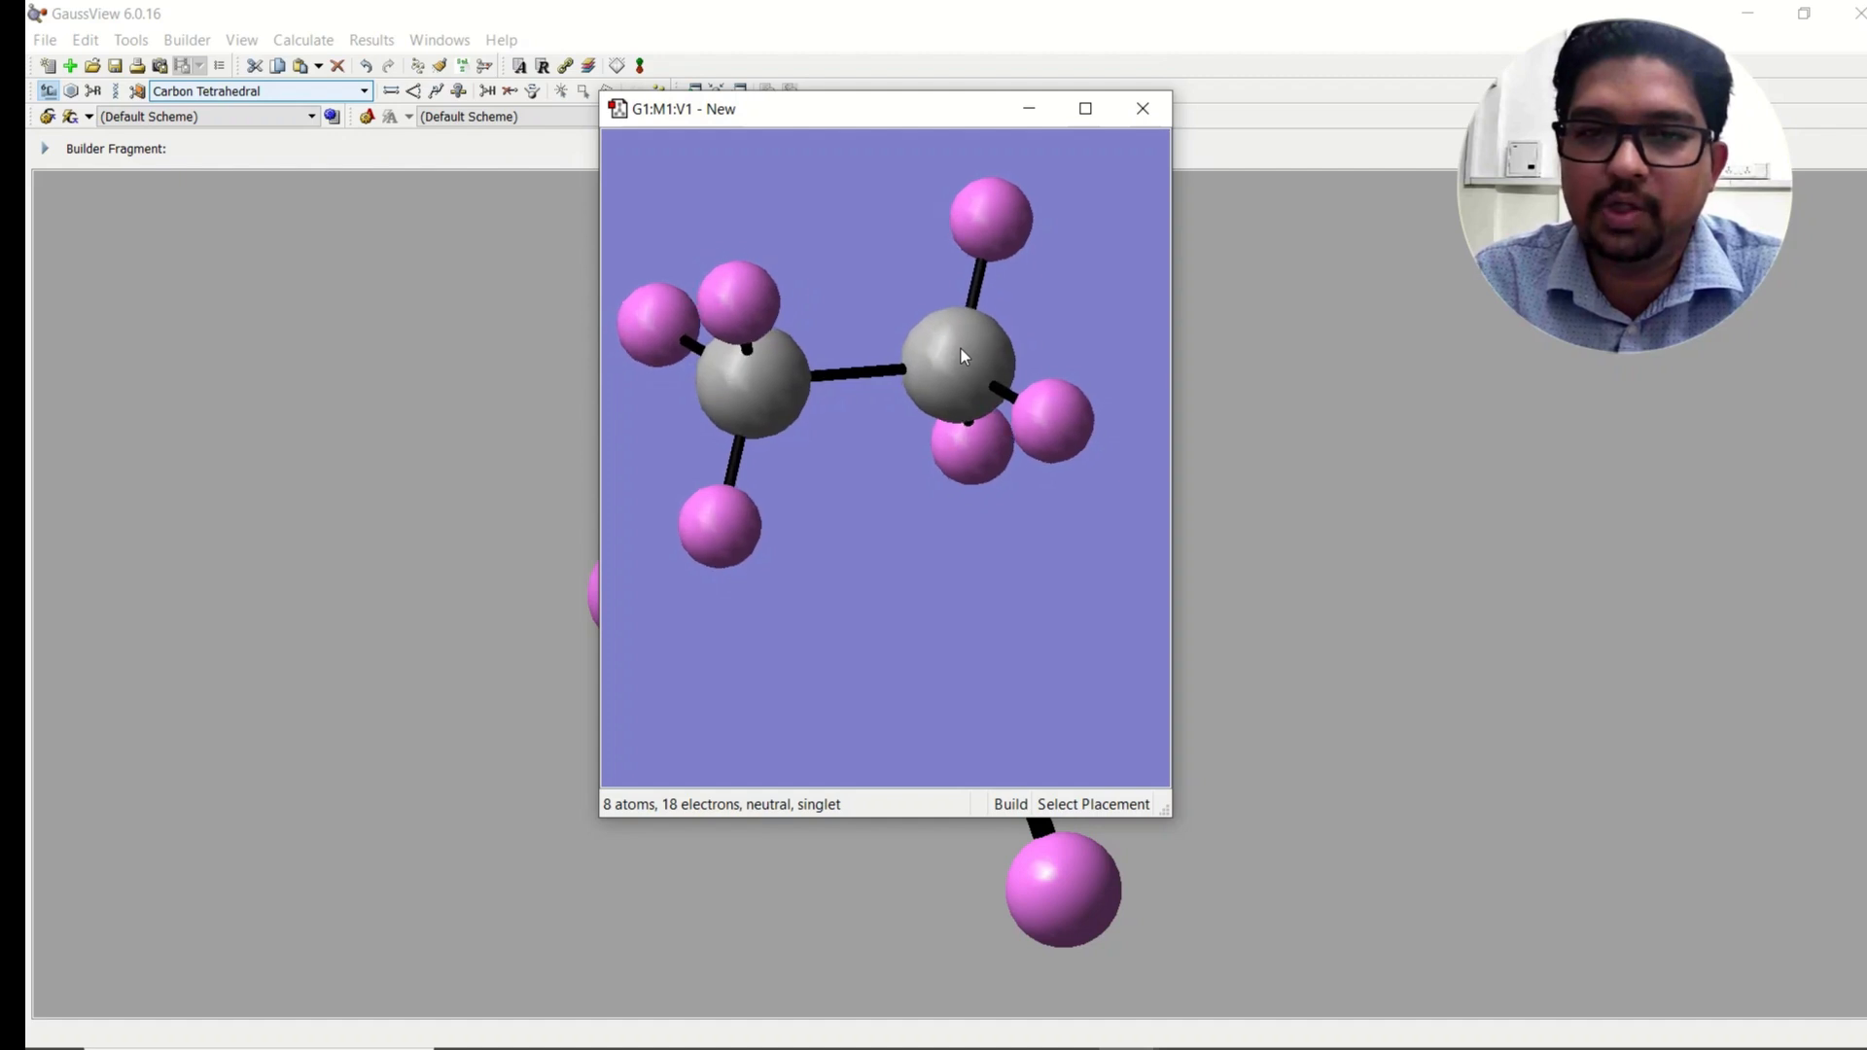
scroll(960, 348, up, 2)
middle_drag(903, 283, 935, 330)
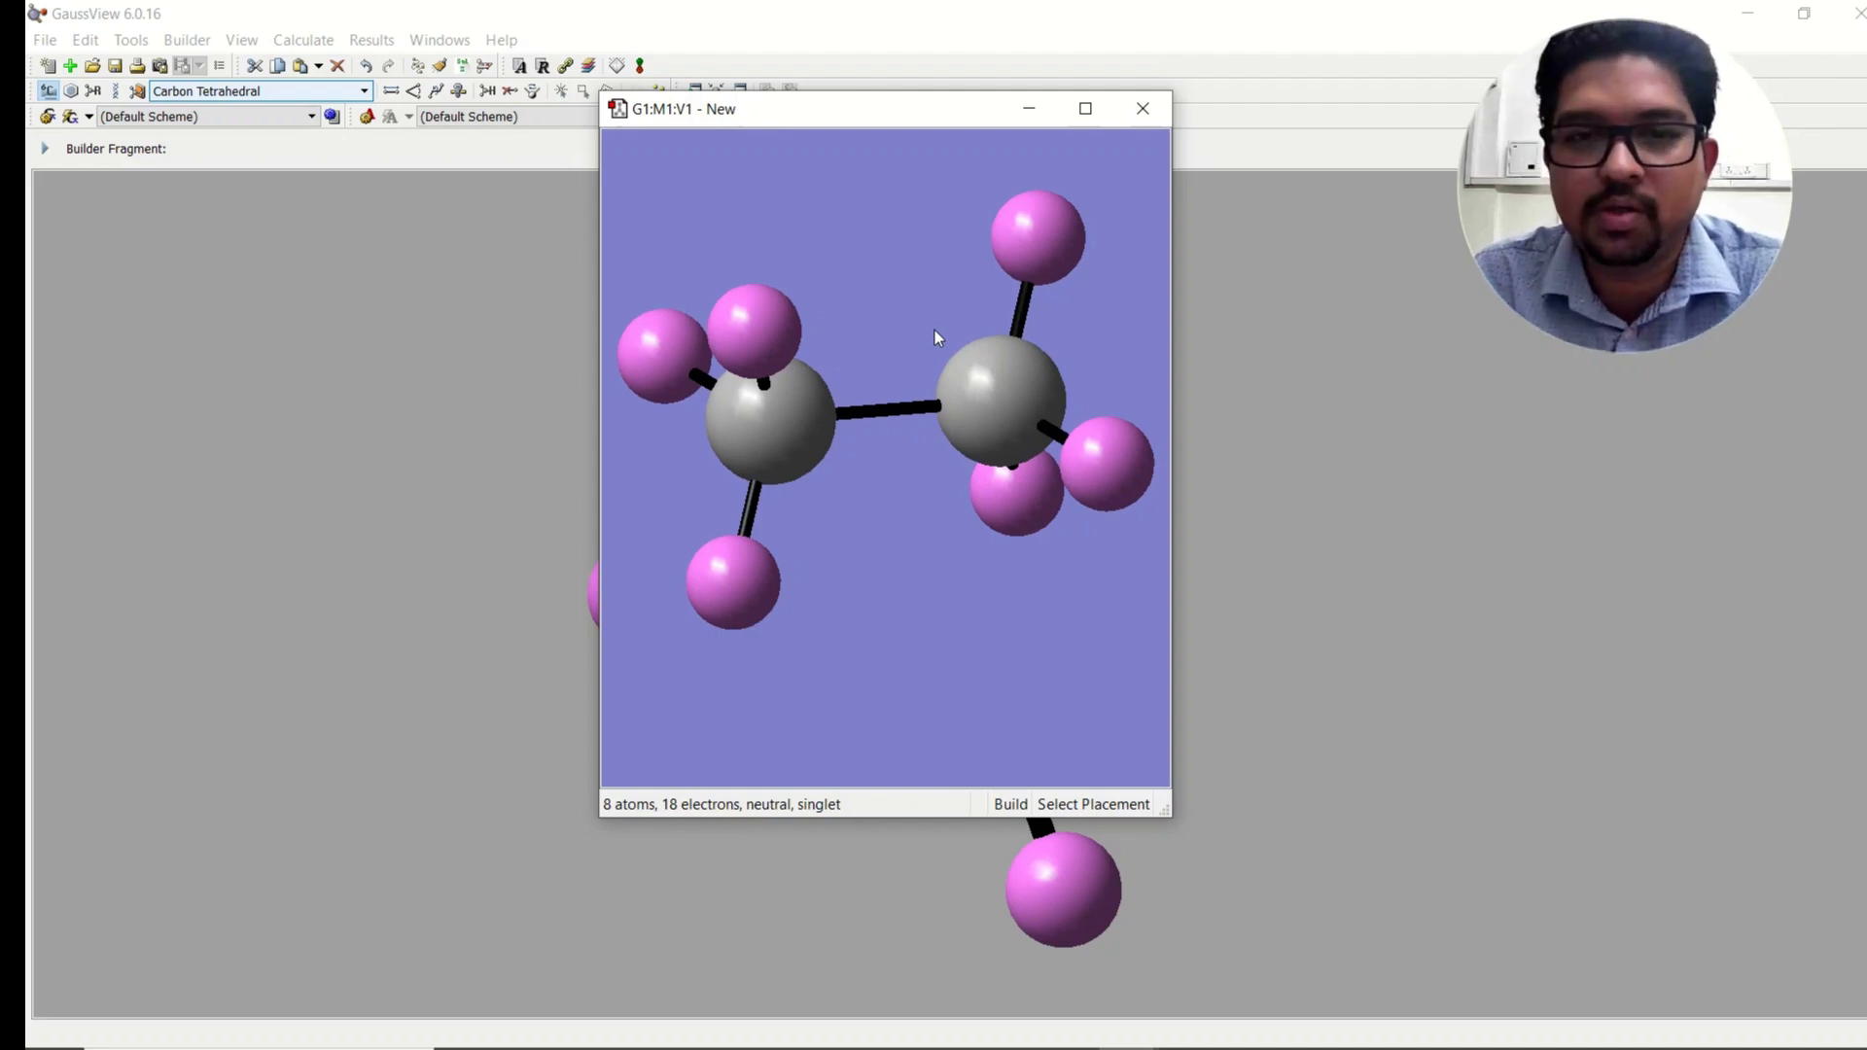
scroll(936, 329, up, 1)
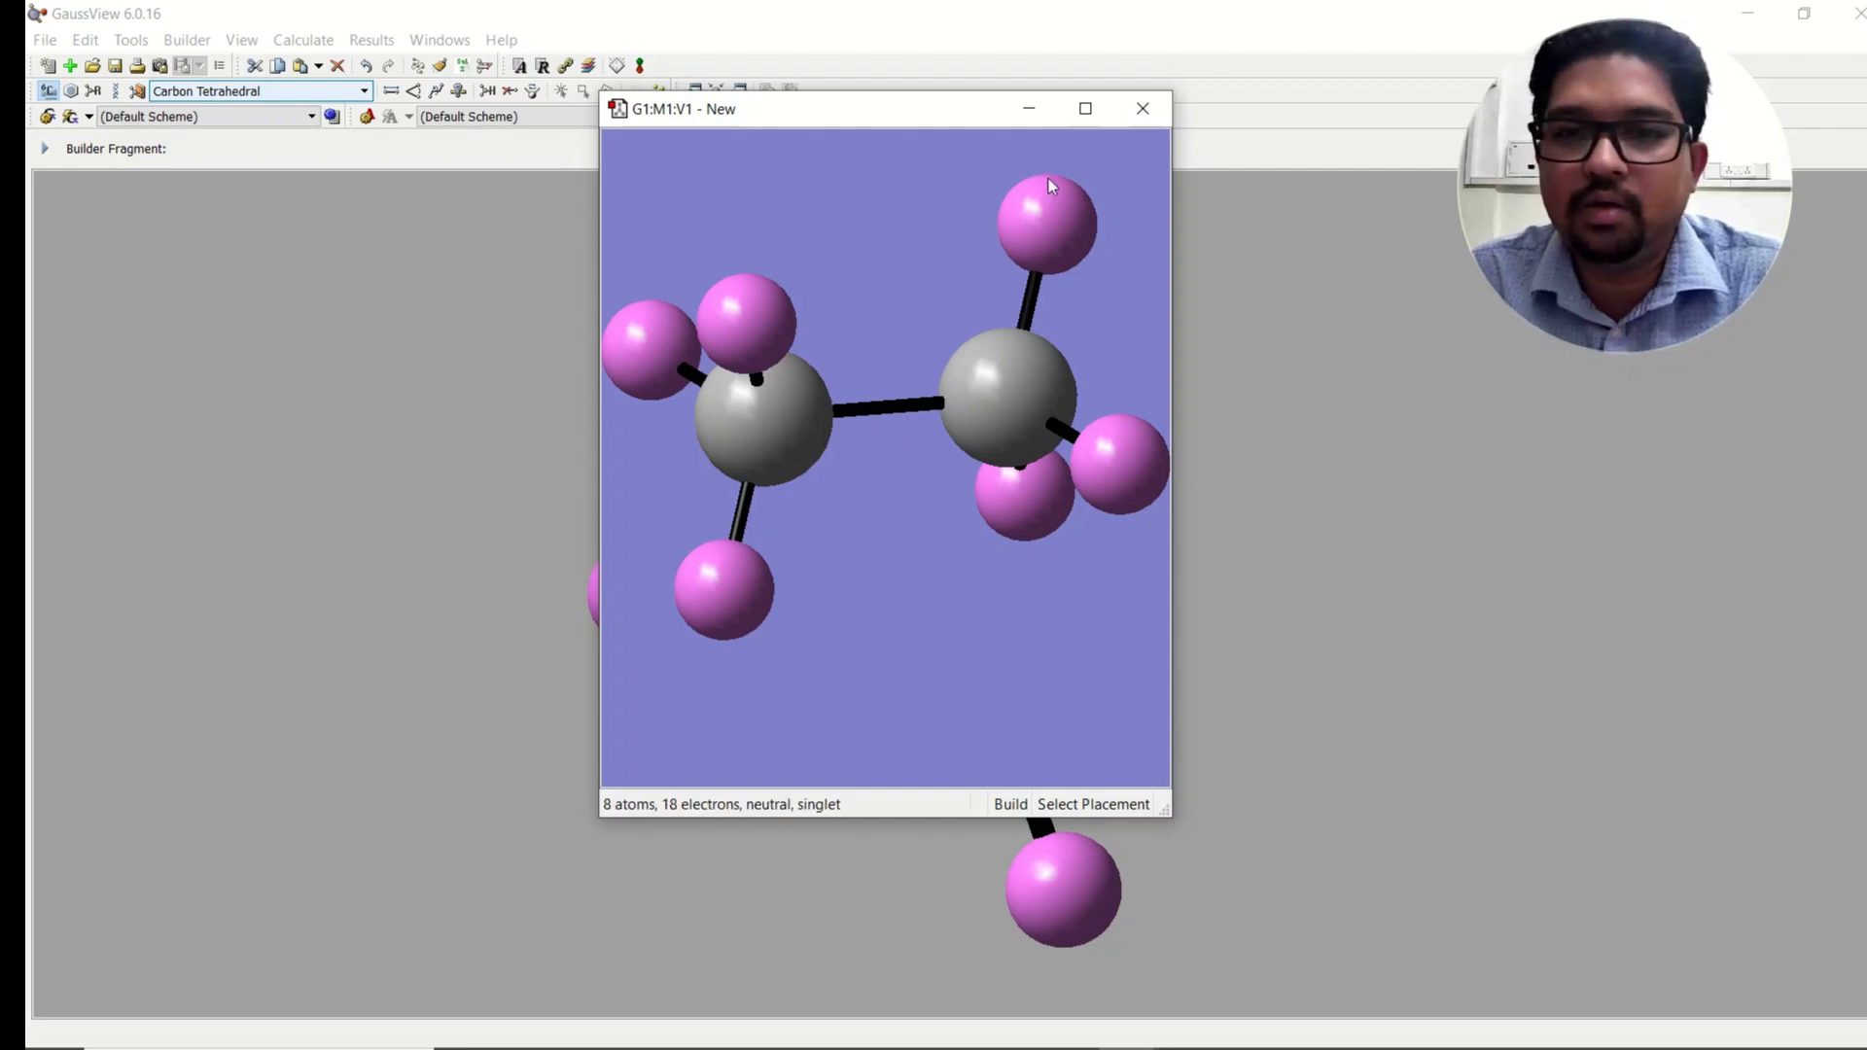
click(737, 588)
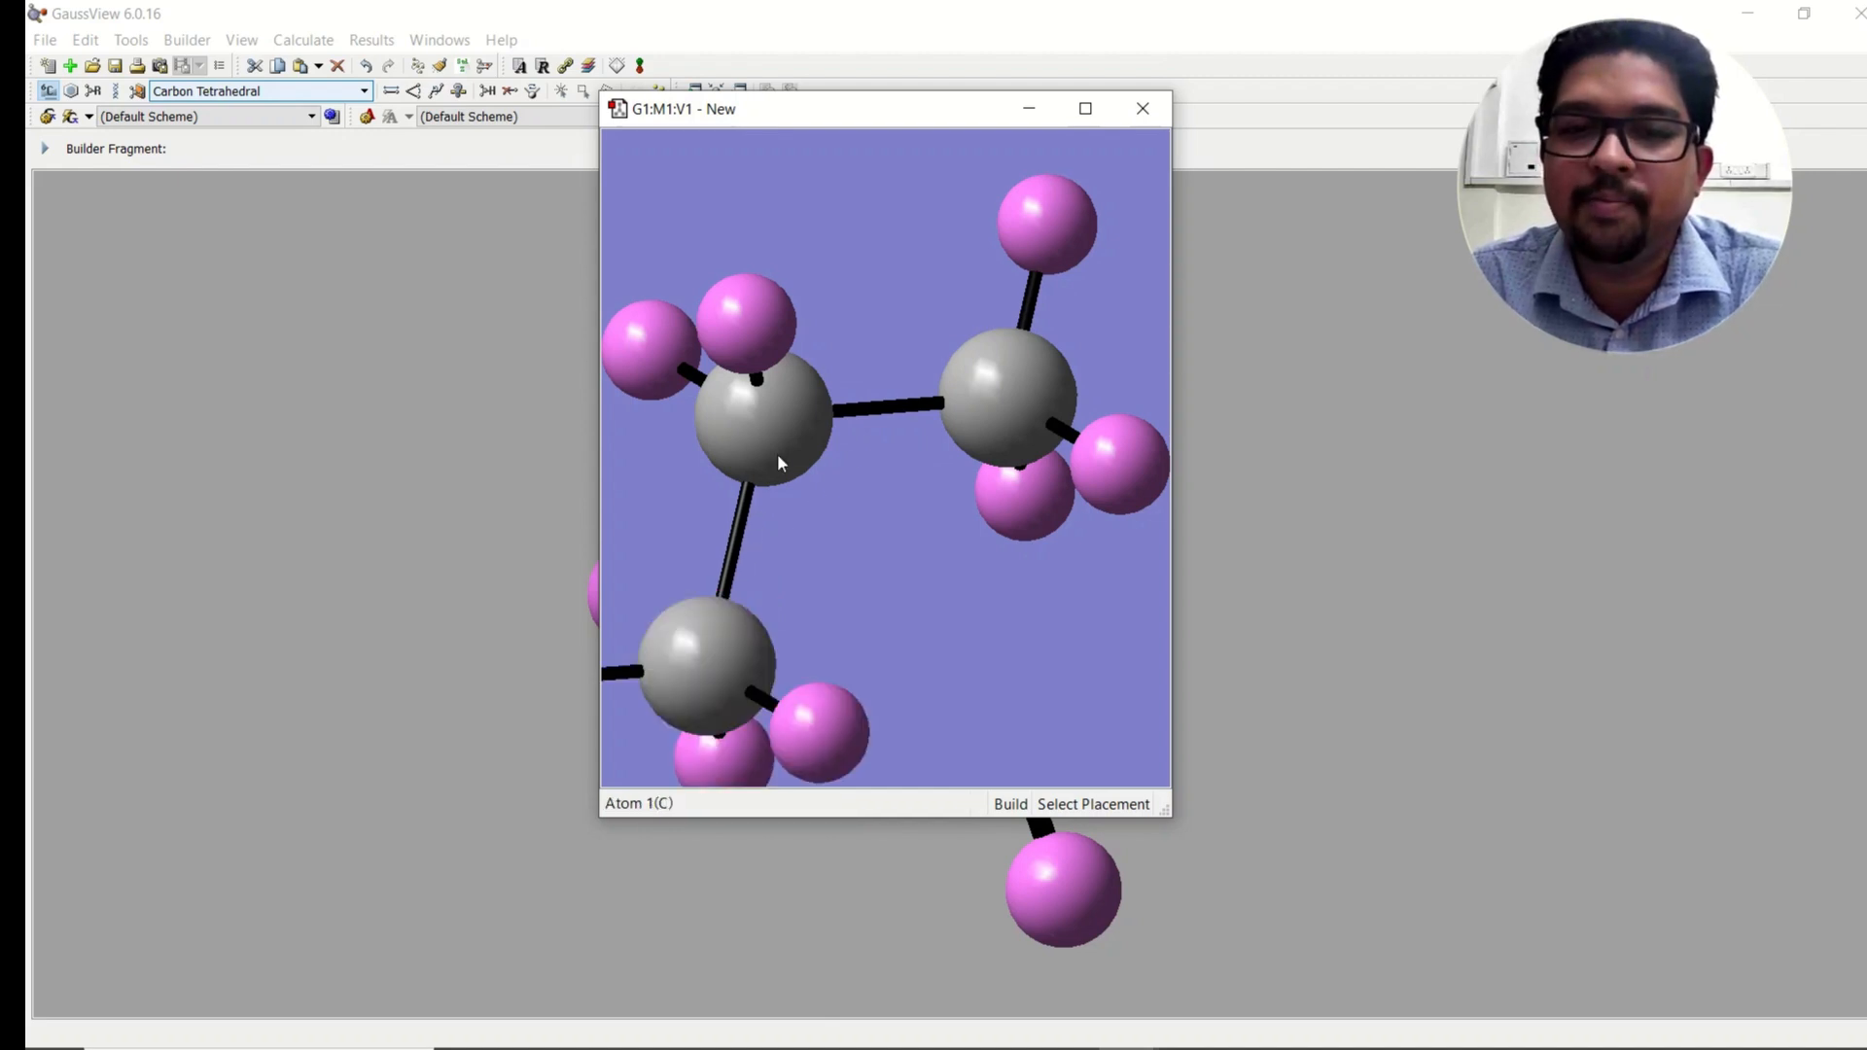
key(ctrl+z)
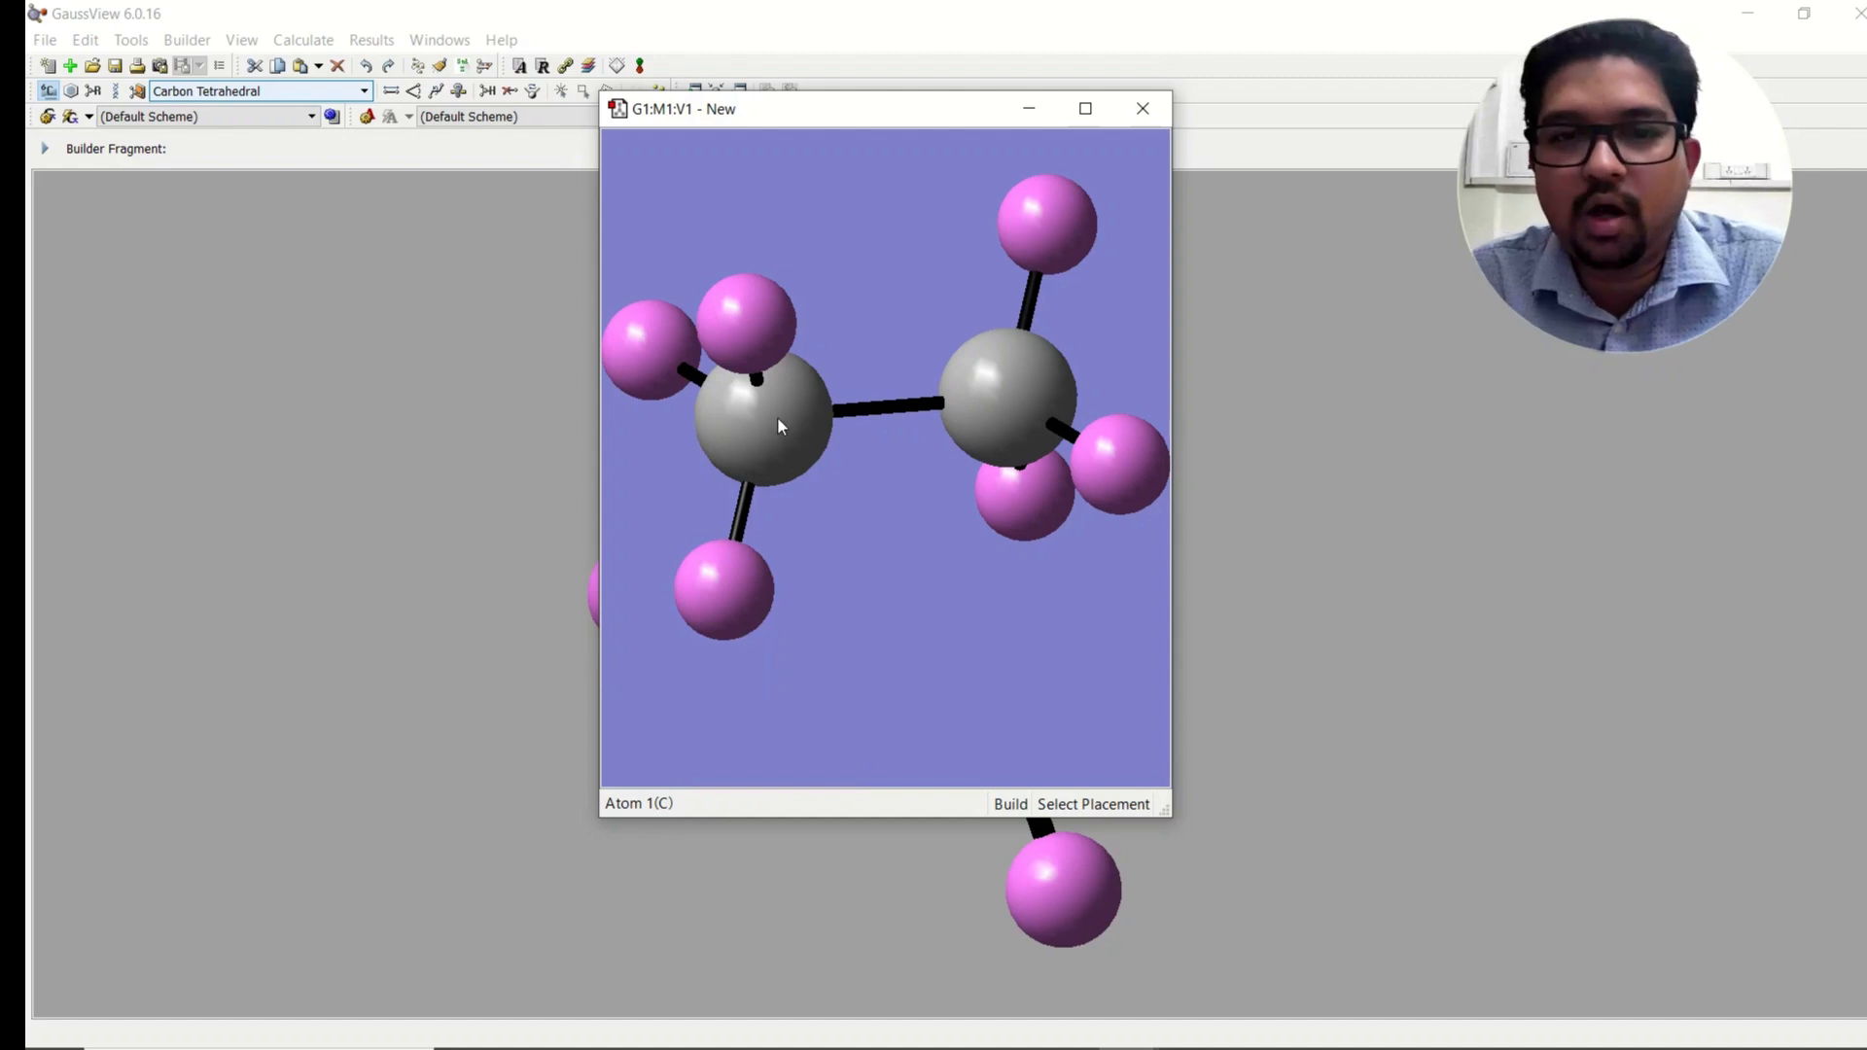